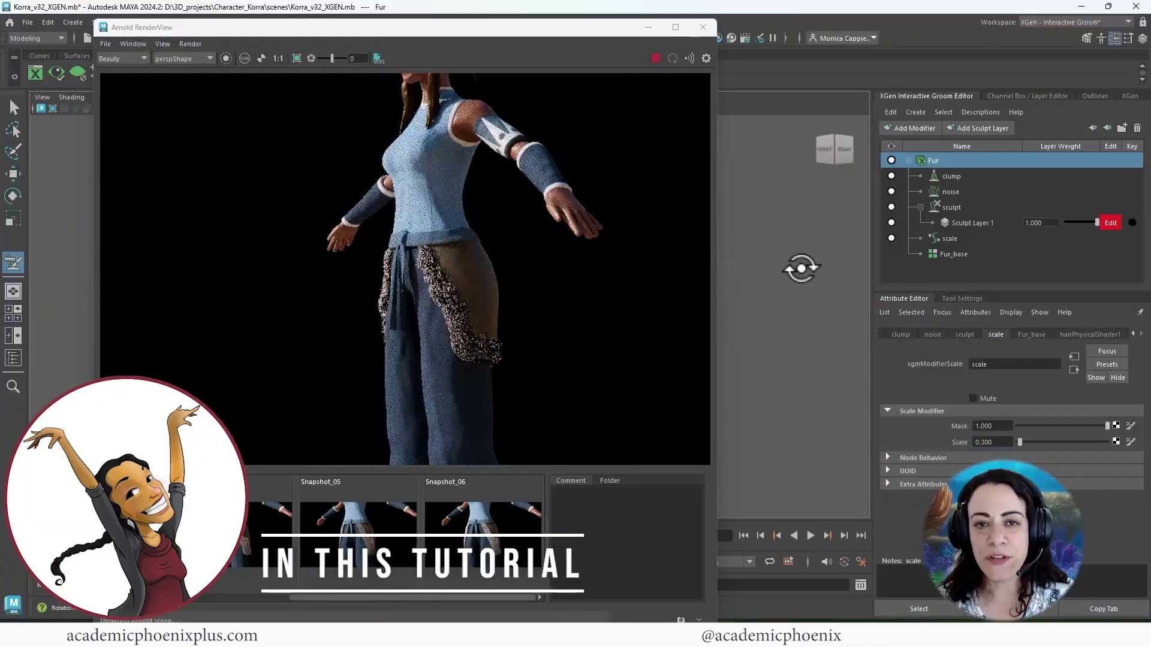
{"action": "left_click_drag", "start_coordinate": [807, 270], "coordinate": [790, 318], "text": "alt"}
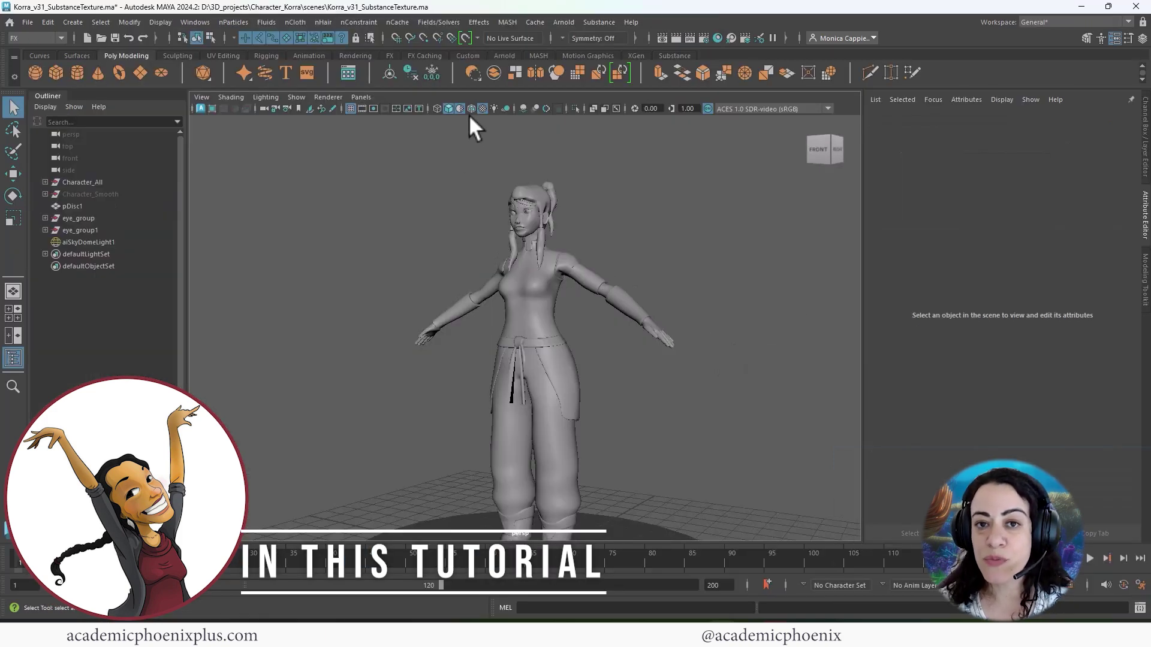
Display the character with textures in the viewport and switch to the Modeling menu set.
{"action": "left_click", "coordinate": [470, 111]}
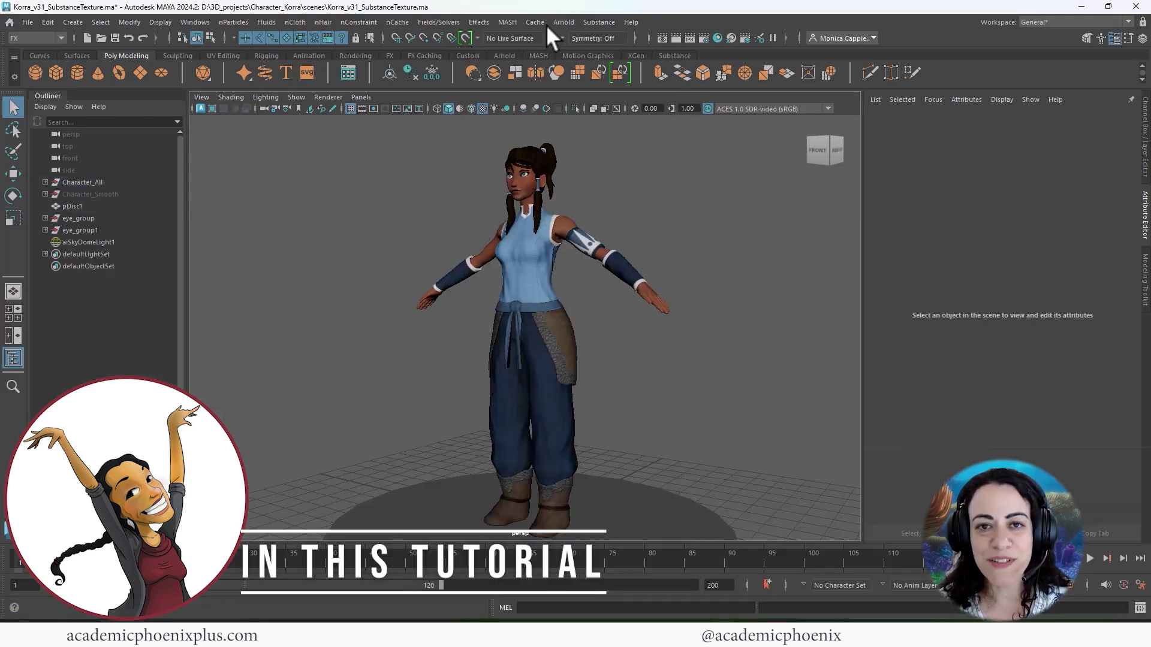
{"action": "left_click", "coordinate": [51, 38]}
{"action": "left_click", "coordinate": [47, 51]}
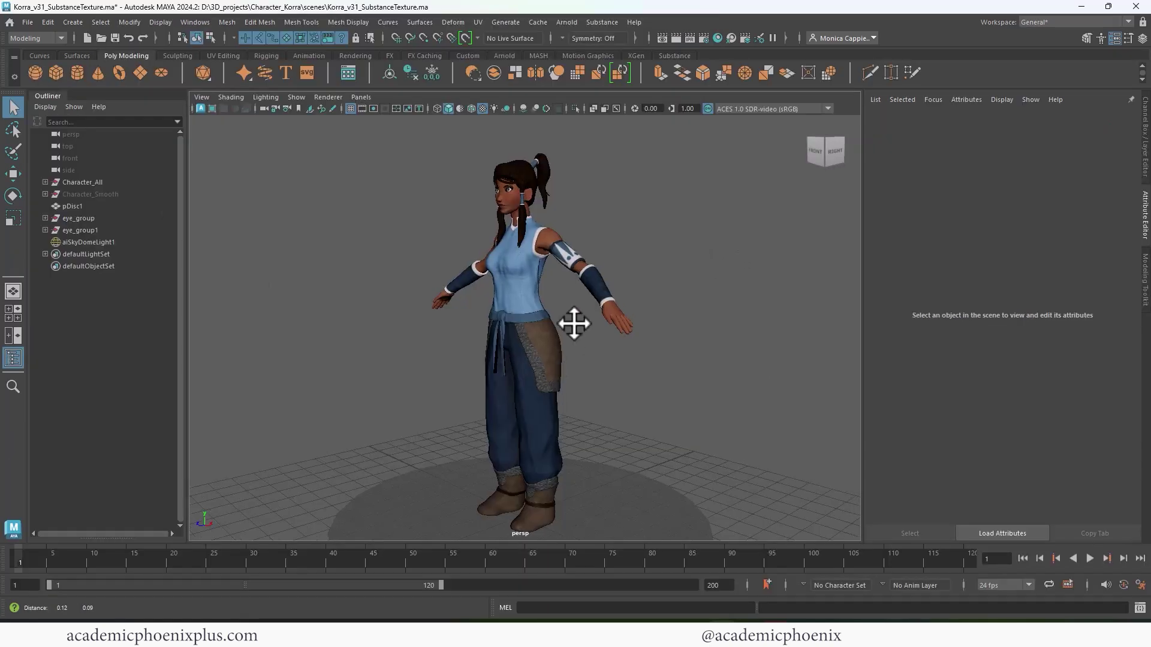
Duplicate the character's brown skirt mesh that has the fur trim.
{"action": "left_click_drag", "start_coordinate": [575, 324], "coordinate": [606, 298], "text": "alt"}
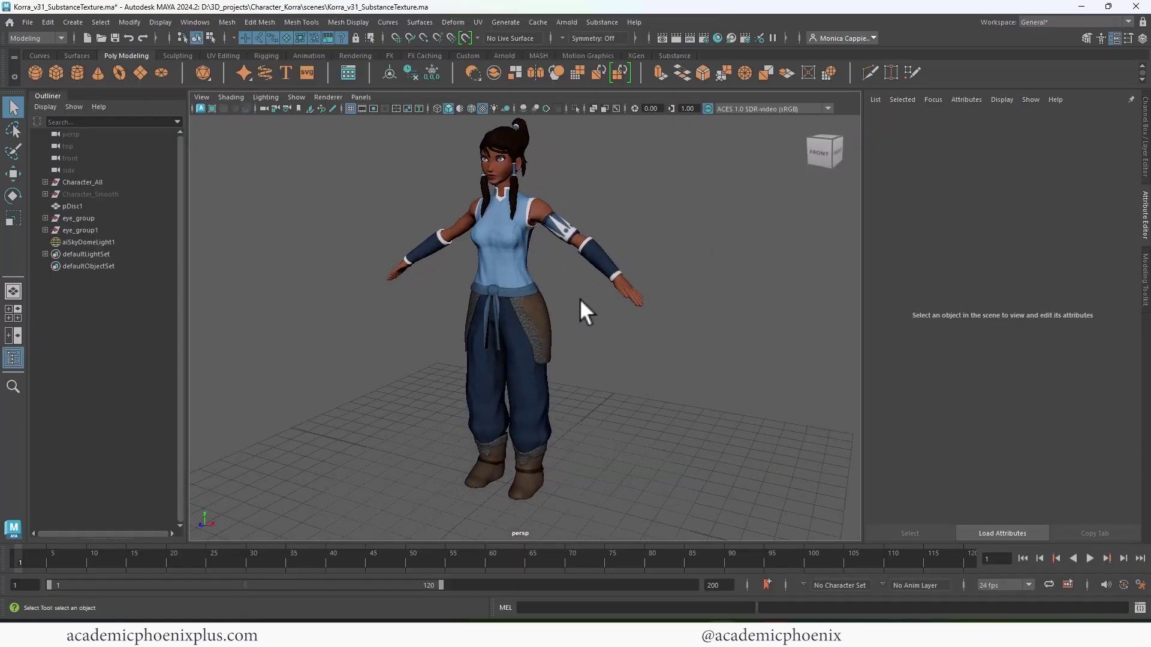
{"action": "scroll", "coordinate": [786, 278], "scroll_direction": "up", "scroll_amount": 5}
{"action": "left_click_drag", "start_coordinate": [695, 288], "coordinate": [593, 309], "text": "alt"}
{"action": "right_click_drag", "start_coordinate": [588, 350], "coordinate": [726, 346], "text": "alt"}
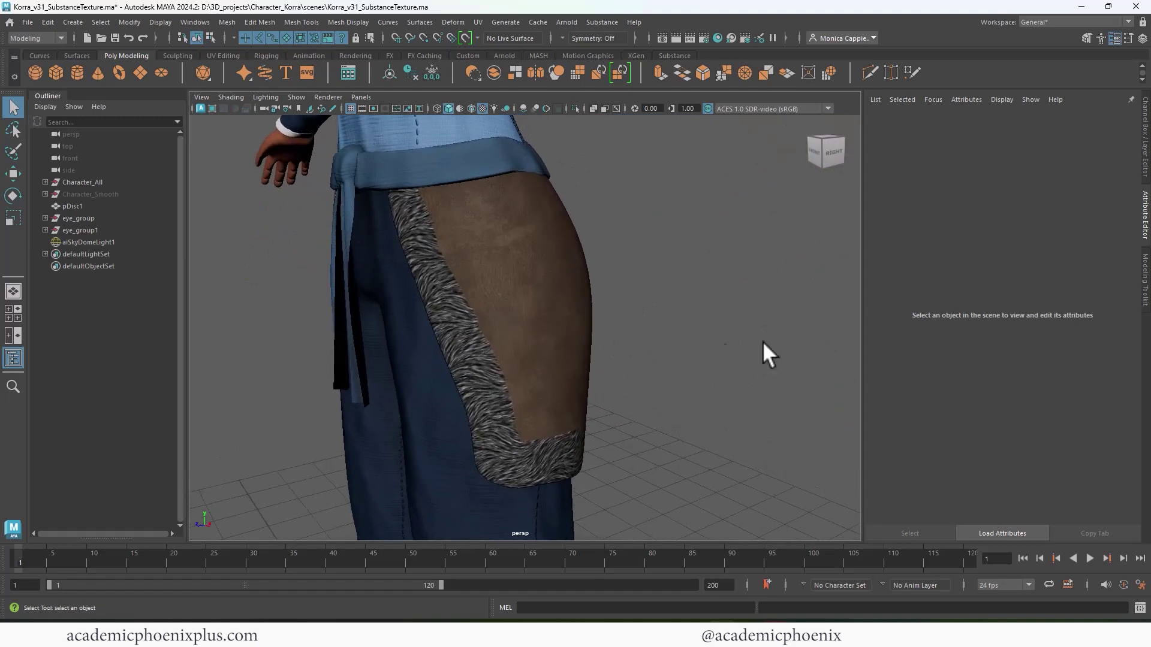
{"action": "left_click", "coordinate": [470, 358]}
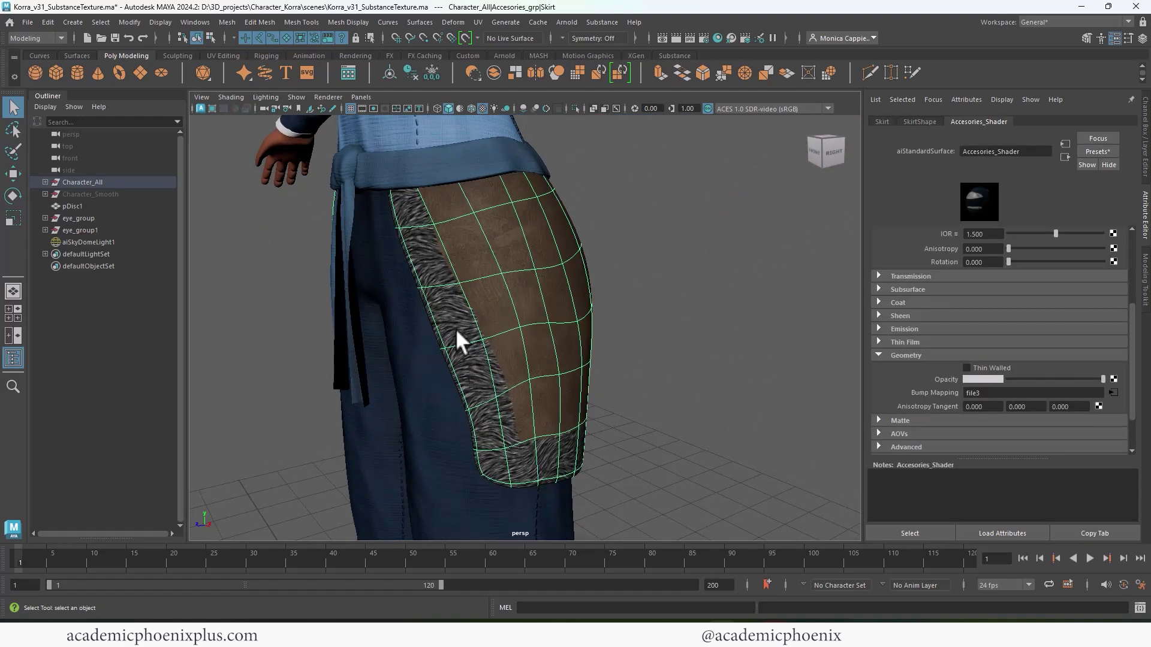
{"action": "right_click_drag", "start_coordinate": [650, 315], "coordinate": [559, 322], "text": "alt"}
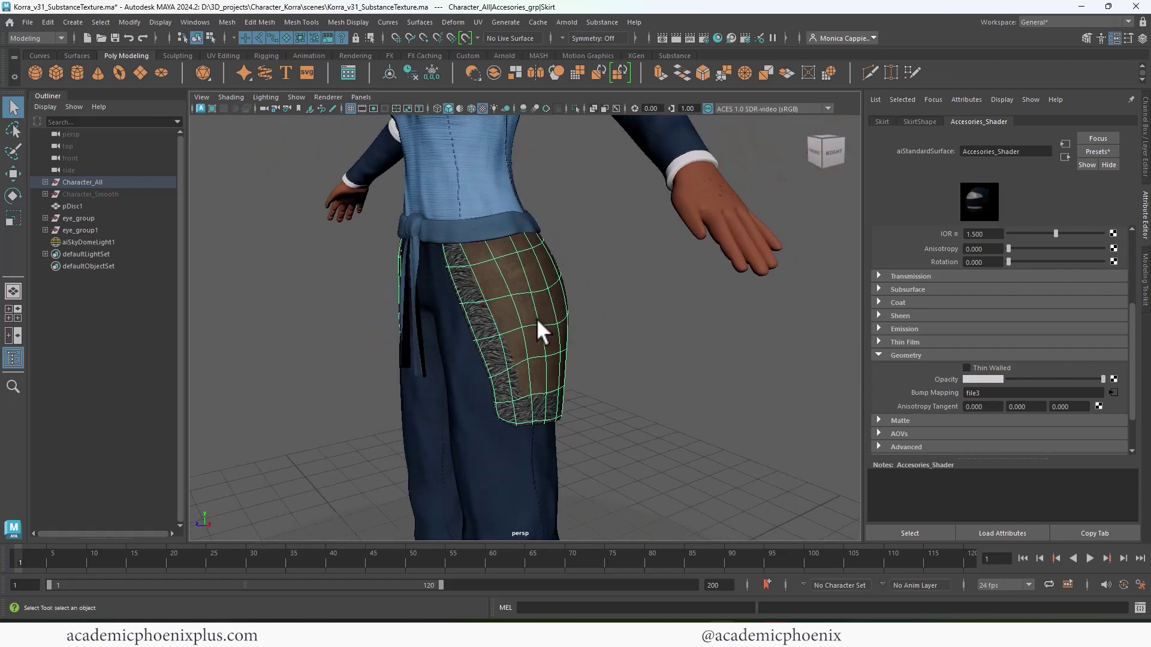
{"action": "key", "text": "ctrl+d"}
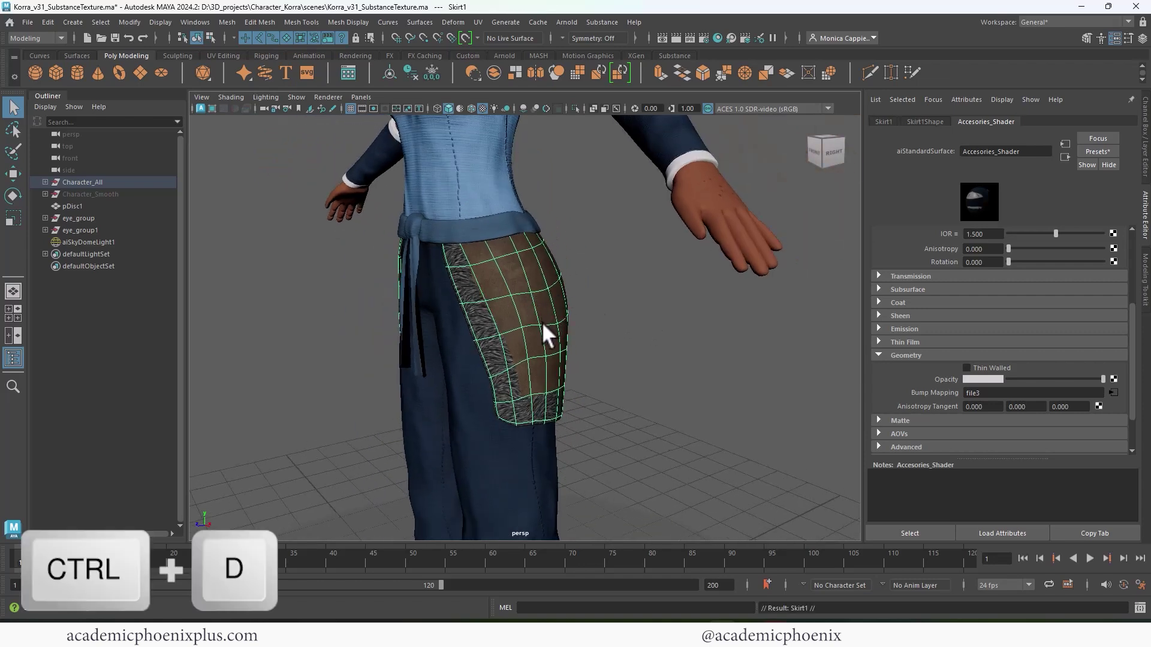
Isolate the duplicated skirt and turn off its smooth mesh preview.
{"action": "left_click", "coordinate": [575, 109]}
{"action": "left_click", "coordinate": [660, 331]}
{"action": "left_click_drag", "start_coordinate": [660, 331], "coordinate": [745, 315], "text": "alt"}
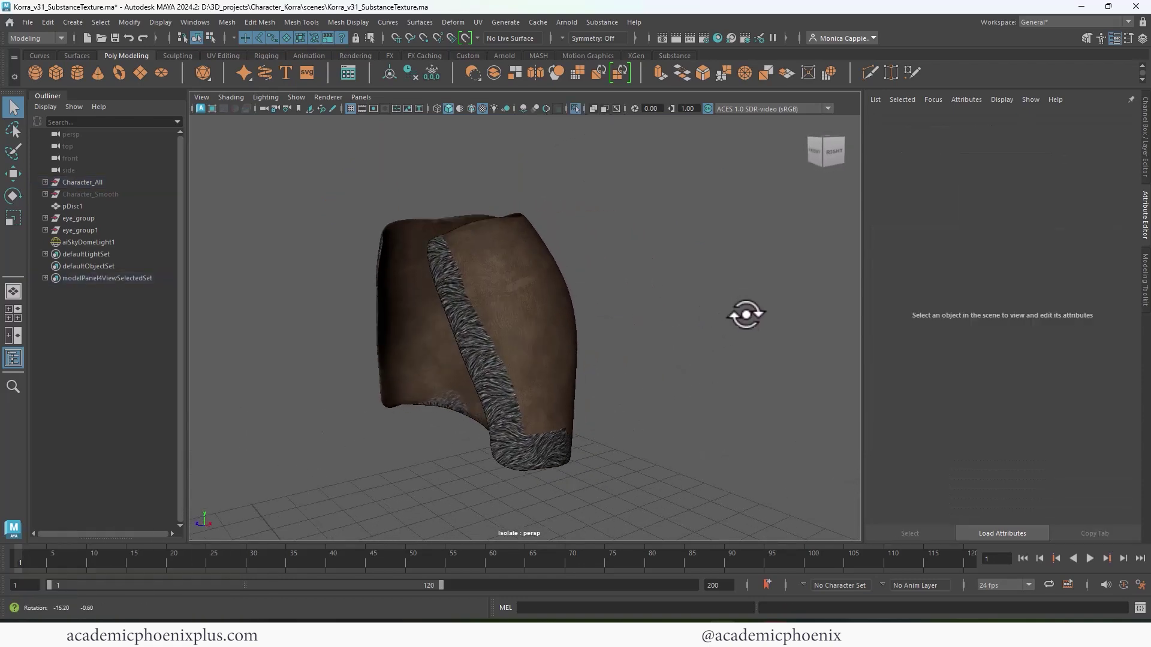
{"action": "left_click", "coordinate": [547, 363]}
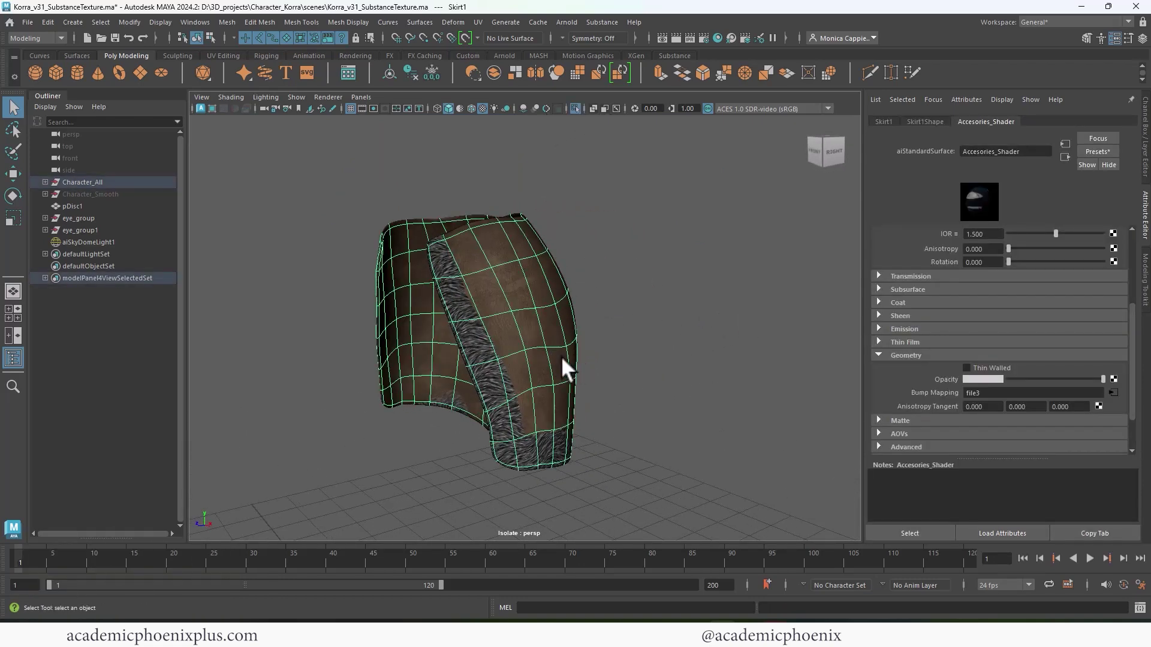
{"action": "key", "text": "1"}
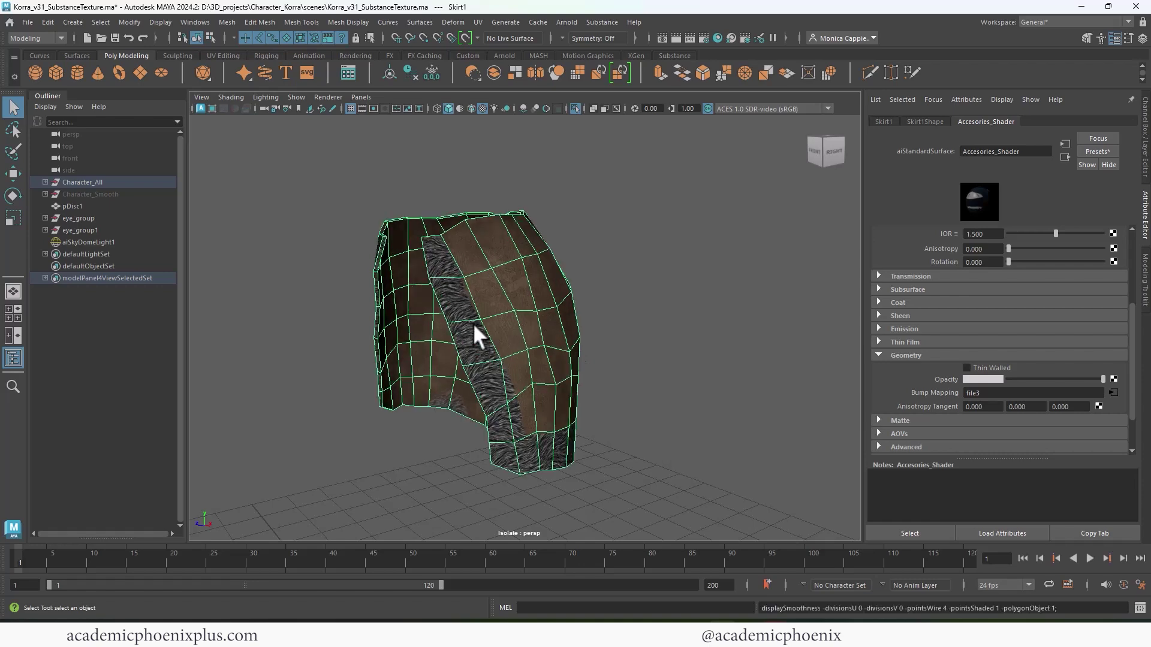
Select the duplicated skirt's faces that carry the fur trim, along both front edges and around the lower hem.
{"action": "right_click_drag", "start_coordinate": [442, 268], "coordinate": [442, 261]}
{"action": "left_click", "coordinate": [443, 262]}
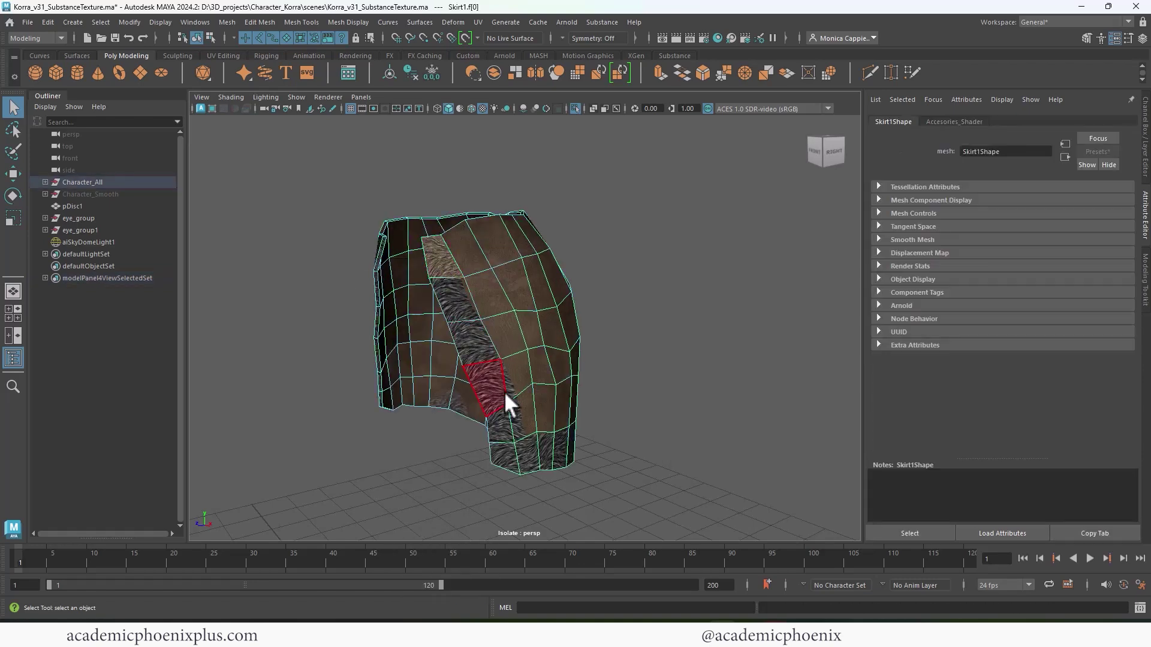
{"action": "left_click_drag", "start_coordinate": [503, 450], "coordinate": [628, 447], "text": "alt"}
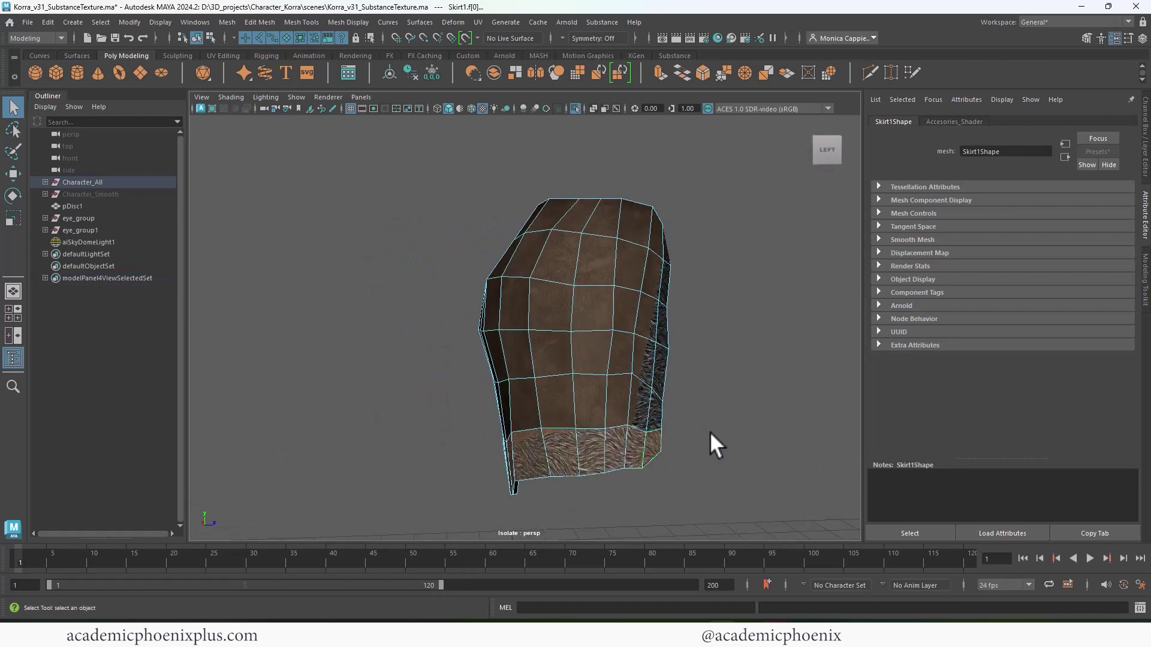
{"action": "left_click_drag", "start_coordinate": [725, 437], "coordinate": [637, 437], "text": "alt"}
{"action": "left_click", "coordinate": [570, 325], "text": "shift"}
{"action": "middle_click_drag", "start_coordinate": [570, 326], "coordinate": [595, 361], "text": "alt"}
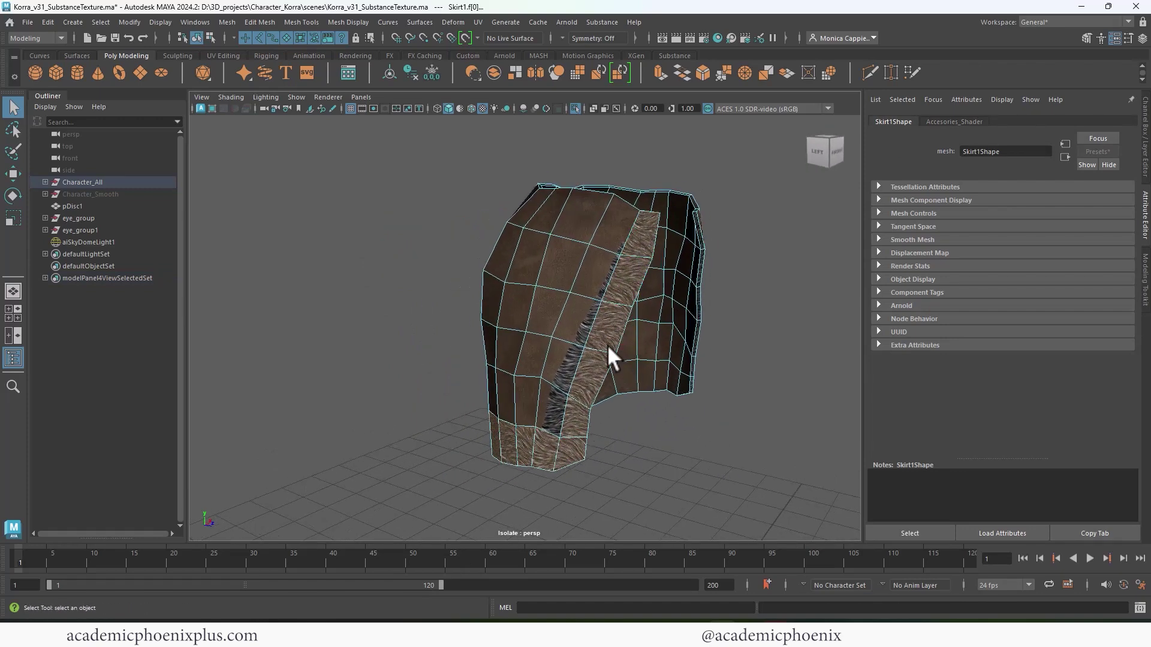
{"action": "double_click", "coordinate": [550, 419]}
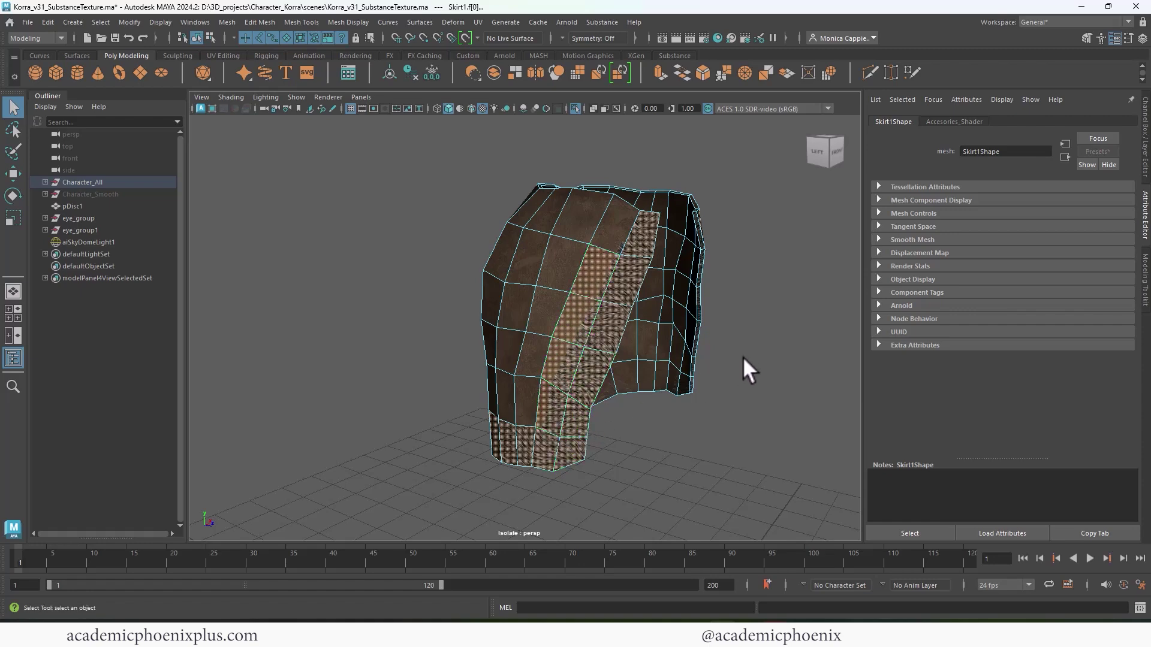
{"action": "left_click_drag", "start_coordinate": [748, 356], "coordinate": [647, 383], "text": "alt"}
{"action": "left_click", "coordinate": [478, 398]}
{"action": "left_click_drag", "start_coordinate": [387, 421], "coordinate": [548, 436], "text": "alt"}
Show the whole character again and extract the selected fur-trim faces from the duplicated skirt.
{"action": "left_click", "coordinate": [576, 108]}
{"action": "left_click", "coordinate": [573, 109]}
{"action": "left_click_drag", "start_coordinate": [589, 138], "coordinate": [526, 148], "text": "alt"}
{"action": "left_click", "coordinate": [576, 108]}
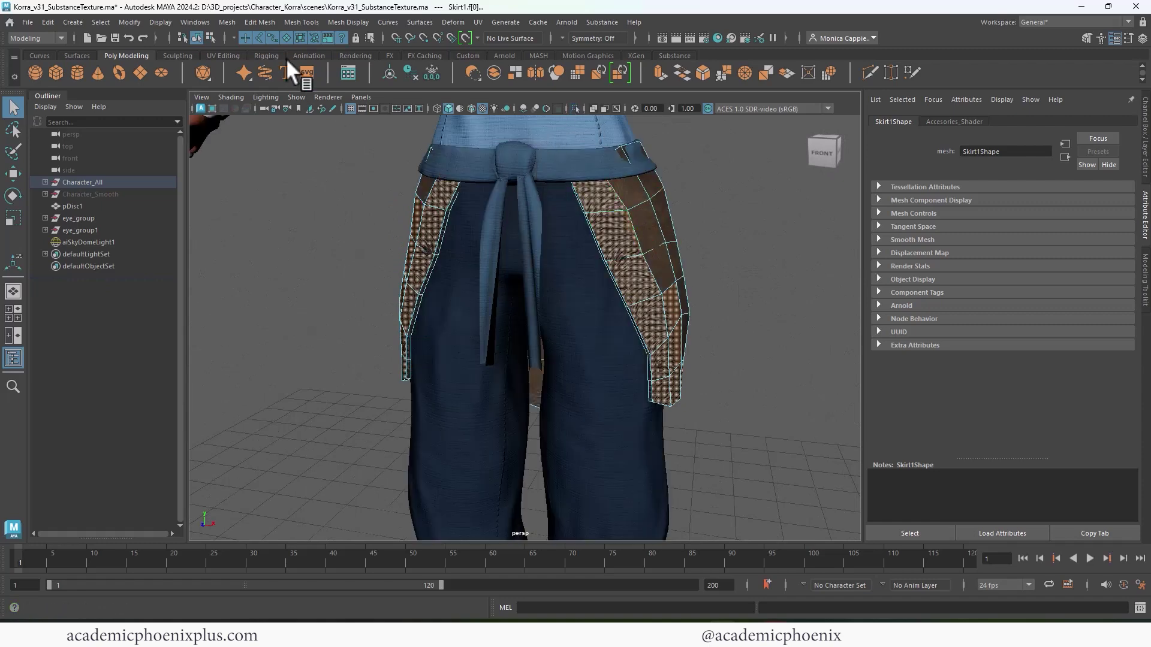
{"action": "left_click", "coordinate": [229, 22]}
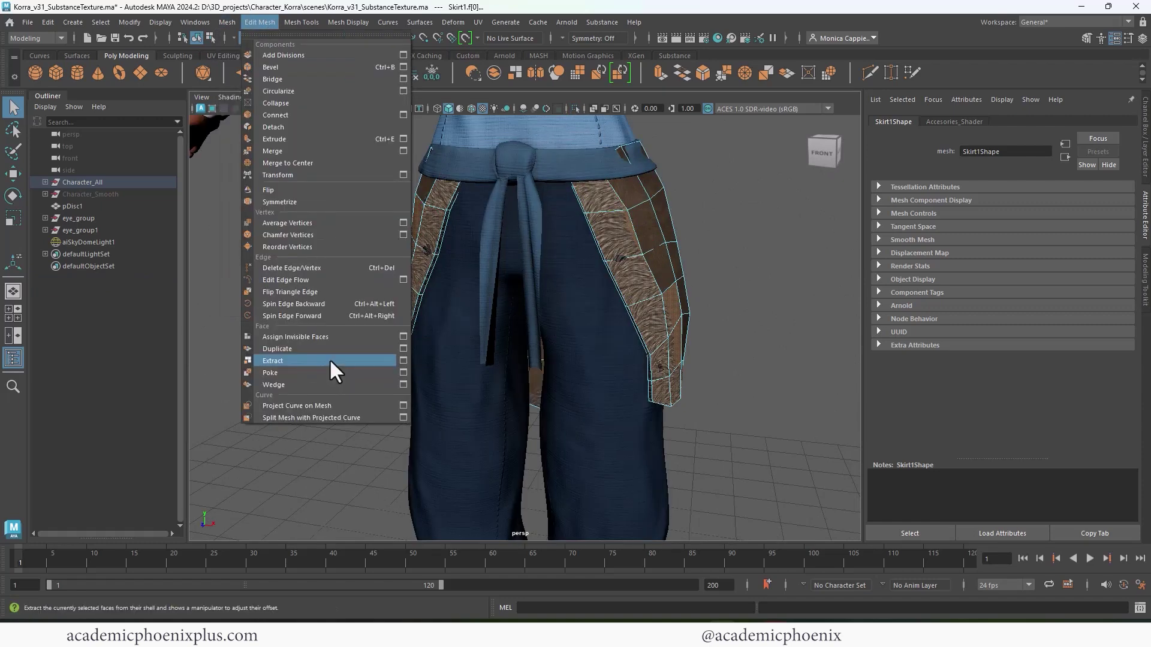
{"action": "left_click", "coordinate": [329, 361]}
{"action": "right_click", "coordinate": [670, 256]}
{"action": "key", "text": "q"}
Center the pivot of the extracted fur trim and scale it up uniformly to about 1.017.
{"action": "left_click", "coordinate": [667, 261]}
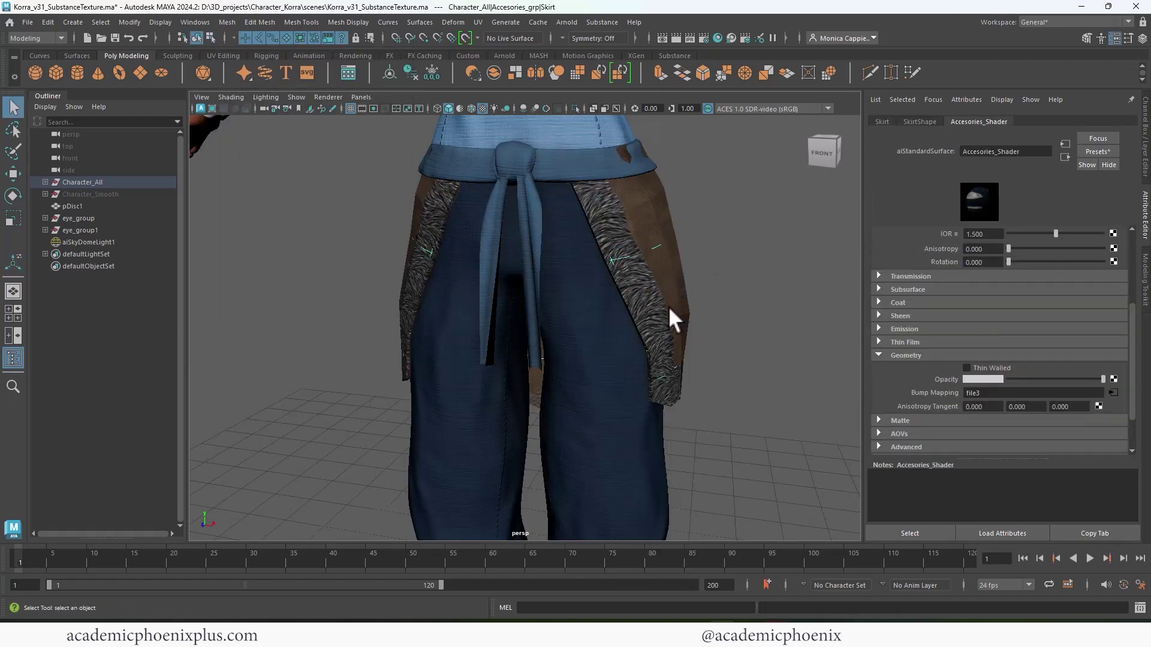
{"action": "left_click", "coordinate": [654, 322]}
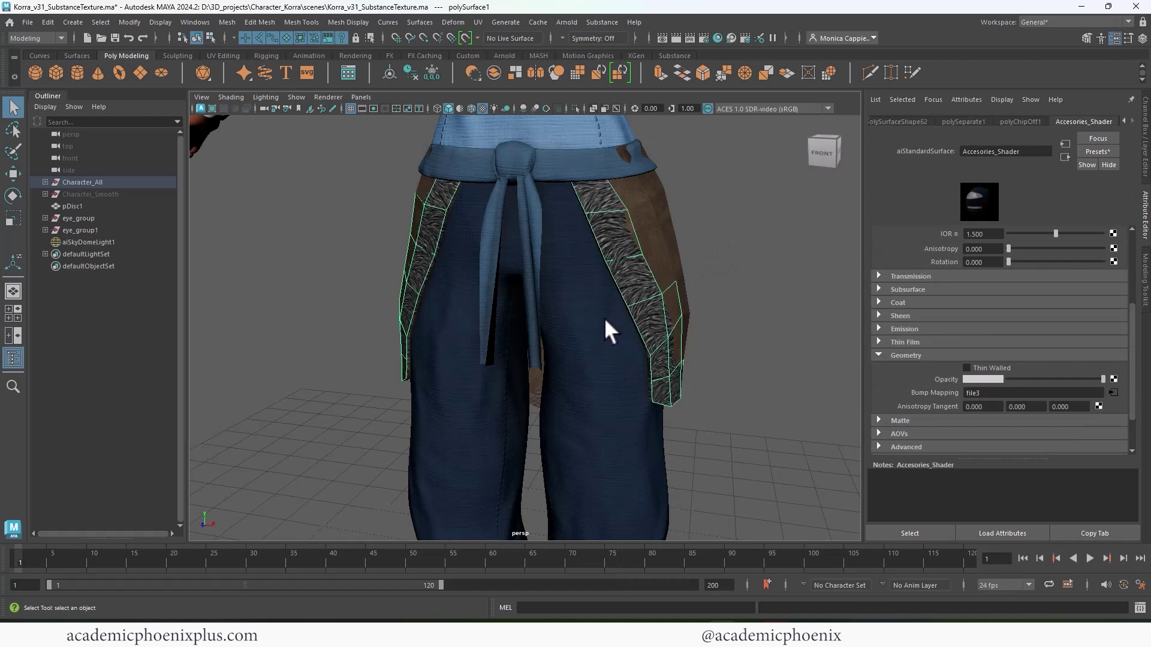
{"action": "key", "text": "r"}
{"action": "left_click", "coordinate": [389, 72]}
{"action": "left_click_drag", "start_coordinate": [538, 304], "coordinate": [541, 303]}
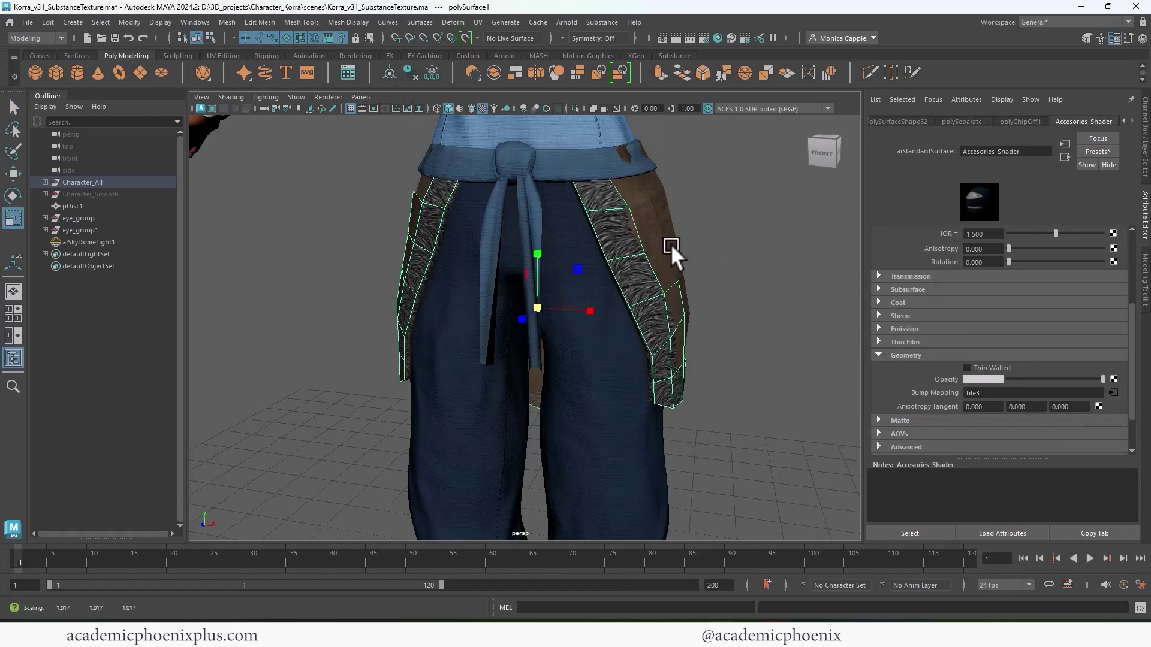
Delete the leftover part of the duplicated skirt, keeping the original skirt and the extracted fur trim.
{"action": "left_click", "coordinate": [681, 293]}
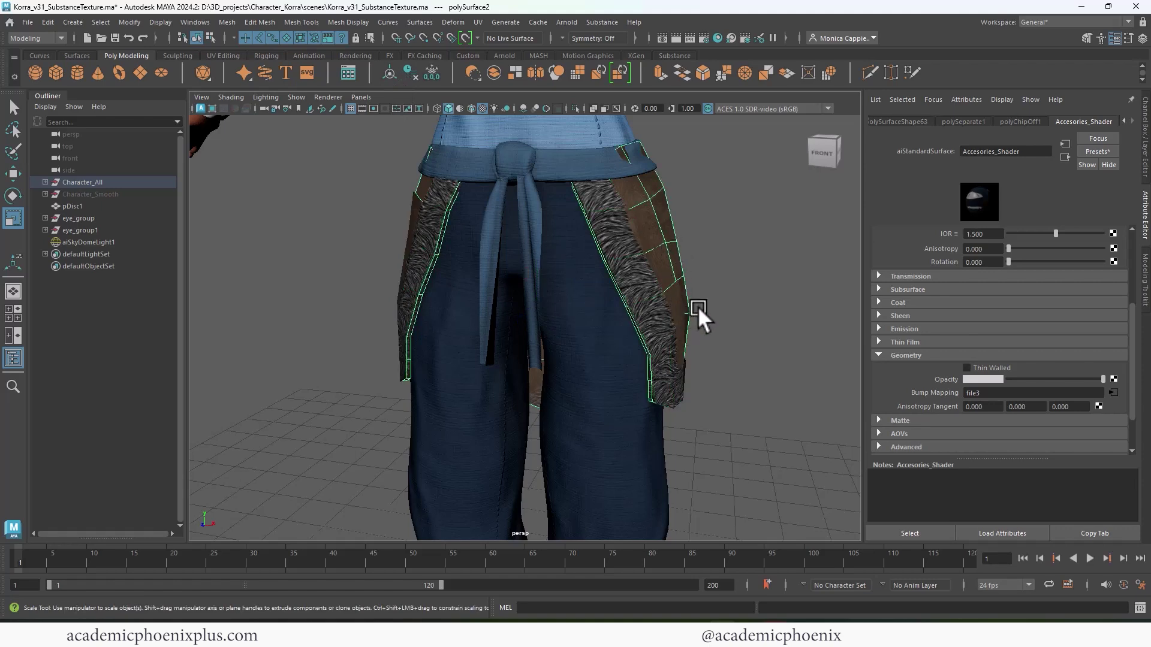
{"action": "left_click", "coordinate": [693, 318]}
{"action": "left_click", "coordinate": [668, 268]}
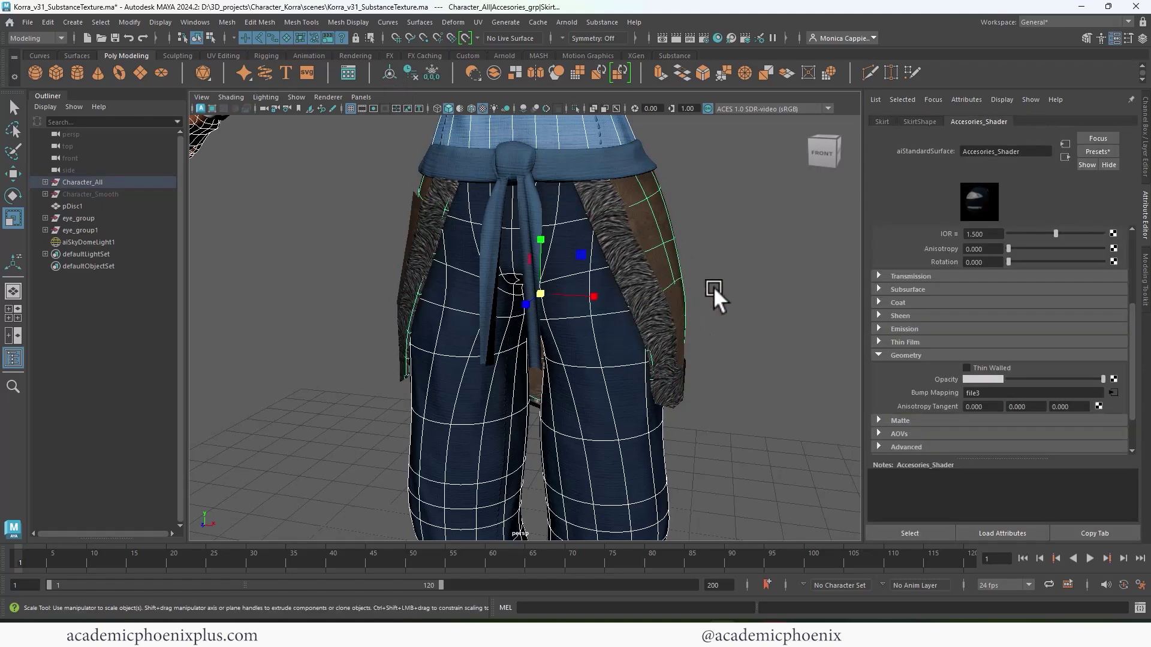
{"action": "left_click_drag", "start_coordinate": [726, 283], "coordinate": [656, 286], "text": "alt"}
{"action": "left_click", "coordinate": [518, 323]}
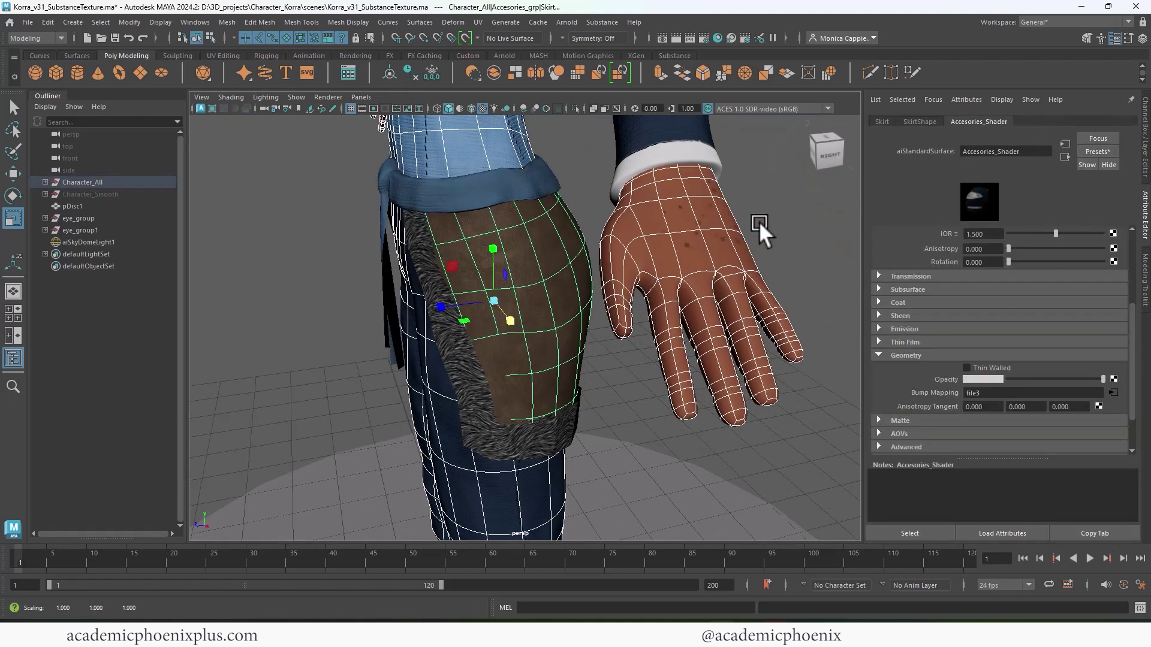
Isolate the extracted fur-trim mesh in the viewport.
{"action": "left_click", "coordinate": [474, 391]}
{"action": "left_click", "coordinate": [575, 110]}
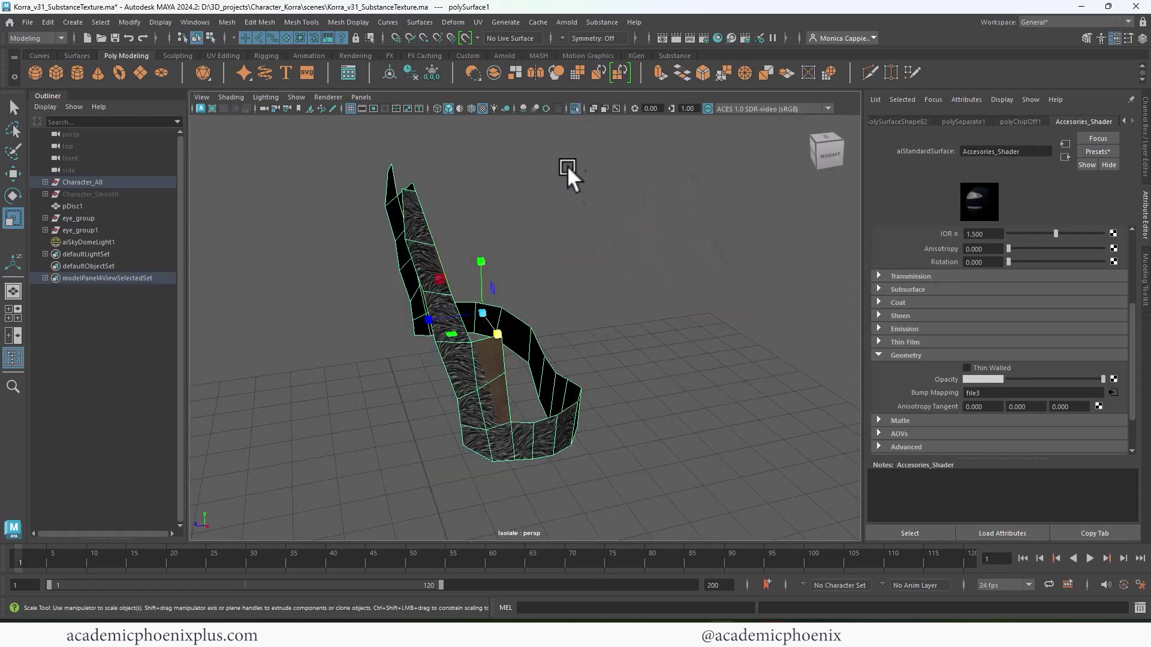
{"action": "left_click_drag", "start_coordinate": [577, 178], "coordinate": [629, 206], "text": "alt"}
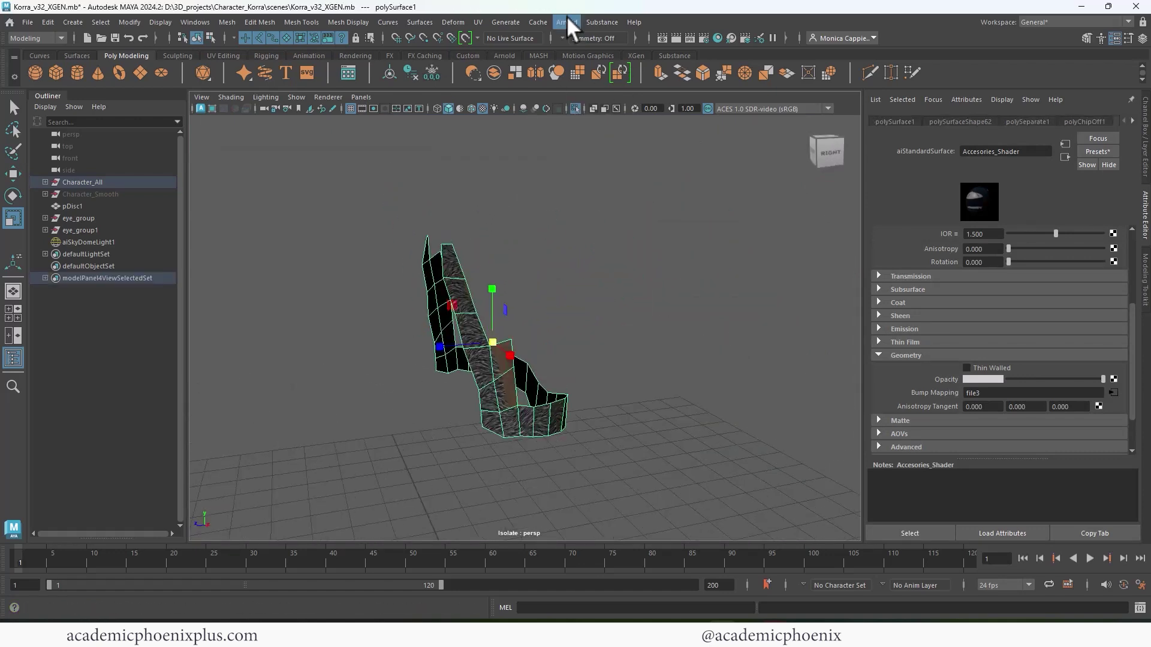
Create interactive groom splines on the fur-trim mesh with the description name Fur and a density of 10.0.
{"action": "left_click", "coordinate": [506, 23]}
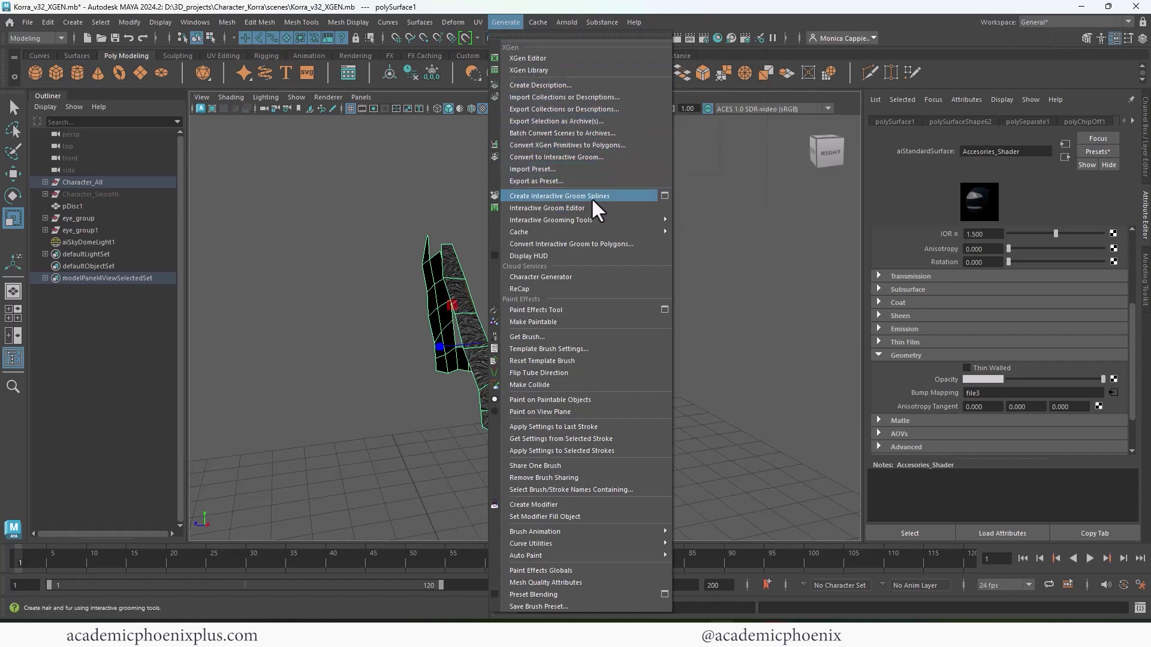
{"action": "left_click", "coordinate": [665, 196]}
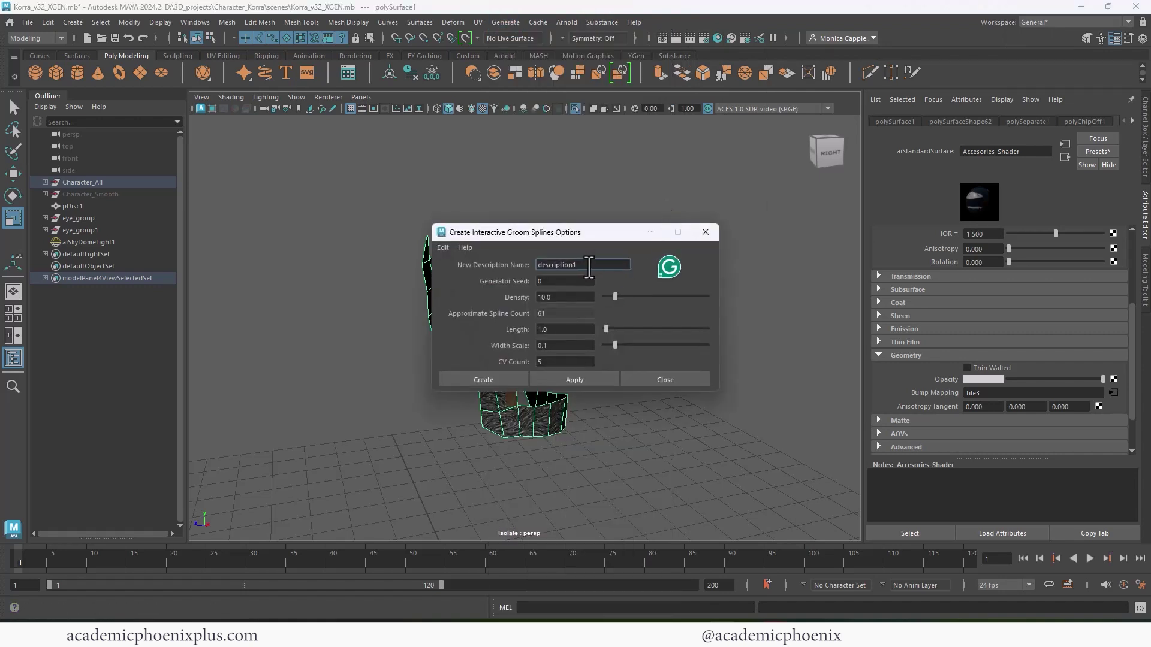
{"action": "left_click_drag", "start_coordinate": [586, 265], "coordinate": [491, 260]}
{"action": "type", "text": "Fur"}
{"action": "left_click", "coordinate": [564, 297]}
{"action": "double_click", "coordinate": [563, 297]}
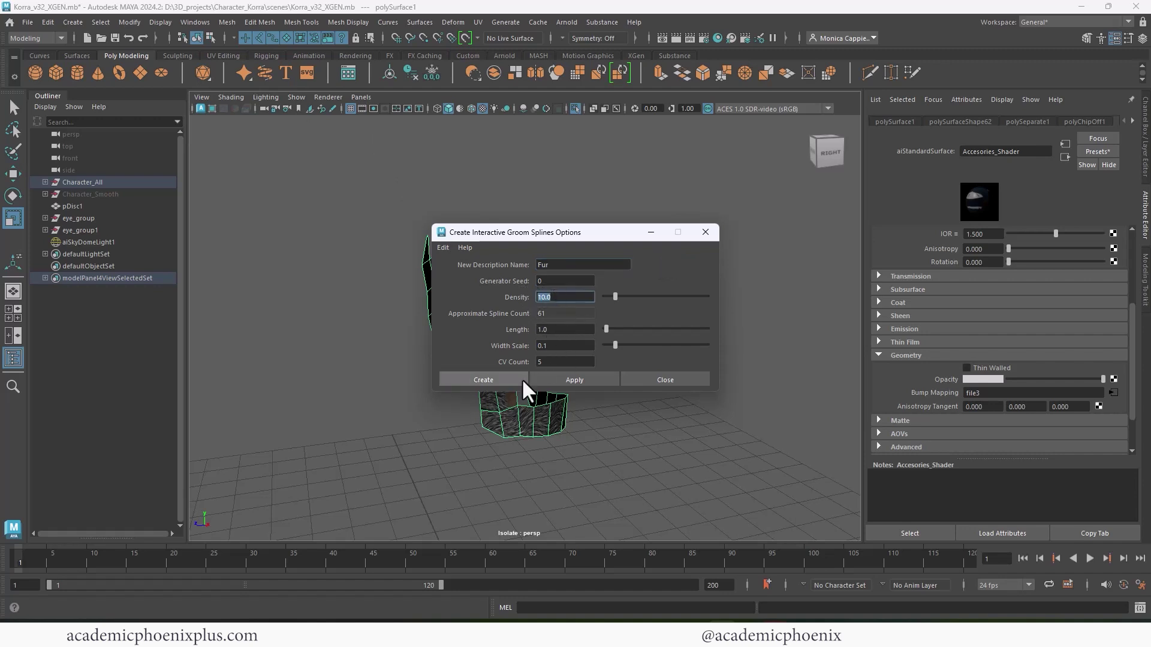
{"action": "left_click", "coordinate": [495, 379]}
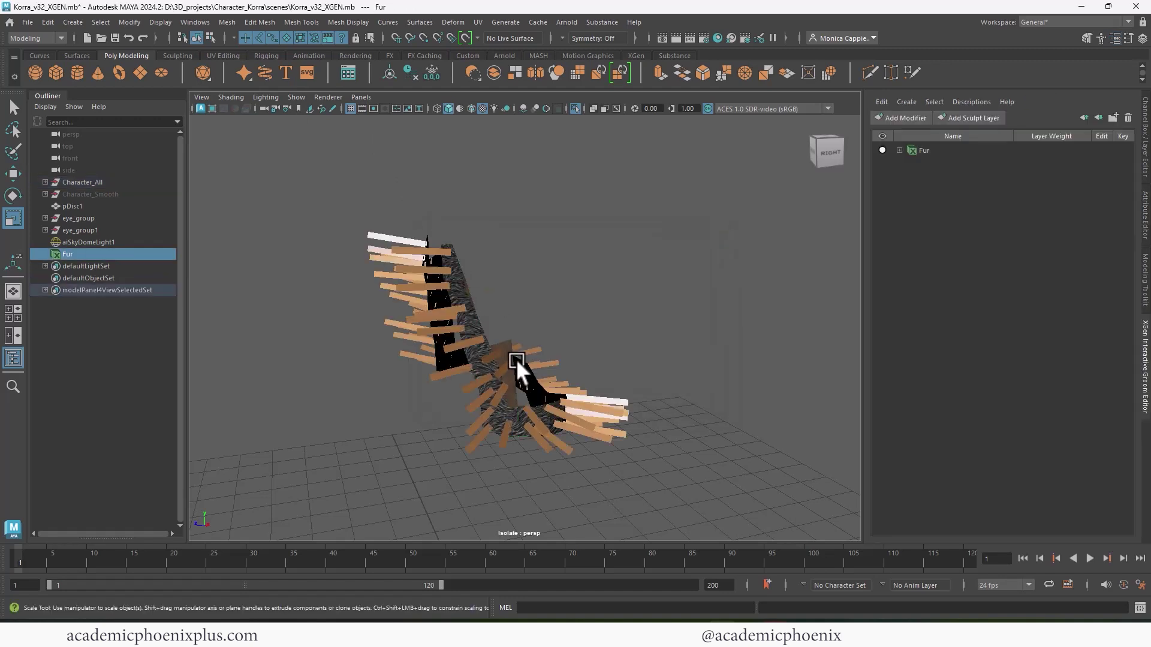
Test-render the new fur in the Arnold RenderView, store a snapshot, and close the render window.
{"action": "mouse_move", "coordinate": [617, 245]}
{"action": "left_mouse_down", "text": "alt"}
{"action": "mouse_move", "coordinate": [689, 251]}
{"action": "mouse_move", "coordinate": [588, 272]}
{"action": "mouse_move", "coordinate": [660, 266]}
{"action": "mouse_move", "coordinate": [609, 271]}
{"action": "mouse_move", "coordinate": [623, 267]}
{"action": "left_mouse_up", "text": "alt"}
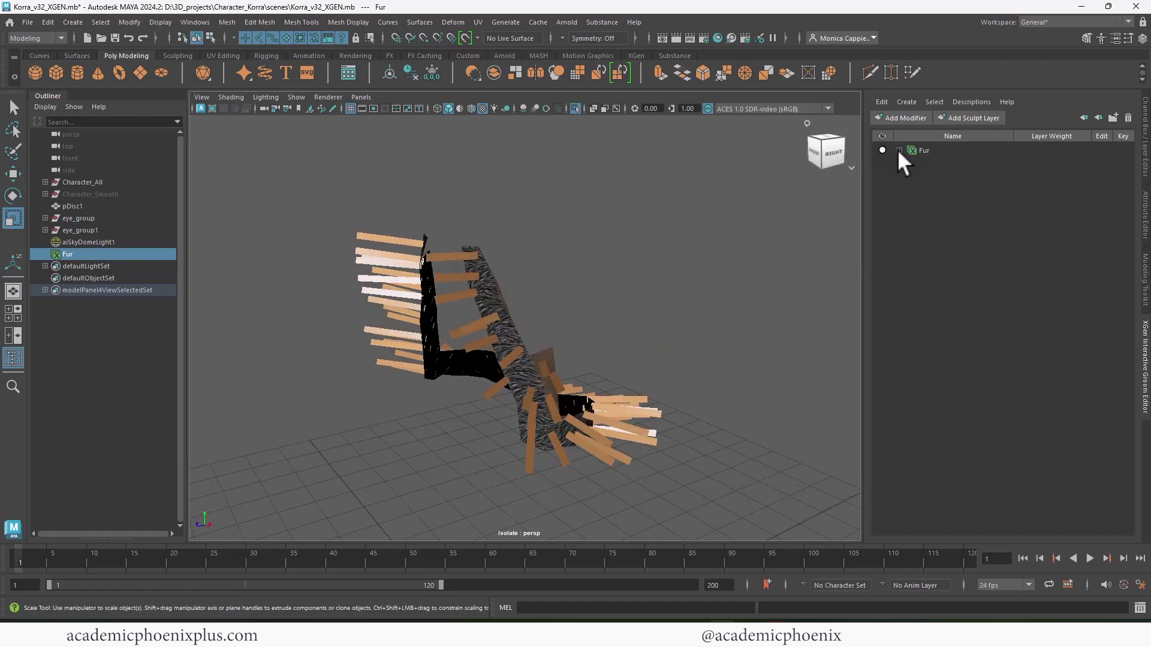
{"action": "left_click", "coordinate": [674, 37]}
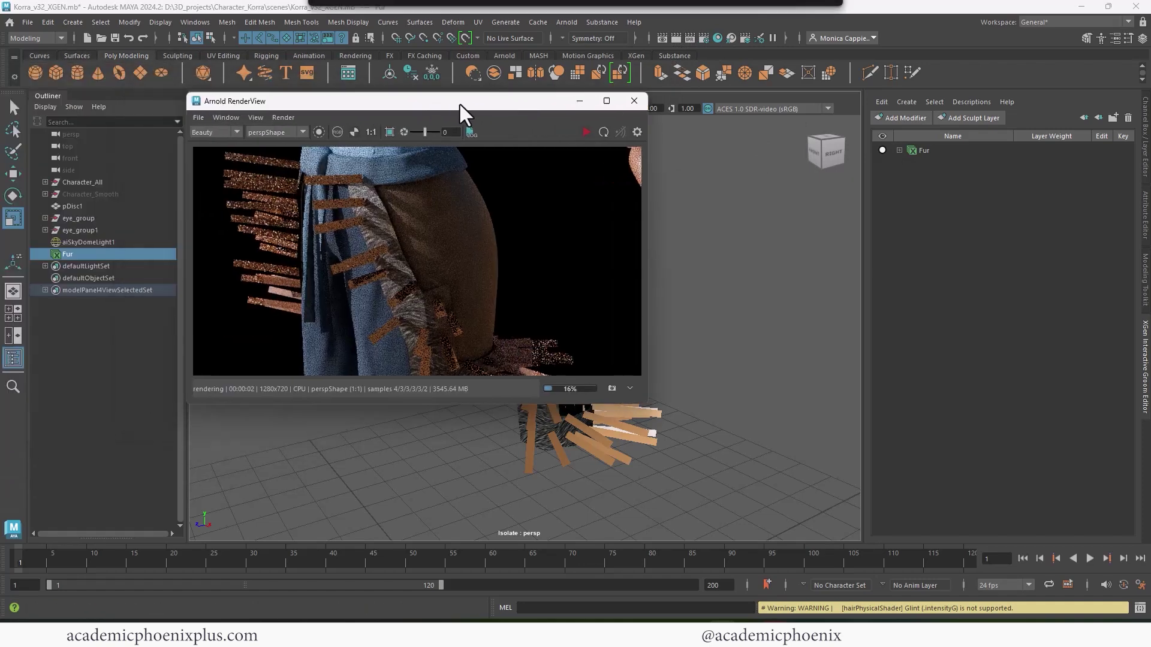
{"action": "left_click_drag", "start_coordinate": [459, 103], "coordinate": [466, 120]}
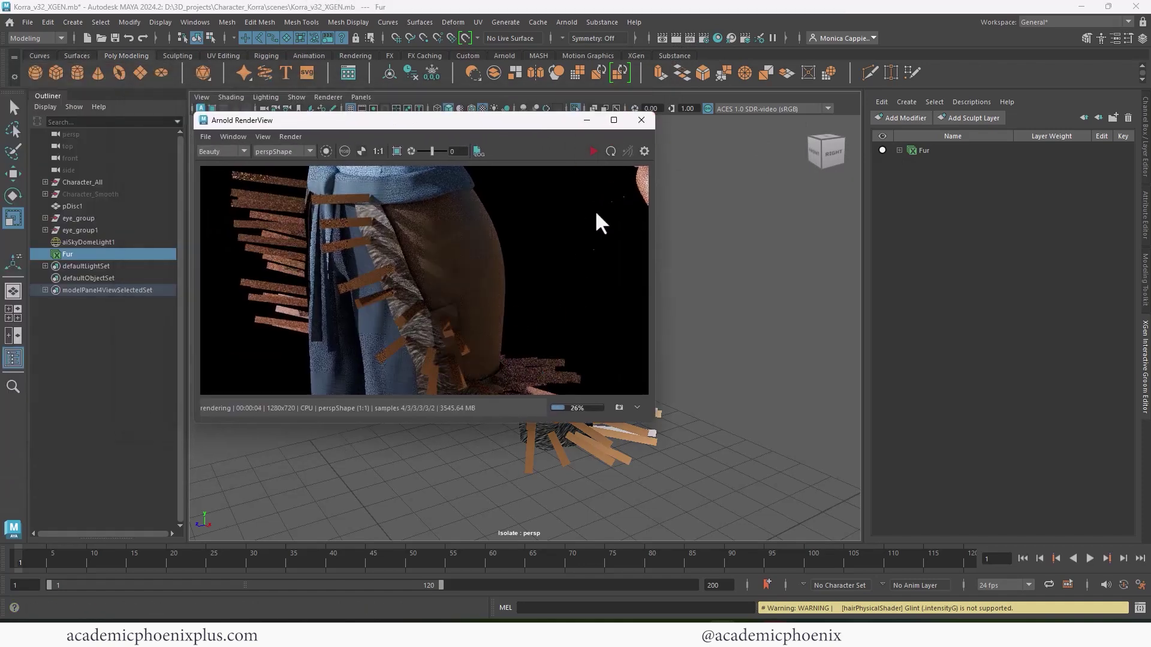
{"action": "left_click", "coordinate": [618, 408]}
{"action": "left_click", "coordinate": [641, 120]}
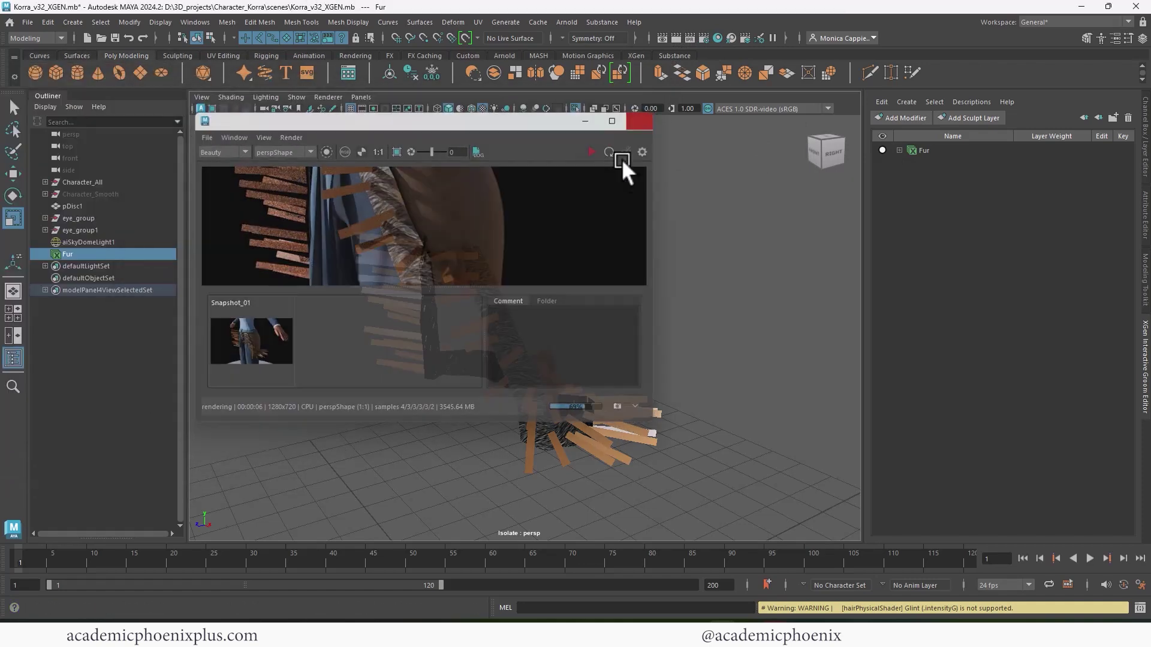
Expand the Fur description to its Fur_base node and switch the workspace to XGen - Interactive Groom.
{"action": "left_click", "coordinate": [950, 151]}
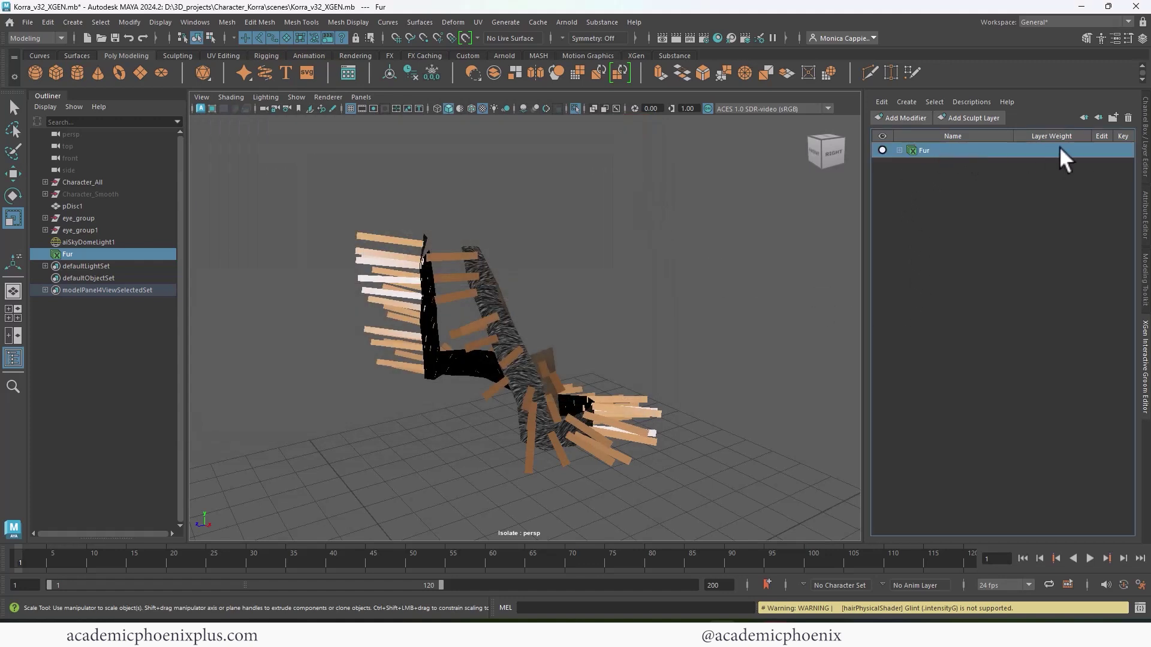
{"action": "left_click", "coordinate": [899, 150]}
{"action": "left_click", "coordinate": [946, 198]}
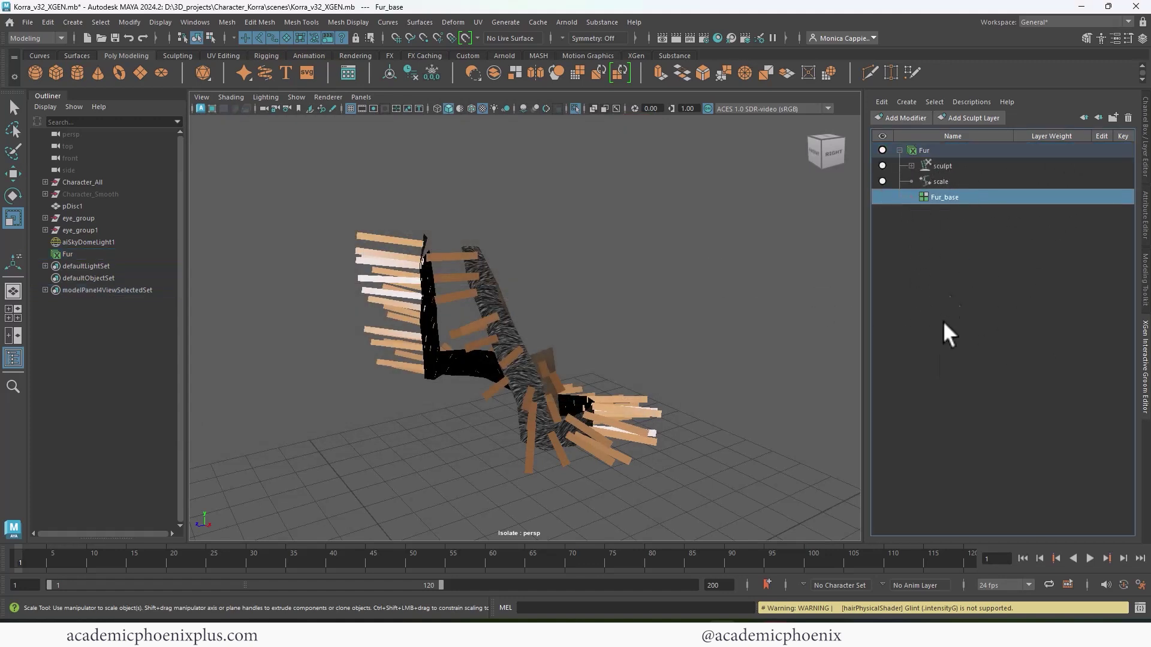
{"action": "left_click", "coordinate": [1048, 23]}
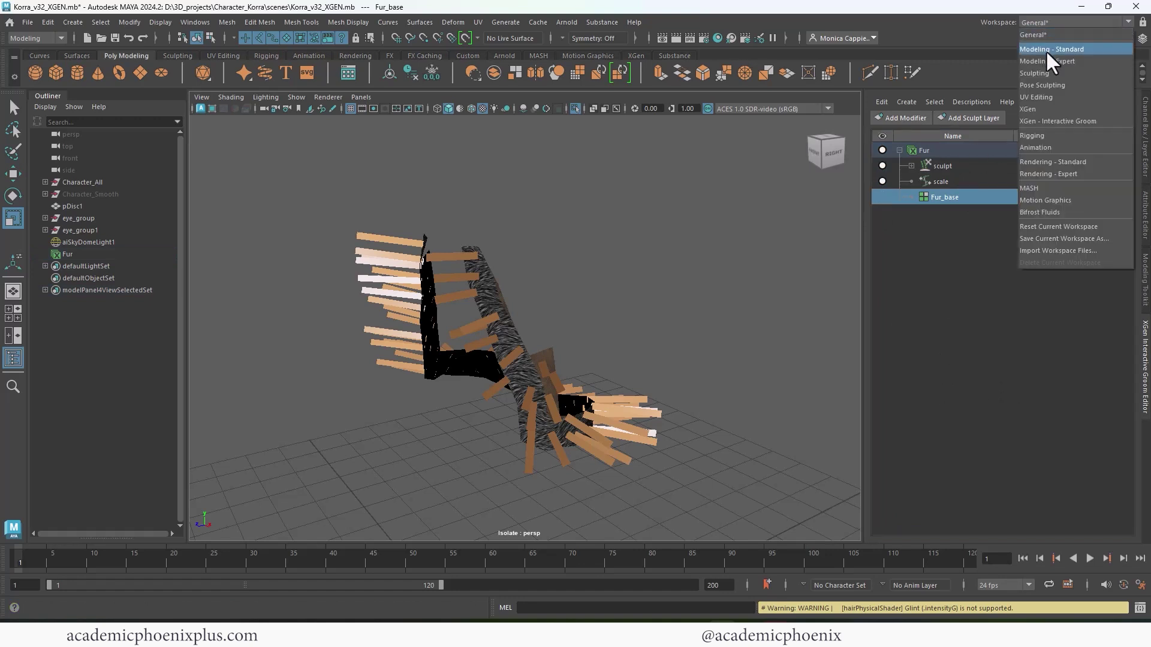
{"action": "left_click", "coordinate": [1026, 18]}
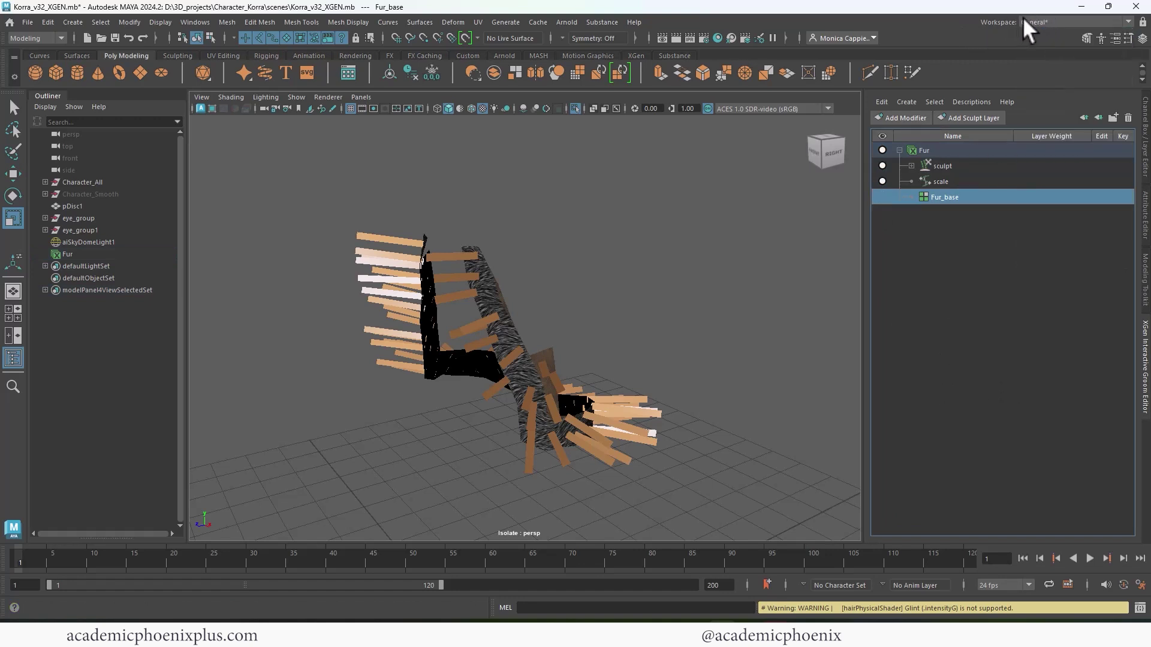
{"action": "left_click", "coordinate": [1043, 23]}
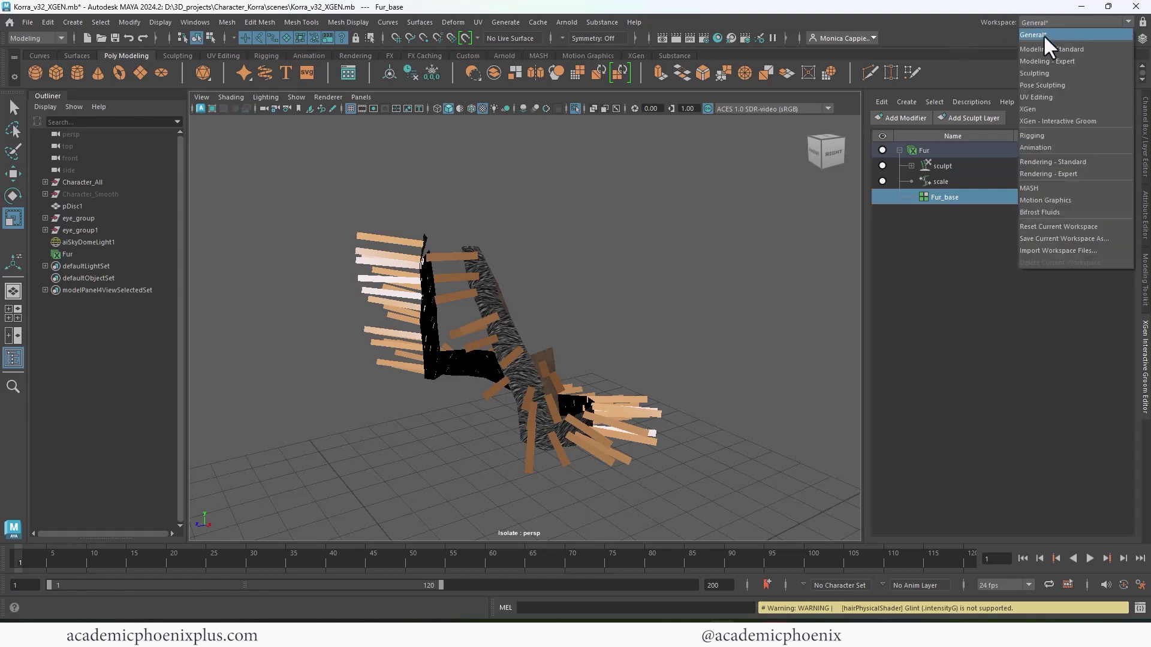
{"action": "left_click", "coordinate": [1062, 121]}
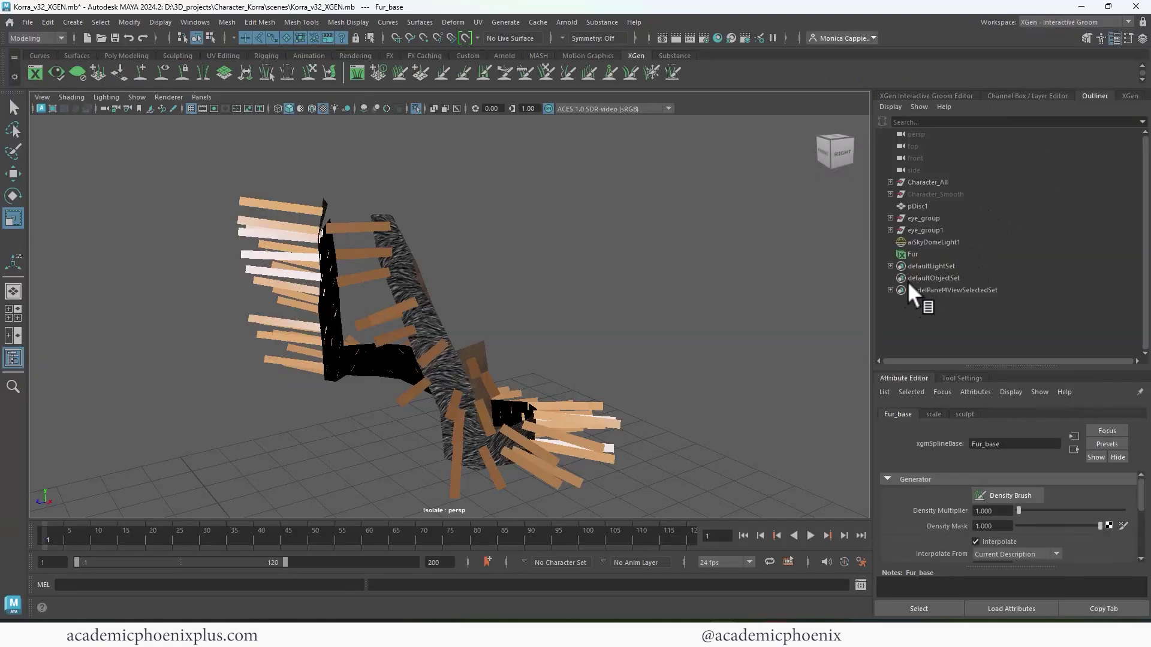
Bring up the interactive groom editor with more room for the attributes, and display the attributes of the Fur description.
{"action": "left_click_drag", "start_coordinate": [911, 365], "coordinate": [916, 307]}
{"action": "left_click", "coordinate": [935, 97]}
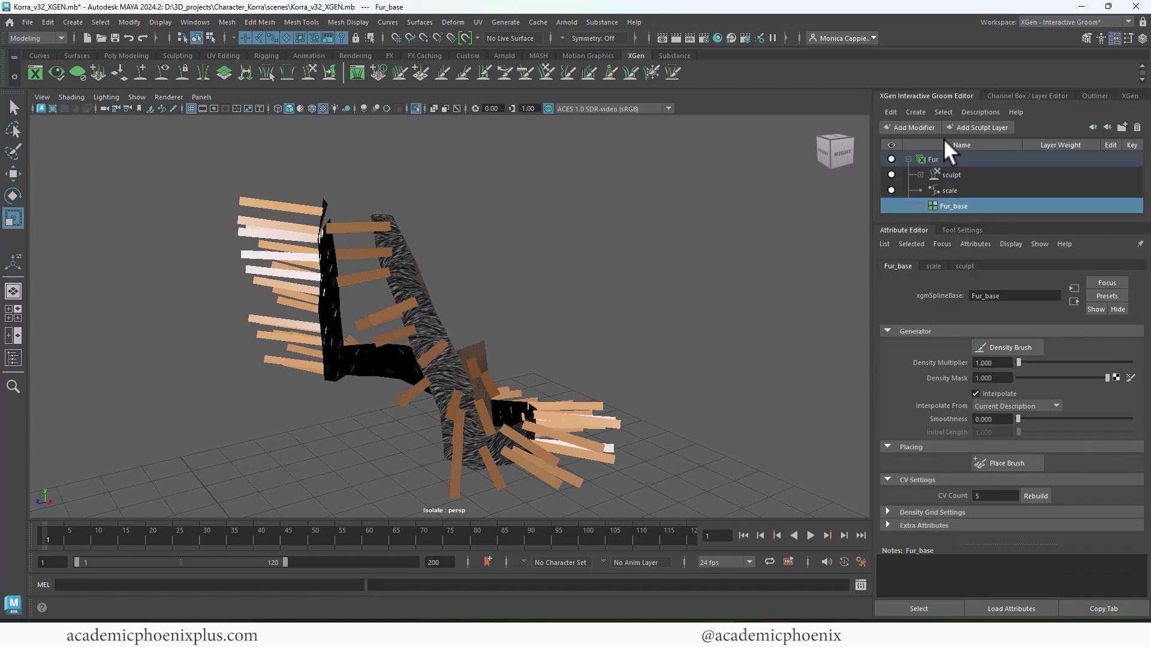
{"action": "left_click", "coordinate": [965, 231]}
{"action": "left_click", "coordinate": [914, 343]}
{"action": "left_click", "coordinate": [968, 228]}
{"action": "left_click", "coordinate": [947, 161]}
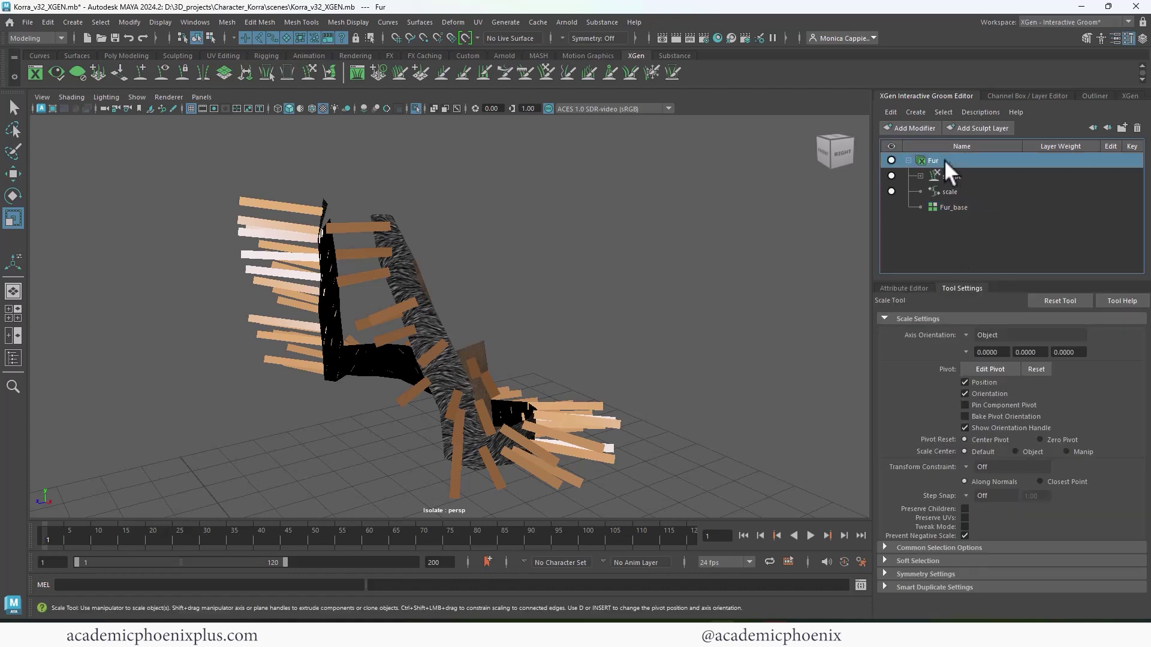
{"action": "left_click", "coordinate": [906, 288]}
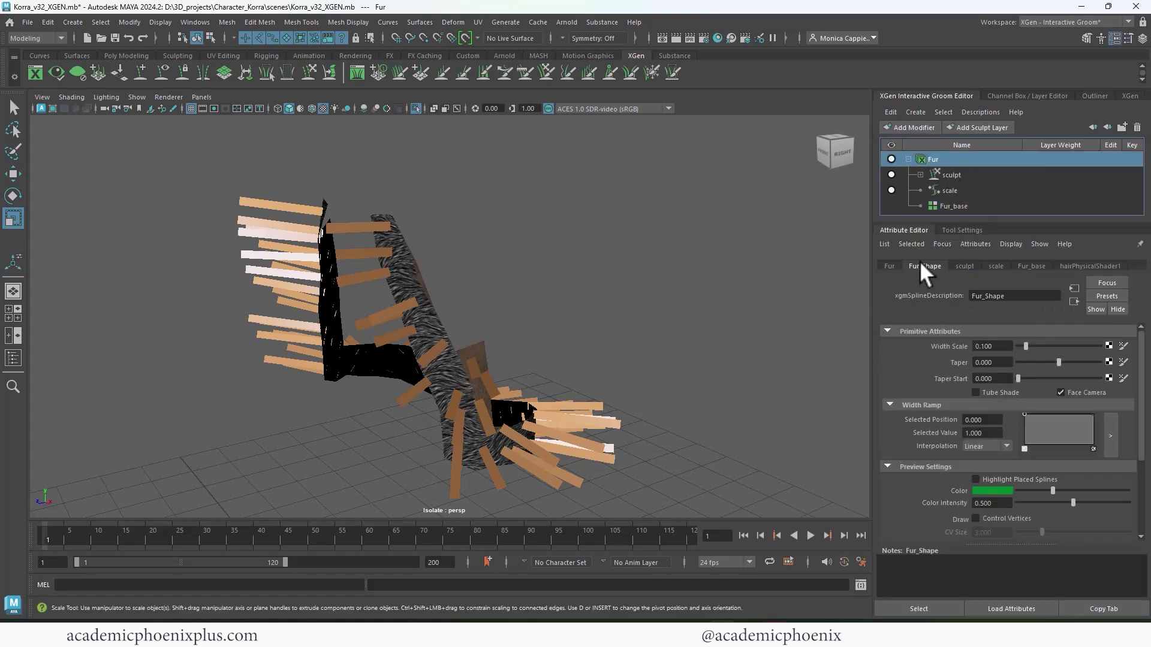
Set the Fur description's Width Scale to 0.01, Taper to about 0.911 and Taper Start to about 0.644.
{"action": "left_click_drag", "start_coordinate": [1025, 346], "coordinate": [1016, 347]}
{"action": "double_click", "coordinate": [978, 346]}
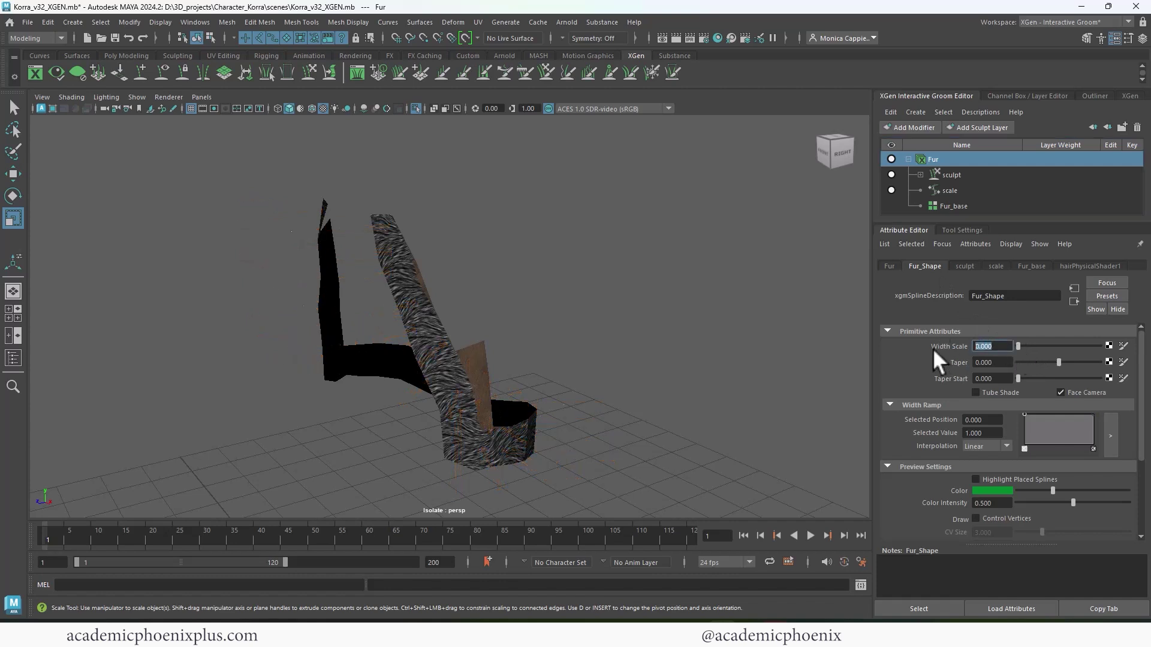
{"action": "type", "text": ".04"}
{"action": "key", "text": "Return"}
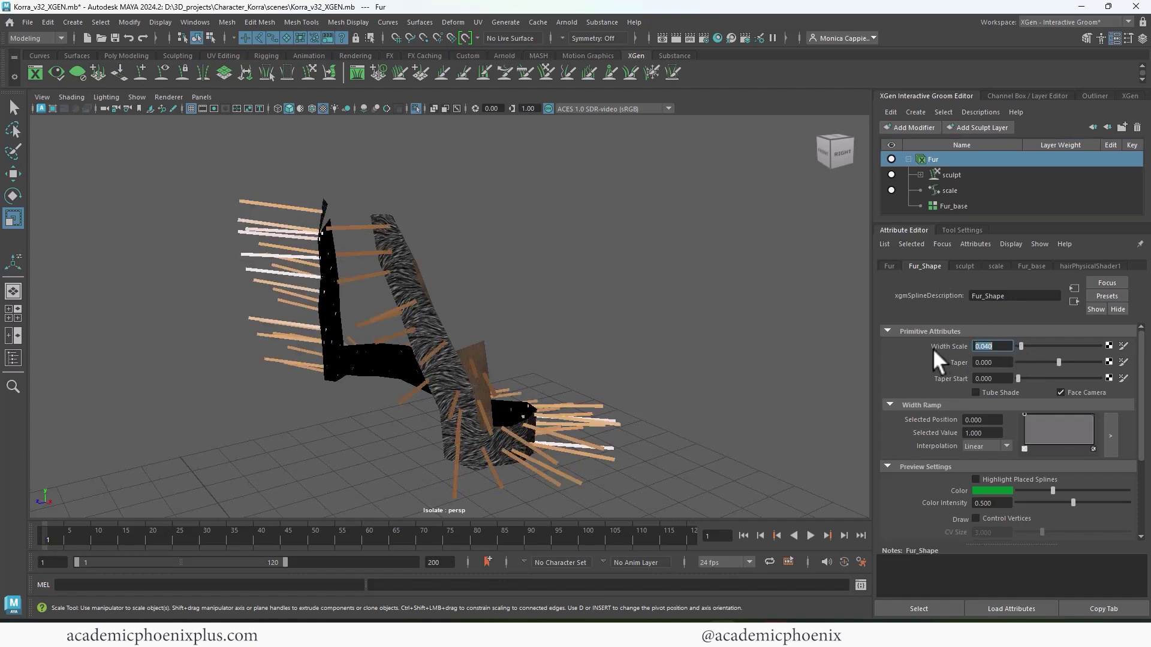
{"action": "type", "text": ".001"}
{"action": "key", "text": "Return"}
{"action": "type", "text": ".01"}
{"action": "key", "text": "Return"}
{"action": "scroll", "coordinate": [623, 279], "scroll_direction": "up", "scroll_amount": 6}
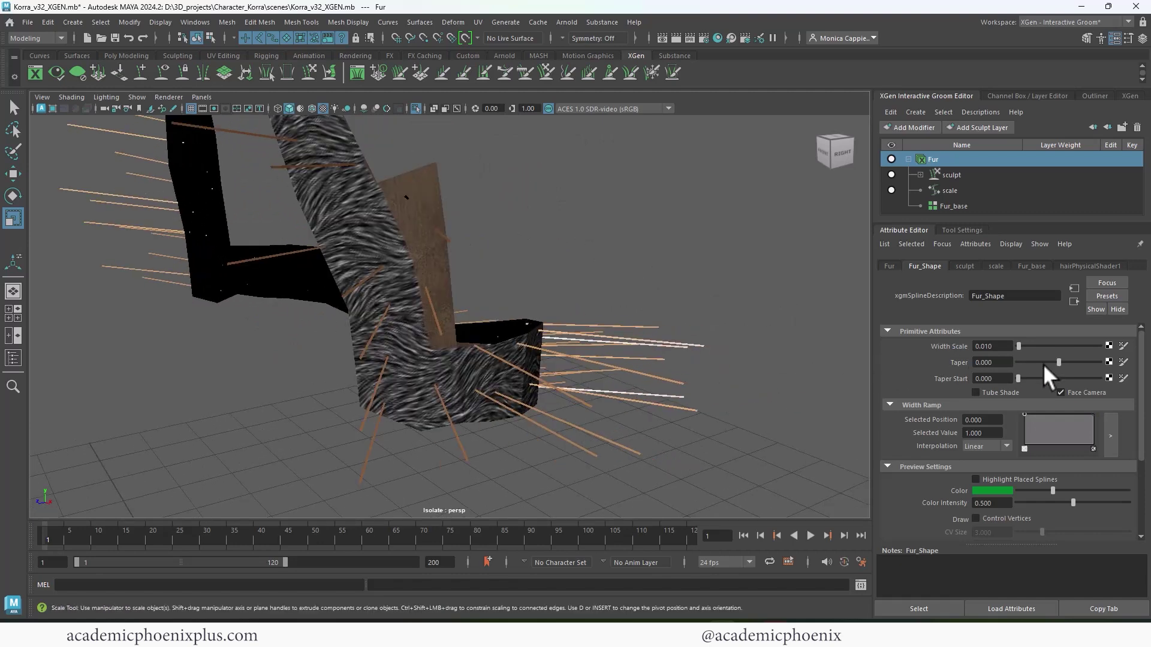
{"action": "left_click_drag", "start_coordinate": [1062, 361], "coordinate": [1092, 362]}
{"action": "left_click_drag", "start_coordinate": [1019, 378], "coordinate": [1070, 379]}
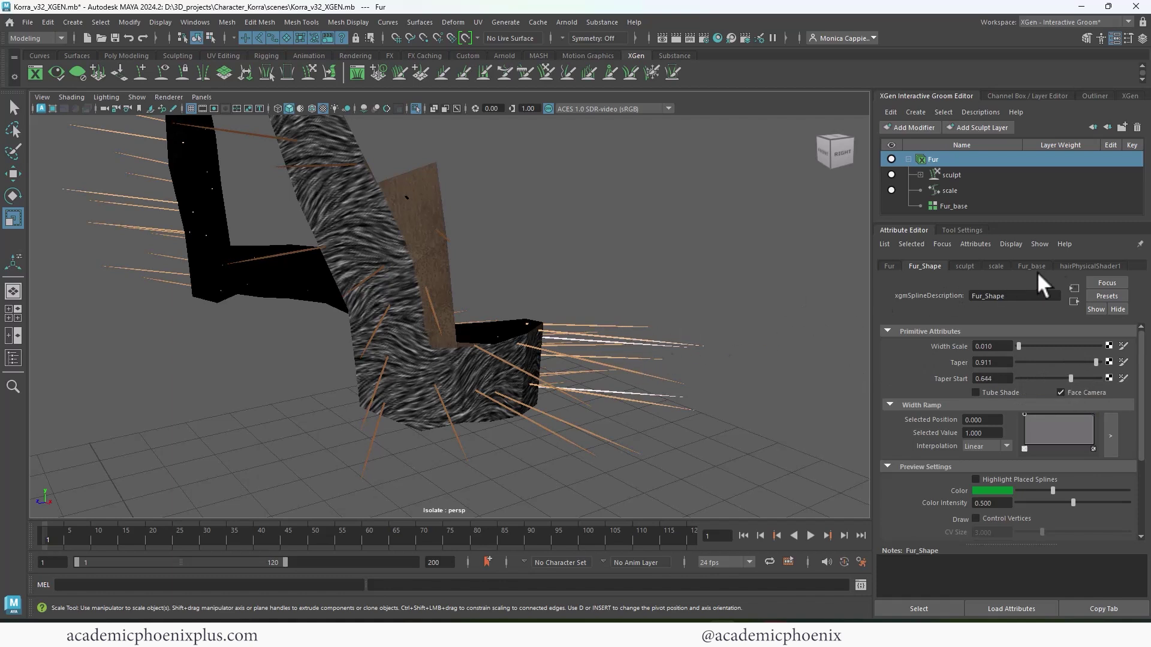
Raise the Fur_base Density Multiplier to about 23.118 and set the scale modifier's Scale to 0.3.
{"action": "left_click", "coordinate": [1090, 265]}
{"action": "left_click", "coordinate": [1025, 265]}
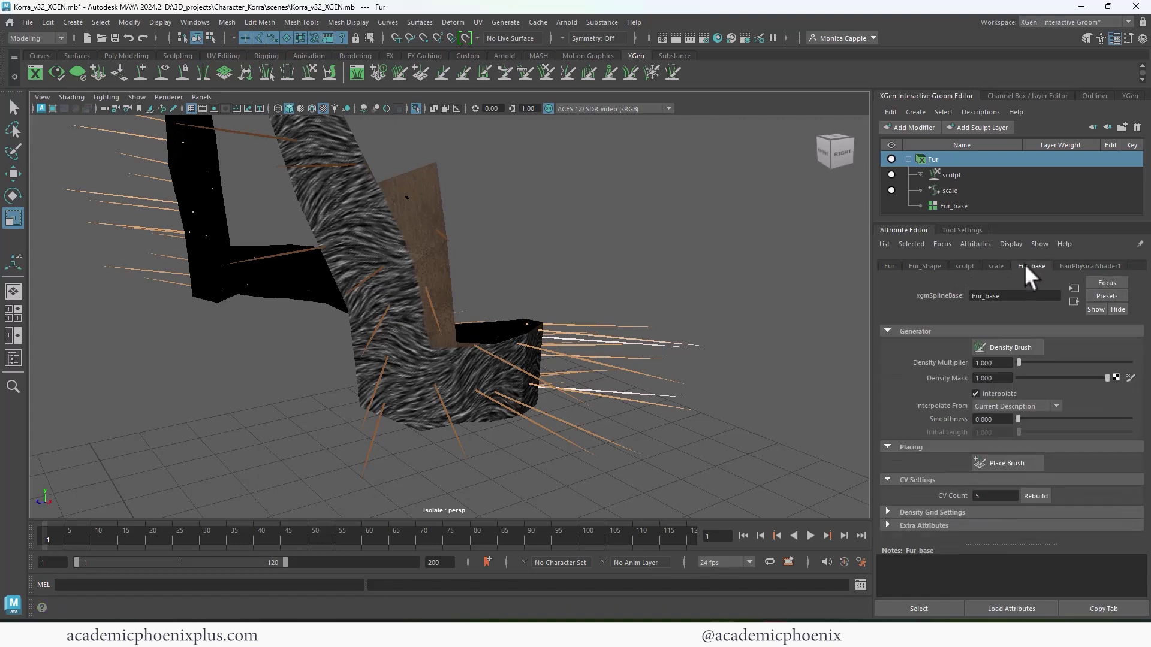
{"action": "left_click_drag", "start_coordinate": [1025, 358], "coordinate": [1050, 358]}
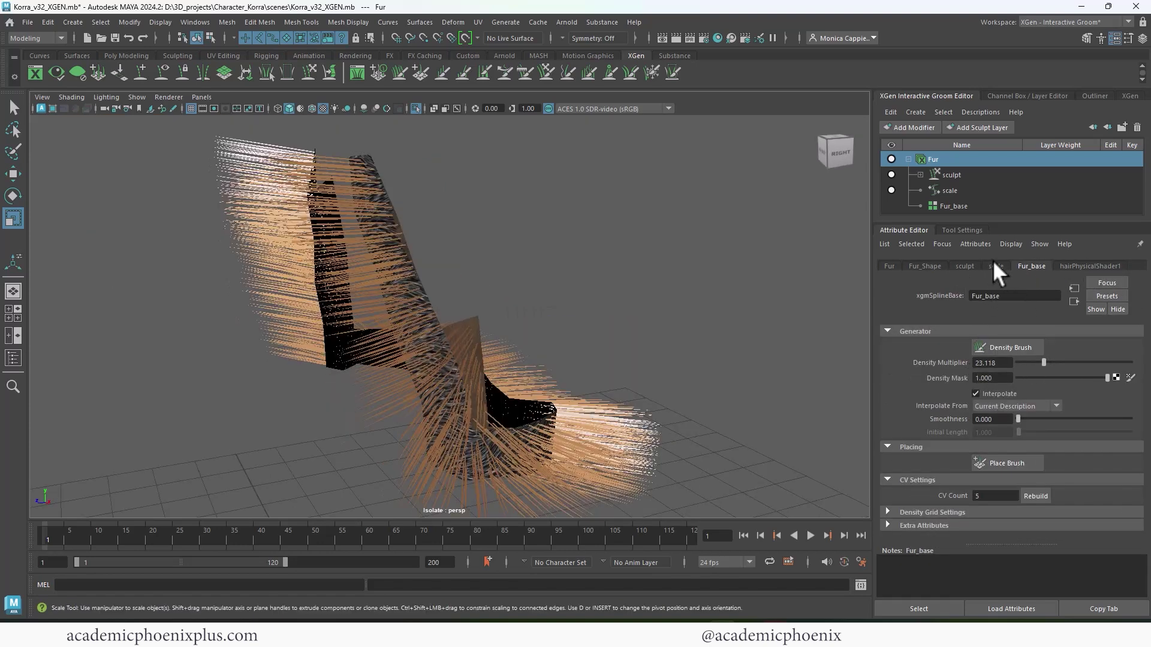
{"action": "left_click", "coordinate": [994, 265]}
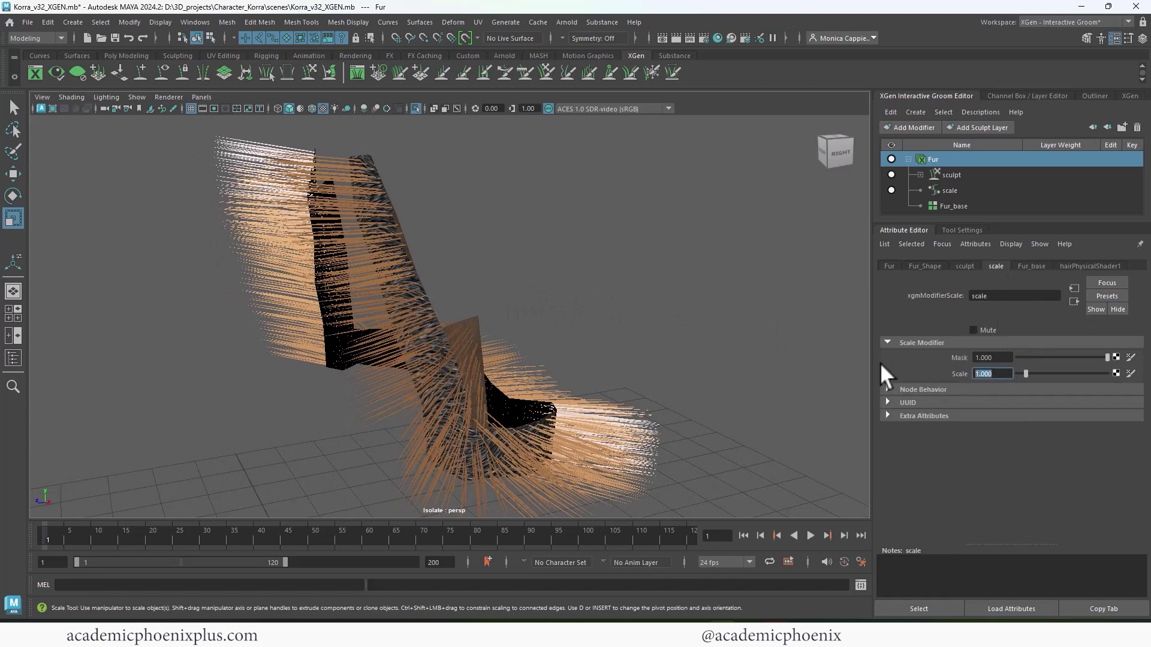
{"action": "type", "text": "0.3"}
{"action": "key", "text": "Return"}
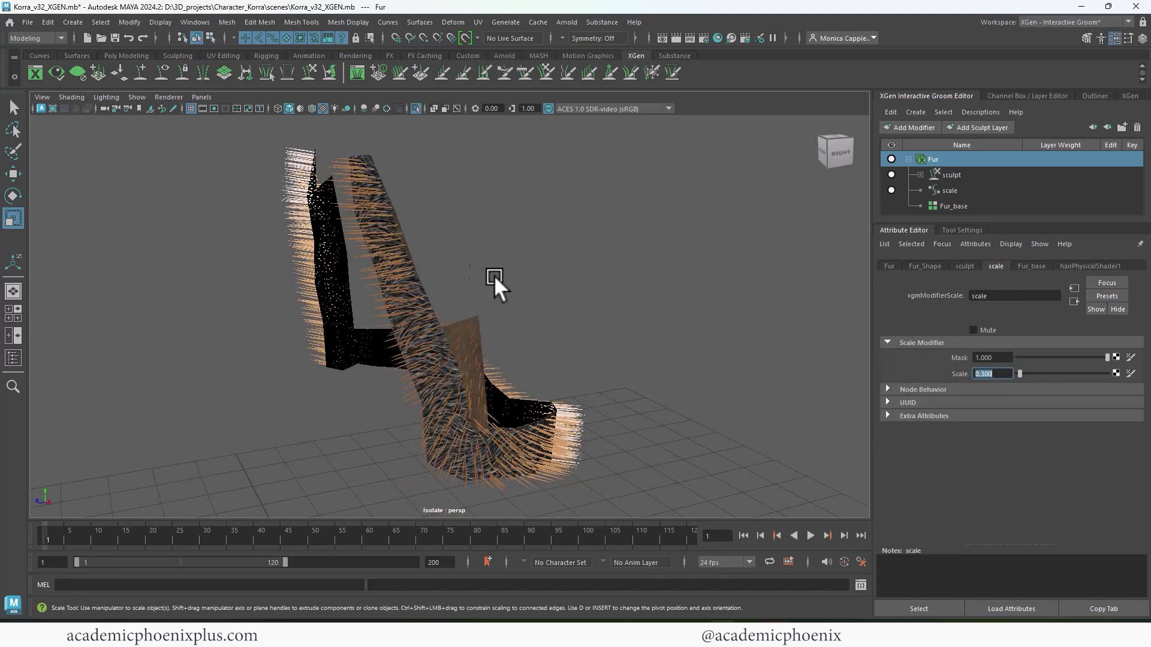
Test-render the denser, shorter fur in the Arnold RenderView and close the render window.
{"action": "left_click_drag", "start_coordinate": [512, 277], "coordinate": [562, 261], "text": "alt"}
{"action": "middle_click_drag", "start_coordinate": [563, 261], "coordinate": [611, 241]}
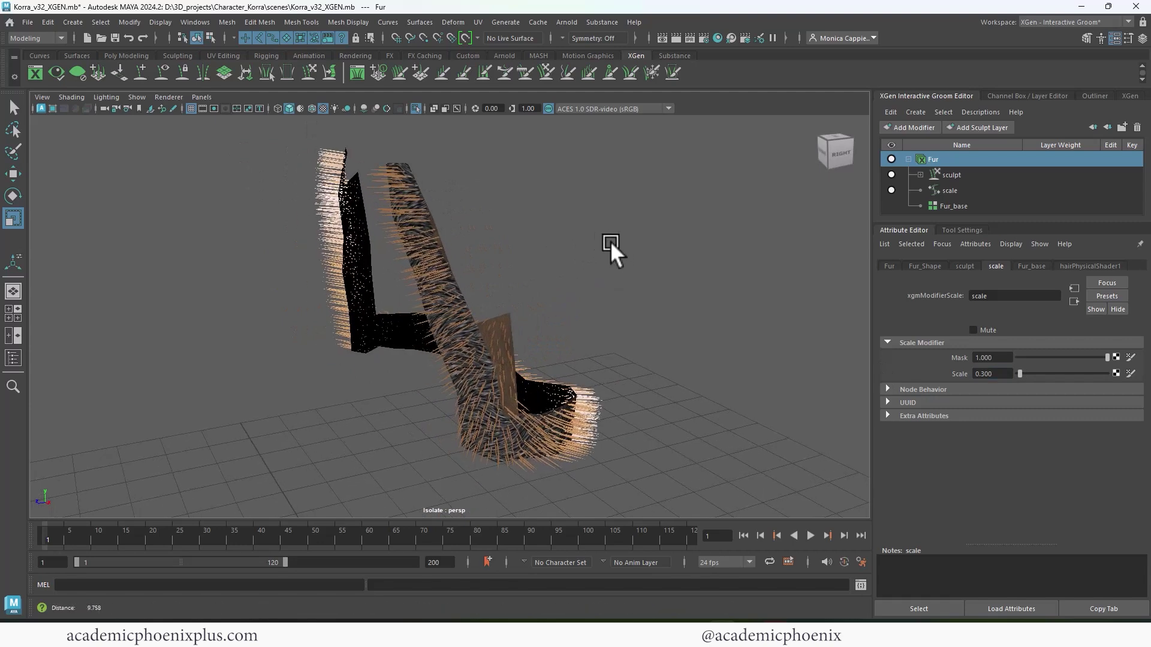
{"action": "left_click", "coordinate": [678, 33]}
{"action": "left_click", "coordinate": [758, 8]}
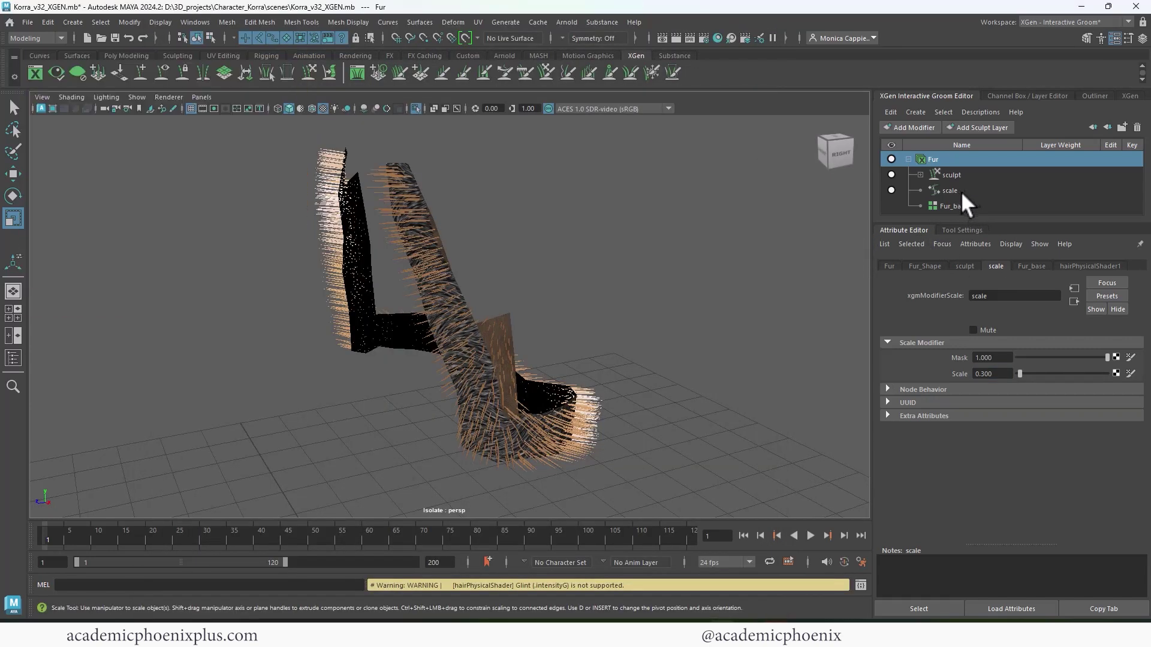
Select Sculpt Layer 1 under the sculpt modifier and comb the fur downward along the front strip with the Comb brush.
{"action": "left_click", "coordinate": [936, 177]}
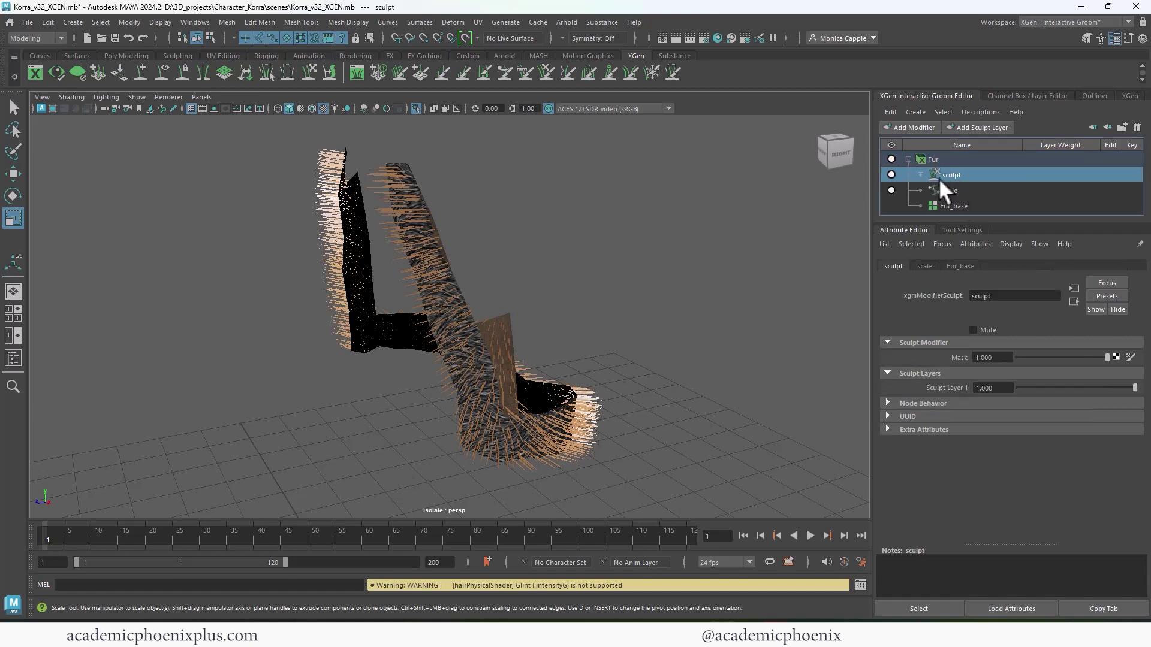
{"action": "left_click", "coordinate": [921, 175]}
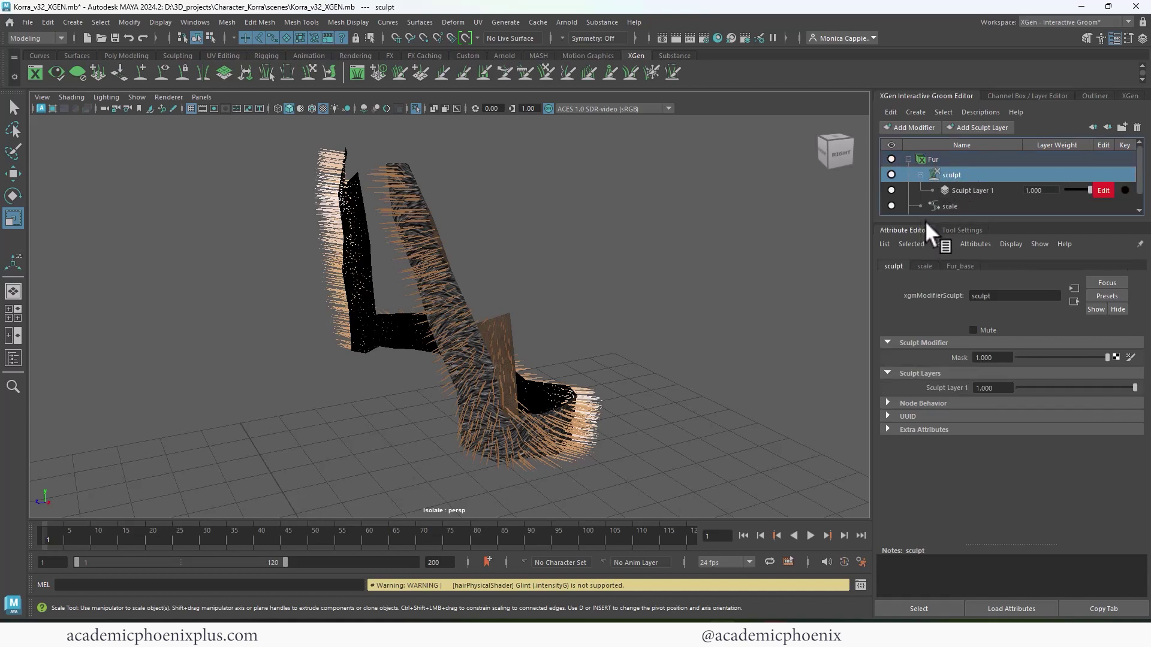
{"action": "left_click_drag", "start_coordinate": [924, 223], "coordinate": [923, 260]}
{"action": "left_click", "coordinate": [970, 192]}
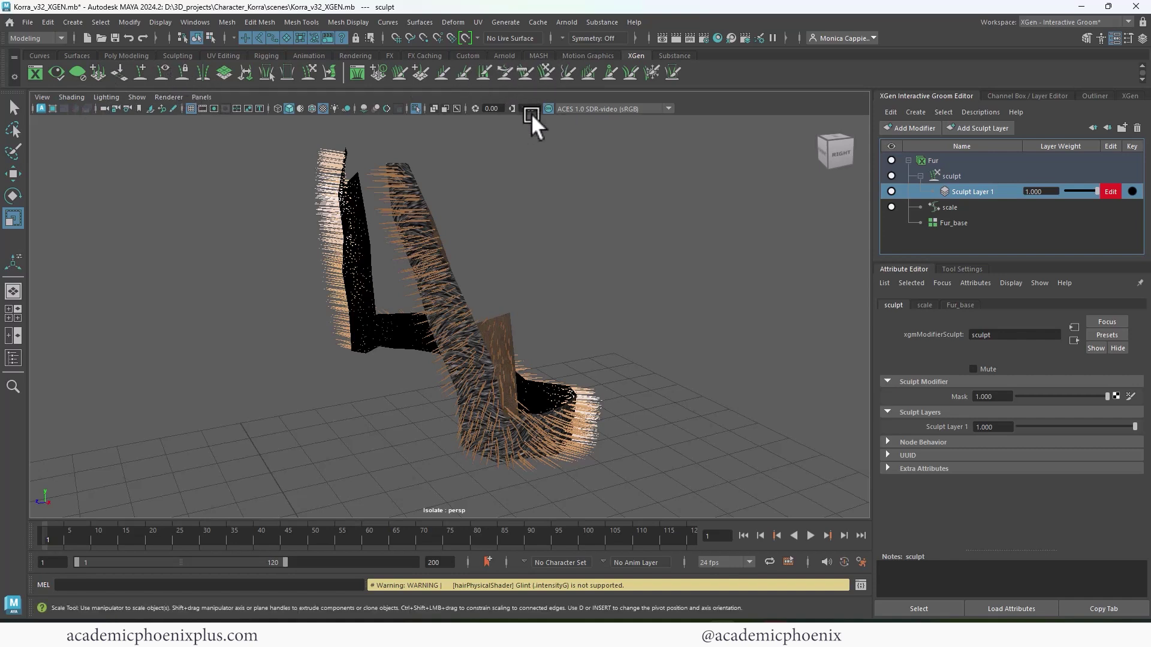
{"action": "left_click", "coordinate": [523, 70]}
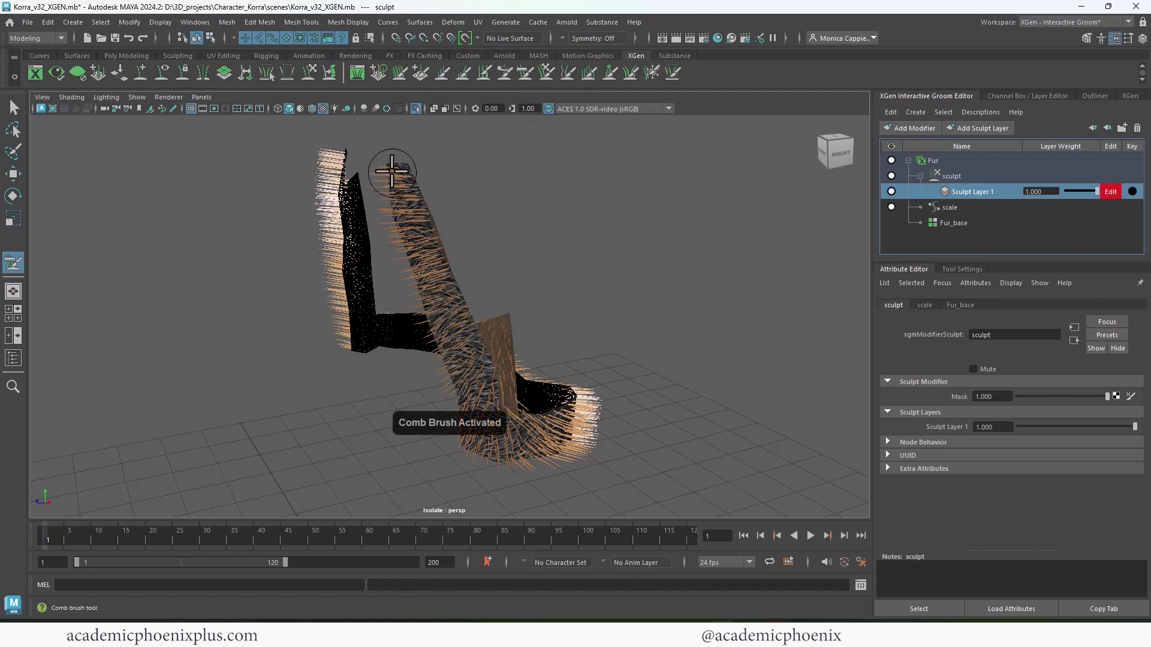
{"action": "mouse_move", "coordinate": [387, 179]}
{"action": "left_mouse_down"}
{"action": "mouse_move", "coordinate": [415, 261]}
{"action": "mouse_move", "coordinate": [387, 172]}
{"action": "mouse_move", "coordinate": [379, 223]}
{"action": "mouse_move", "coordinate": [419, 289]}
{"action": "mouse_move", "coordinate": [381, 172]}
{"action": "mouse_move", "coordinate": [436, 296]}
{"action": "left_mouse_up"}
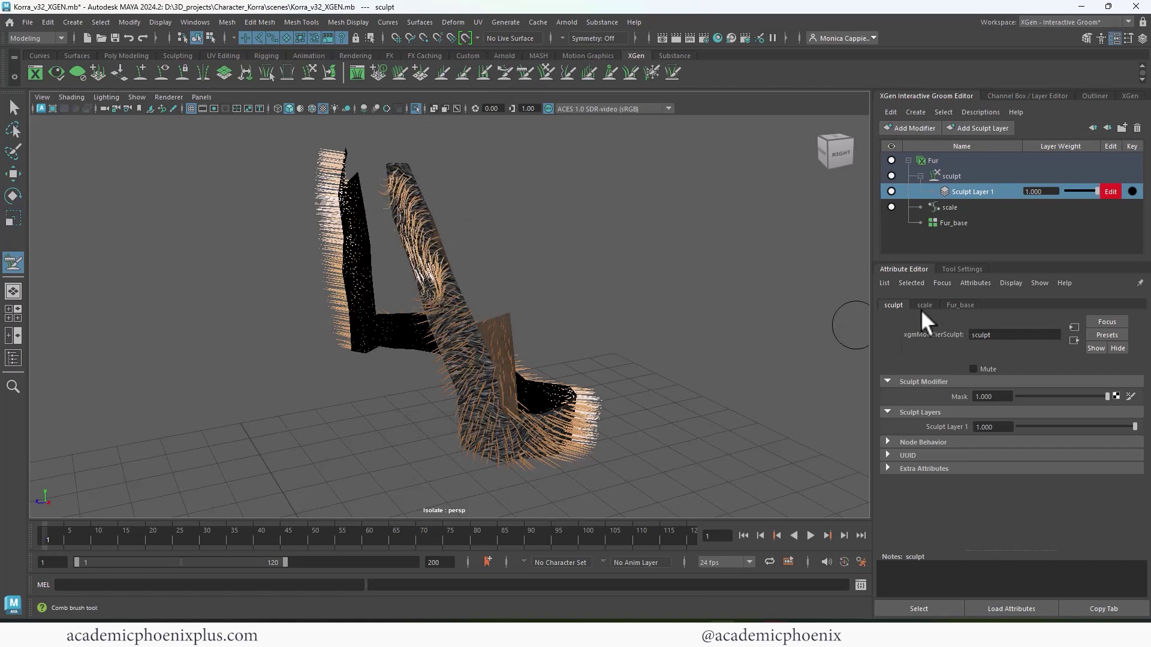
Set the Comb brush size to about 137 and enable Collide with Meshes.
{"action": "left_click", "coordinate": [962, 269]}
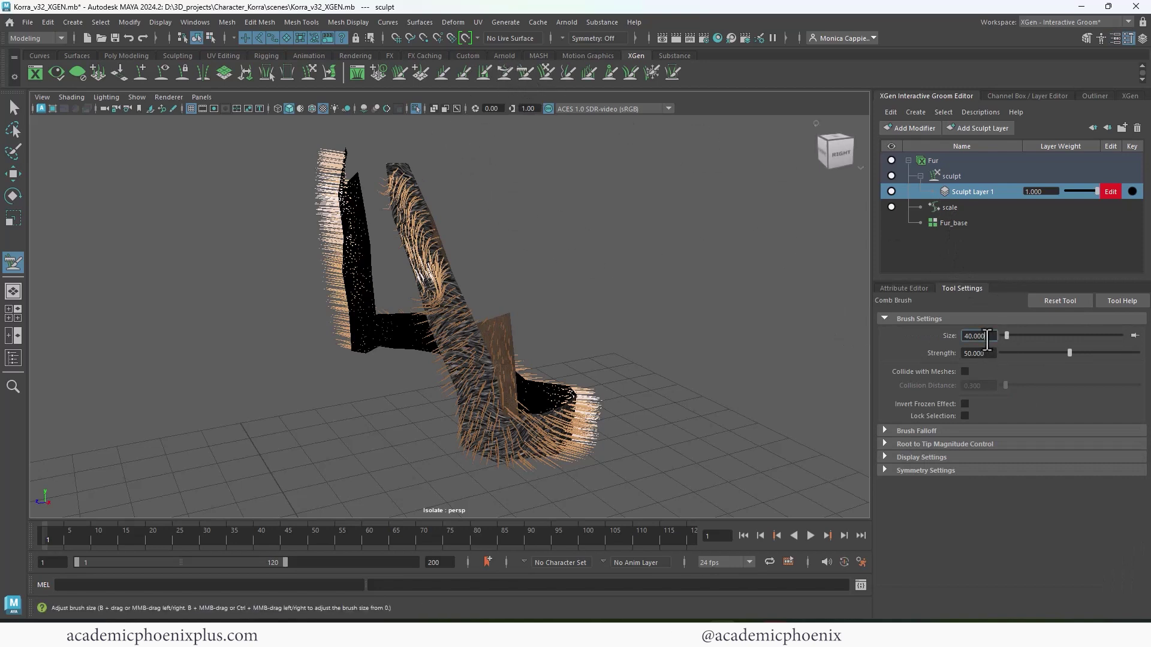
{"action": "double_click", "coordinate": [982, 337]}
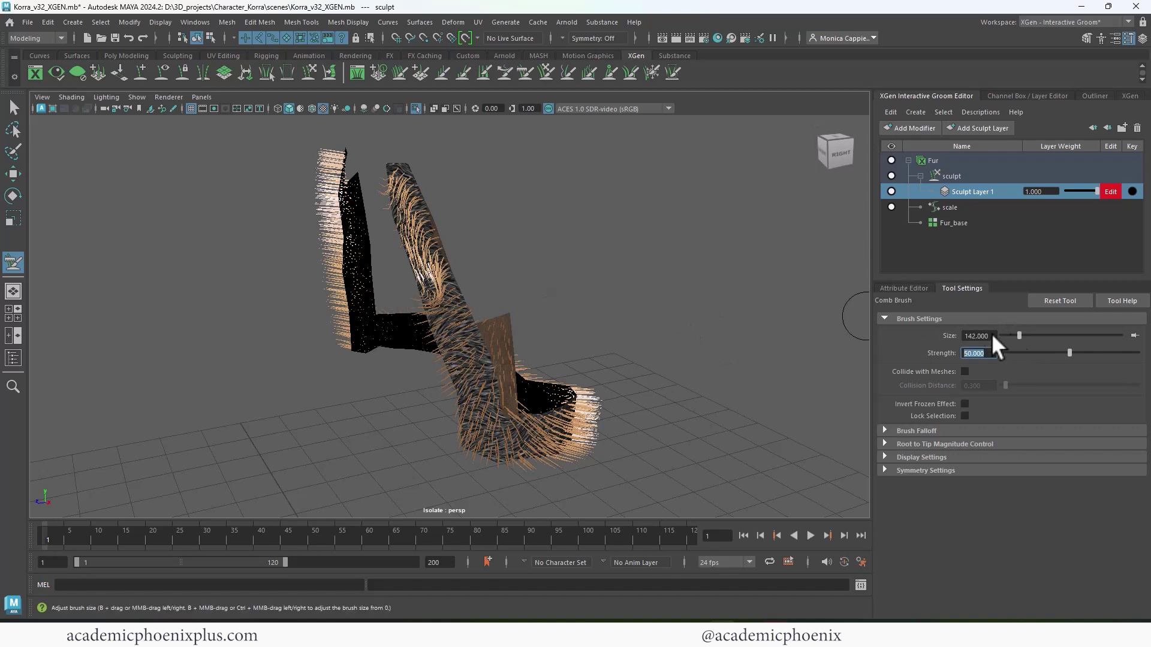
{"action": "left_click", "coordinate": [1017, 335]}
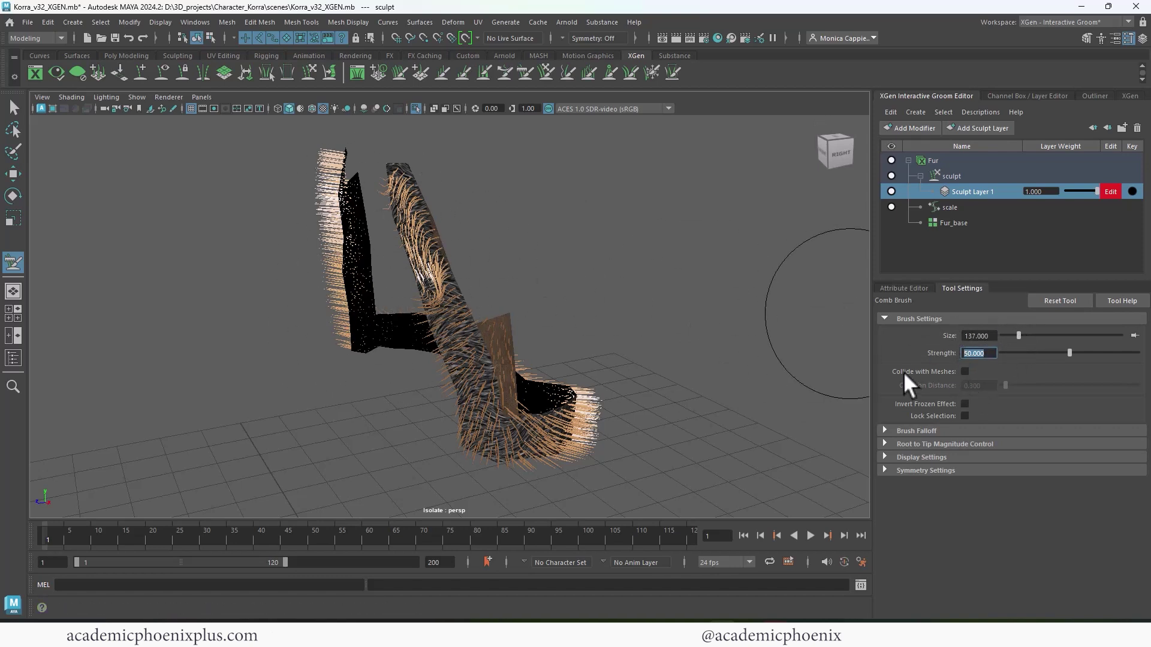
{"action": "left_click", "coordinate": [964, 371]}
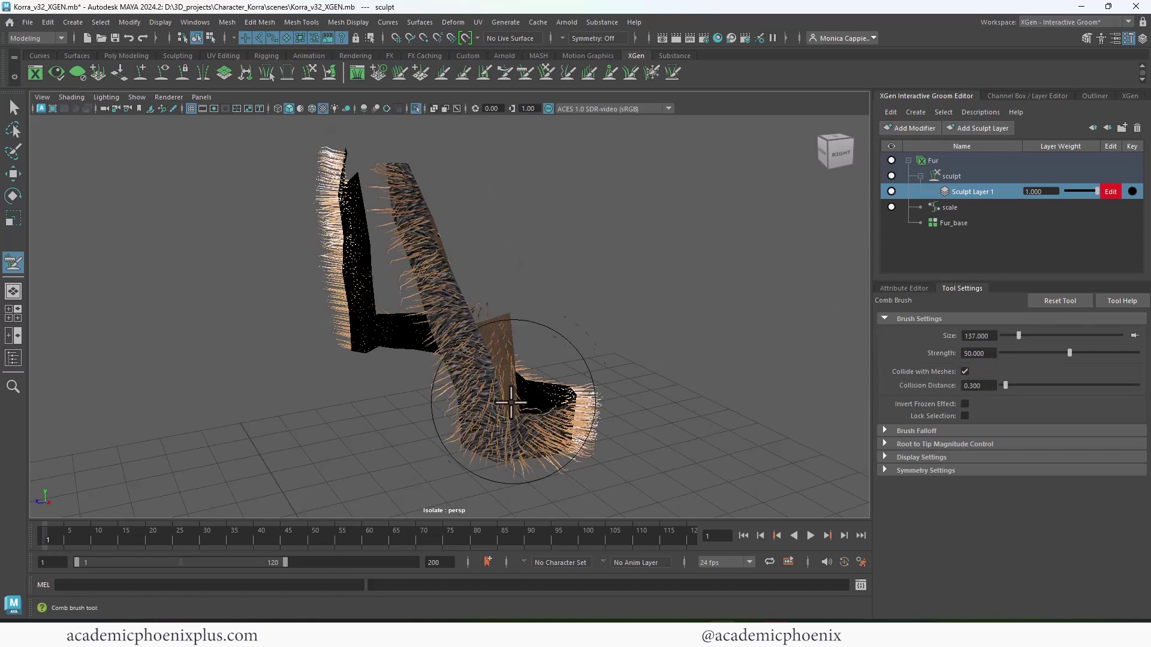
Set the Comb brush's Collision Distance to 0.1 and comb the fur downward along a front strip.
{"action": "mouse_move", "coordinate": [527, 398]}
{"action": "left_mouse_down", "text": "alt"}
{"action": "mouse_move", "coordinate": [801, 257]}
{"action": "mouse_move", "coordinate": [585, 171]}
{"action": "mouse_move", "coordinate": [670, 328]}
{"action": "mouse_move", "coordinate": [665, 414]}
{"action": "left_mouse_up", "text": "alt"}
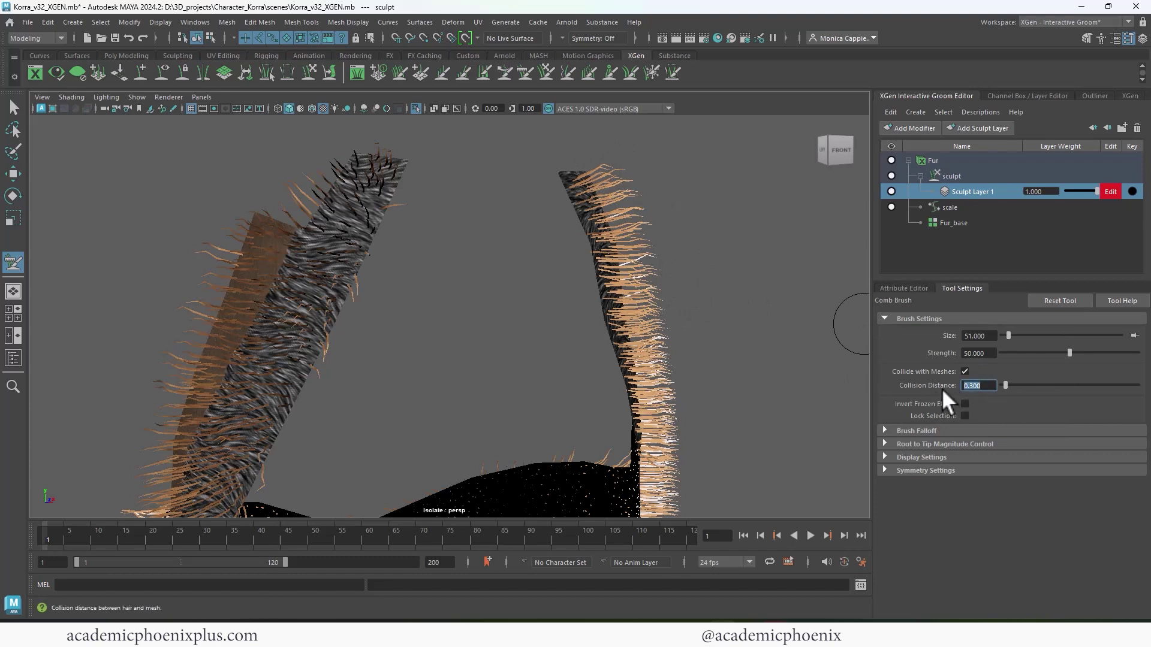
{"action": "type", "text": "0.1"}
{"action": "key", "text": "Return"}
{"action": "left_click_drag", "start_coordinate": [588, 156], "coordinate": [708, 356]}
{"action": "left_click_drag", "start_coordinate": [722, 239], "coordinate": [855, 294], "text": "alt"}
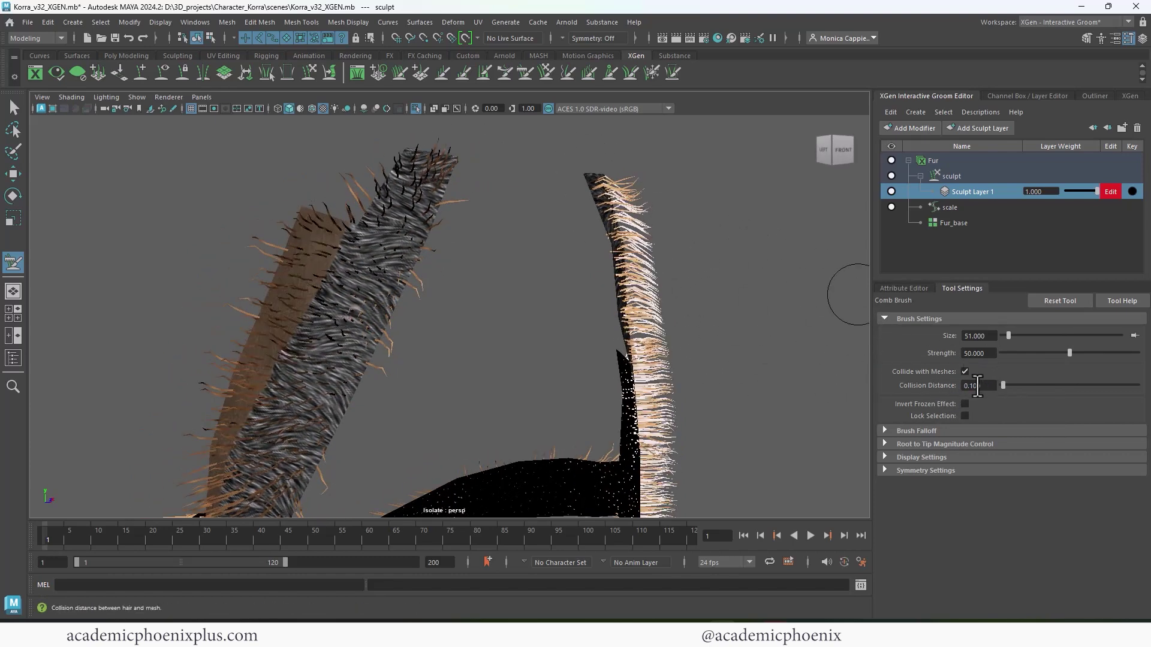
Set the Comb brush's Collision Distance to 0.05 and comb the front strip's fur flat down to the hem.
{"action": "type", "text": ".05"}
{"action": "key", "text": "Return"}
{"action": "mouse_move", "coordinate": [606, 159]}
{"action": "left_mouse_down"}
{"action": "mouse_move", "coordinate": [659, 255]}
{"action": "mouse_move", "coordinate": [678, 336]}
{"action": "left_mouse_up"}
{"action": "left_click_drag", "start_coordinate": [630, 174], "coordinate": [625, 380]}
{"action": "mouse_move", "coordinate": [724, 274]}
{"action": "left_mouse_down", "text": "alt"}
{"action": "mouse_move", "coordinate": [616, 231]}
{"action": "mouse_move", "coordinate": [591, 246]}
{"action": "left_mouse_up", "text": "alt"}
{"action": "mouse_move", "coordinate": [437, 236]}
{"action": "left_mouse_down"}
{"action": "mouse_move", "coordinate": [558, 414]}
{"action": "mouse_move", "coordinate": [528, 420]}
{"action": "left_mouse_up"}
{"action": "middle_click_drag", "start_coordinate": [624, 431], "coordinate": [800, 307], "text": "alt"}
Enlarge the Comb brush to a size of about 132 and comb the fur along the skirt trim's back hem.
{"action": "left_click", "coordinate": [1017, 335]}
{"action": "mouse_move", "coordinate": [473, 211]}
{"action": "left_mouse_down"}
{"action": "mouse_move", "coordinate": [586, 440]}
{"action": "mouse_move", "coordinate": [644, 370]}
{"action": "mouse_move", "coordinate": [606, 360]}
{"action": "mouse_move", "coordinate": [327, 414]}
{"action": "mouse_move", "coordinate": [371, 421]}
{"action": "mouse_move", "coordinate": [316, 424]}
{"action": "mouse_move", "coordinate": [304, 356]}
{"action": "mouse_move", "coordinate": [334, 206]}
{"action": "left_mouse_up"}
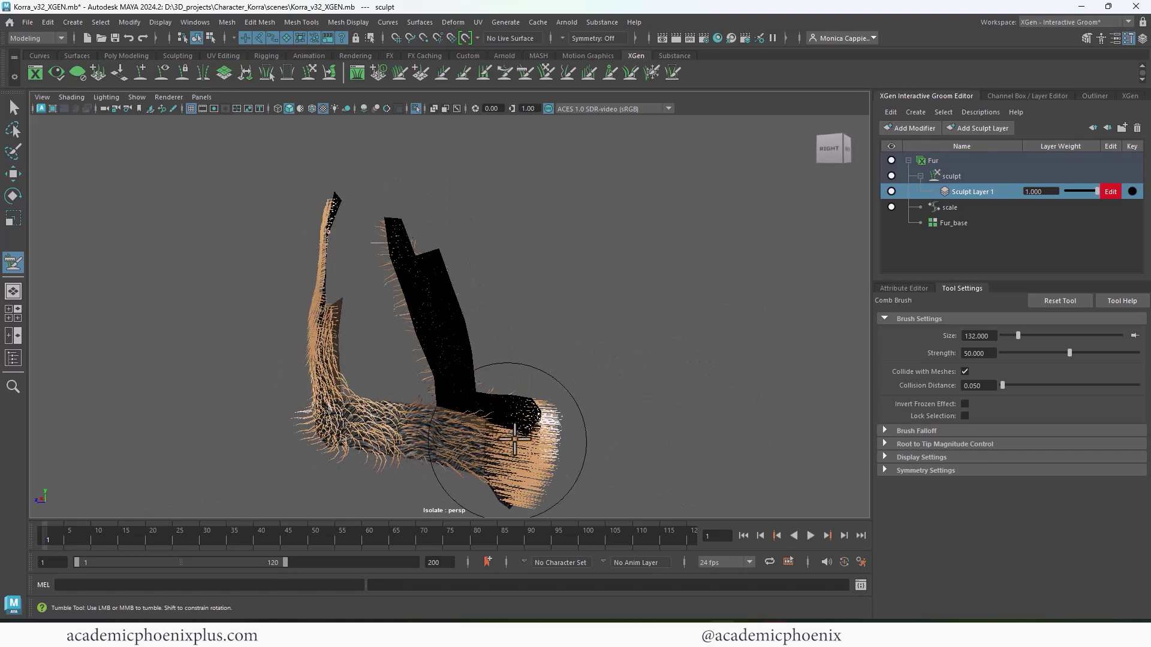
{"action": "left_click_drag", "start_coordinate": [570, 450], "coordinate": [552, 372], "text": "alt"}
{"action": "middle_click_drag", "start_coordinate": [552, 373], "coordinate": [387, 354], "text": "alt"}
{"action": "mouse_move", "coordinate": [386, 354]}
{"action": "left_mouse_down"}
{"action": "mouse_move", "coordinate": [355, 355]}
{"action": "mouse_move", "coordinate": [540, 413]}
{"action": "mouse_move", "coordinate": [623, 394]}
{"action": "mouse_move", "coordinate": [535, 394]}
{"action": "mouse_move", "coordinate": [669, 347]}
{"action": "mouse_move", "coordinate": [585, 383]}
{"action": "mouse_move", "coordinate": [603, 358]}
{"action": "mouse_move", "coordinate": [473, 406]}
{"action": "mouse_move", "coordinate": [344, 364]}
{"action": "left_mouse_up"}
{"action": "left_click_drag", "start_coordinate": [570, 404], "coordinate": [655, 416], "text": "alt"}
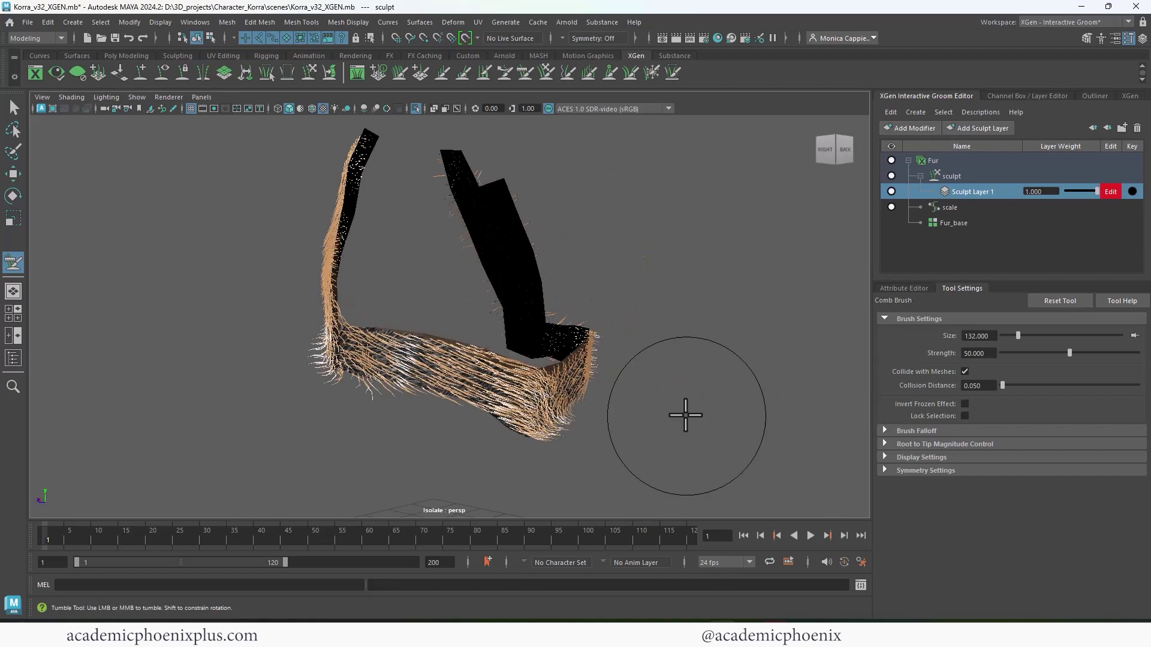
Comb the fur on the opposite front strip and the remaining trim sections so it lies flat around the skirt.
{"action": "mouse_move", "coordinate": [360, 380]}
{"action": "left_mouse_down", "text": "alt"}
{"action": "mouse_move", "coordinate": [439, 381]}
{"action": "mouse_move", "coordinate": [479, 360]}
{"action": "left_mouse_up", "text": "alt"}
{"action": "middle_click_drag", "start_coordinate": [480, 360], "coordinate": [519, 352], "text": "alt"}
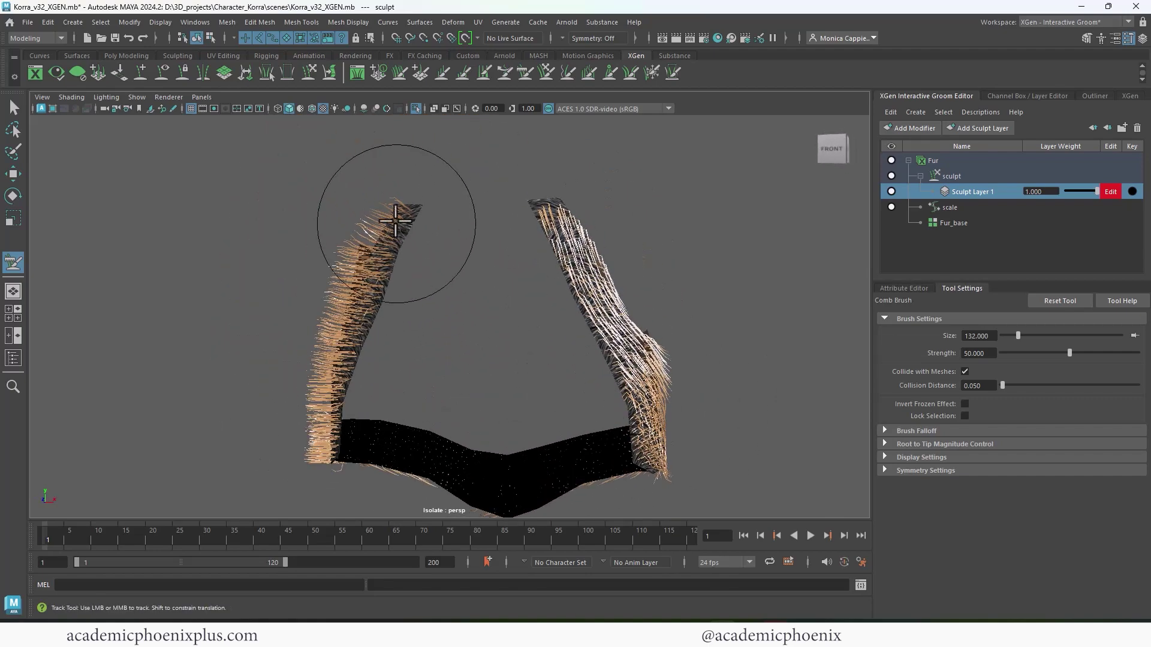
{"action": "left_click_drag", "start_coordinate": [295, 390], "coordinate": [589, 376], "text": "alt"}
{"action": "left_click_drag", "start_coordinate": [527, 461], "coordinate": [465, 279], "text": "alt"}
{"action": "left_click_drag", "start_coordinate": [431, 339], "coordinate": [563, 254], "text": "alt"}
{"action": "left_click_drag", "start_coordinate": [448, 346], "coordinate": [372, 360], "text": "alt"}
{"action": "left_click_drag", "start_coordinate": [707, 339], "coordinate": [301, 390], "text": "alt"}
{"action": "mouse_move", "coordinate": [380, 423]}
{"action": "left_mouse_down", "text": "alt"}
{"action": "mouse_move", "coordinate": [526, 402]}
{"action": "mouse_move", "coordinate": [450, 411]}
{"action": "mouse_move", "coordinate": [496, 411]}
{"action": "left_mouse_up", "text": "alt"}
{"action": "mouse_move", "coordinate": [615, 372]}
{"action": "left_mouse_down", "text": "alt"}
{"action": "mouse_move", "coordinate": [576, 366]}
{"action": "mouse_move", "coordinate": [594, 359]}
{"action": "mouse_move", "coordinate": [663, 264]}
{"action": "left_mouse_up", "text": "alt"}
{"action": "mouse_move", "coordinate": [639, 131]}
{"action": "left_mouse_down"}
{"action": "mouse_move", "coordinate": [665, 175]}
{"action": "mouse_move", "coordinate": [619, 422]}
{"action": "mouse_move", "coordinate": [685, 408]}
{"action": "mouse_move", "coordinate": [664, 273]}
{"action": "mouse_move", "coordinate": [683, 280]}
{"action": "mouse_move", "coordinate": [683, 270]}
{"action": "mouse_move", "coordinate": [655, 262]}
{"action": "left_mouse_up"}
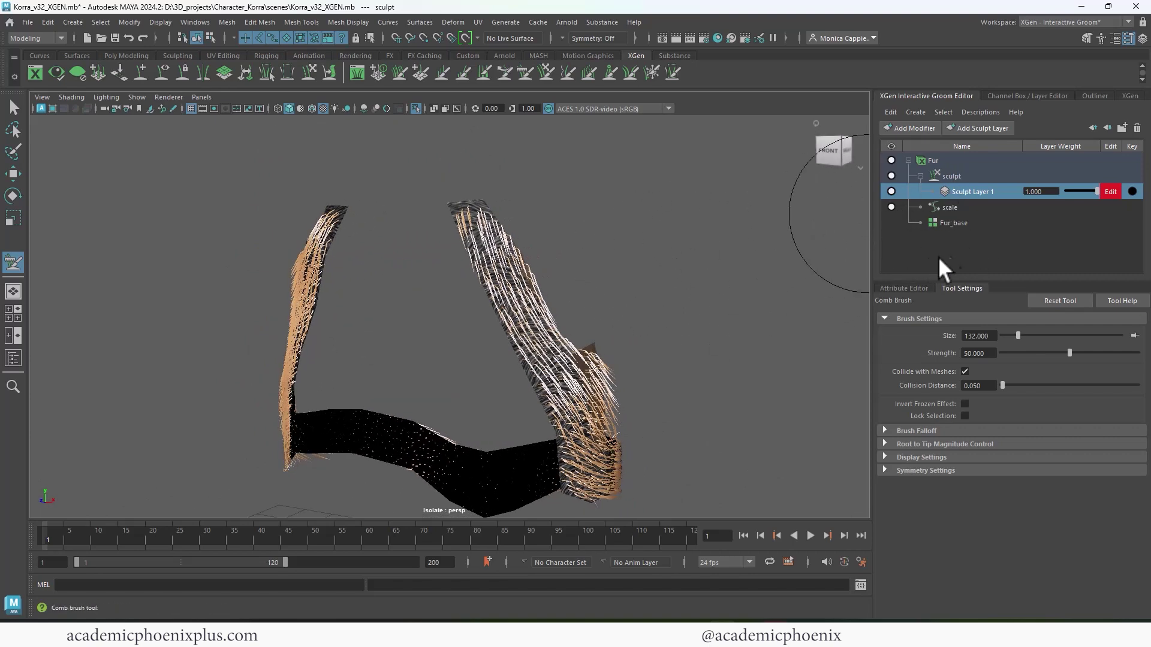
Render the combed fur on the character in the Arnold RenderView.
{"action": "left_click", "coordinate": [675, 39]}
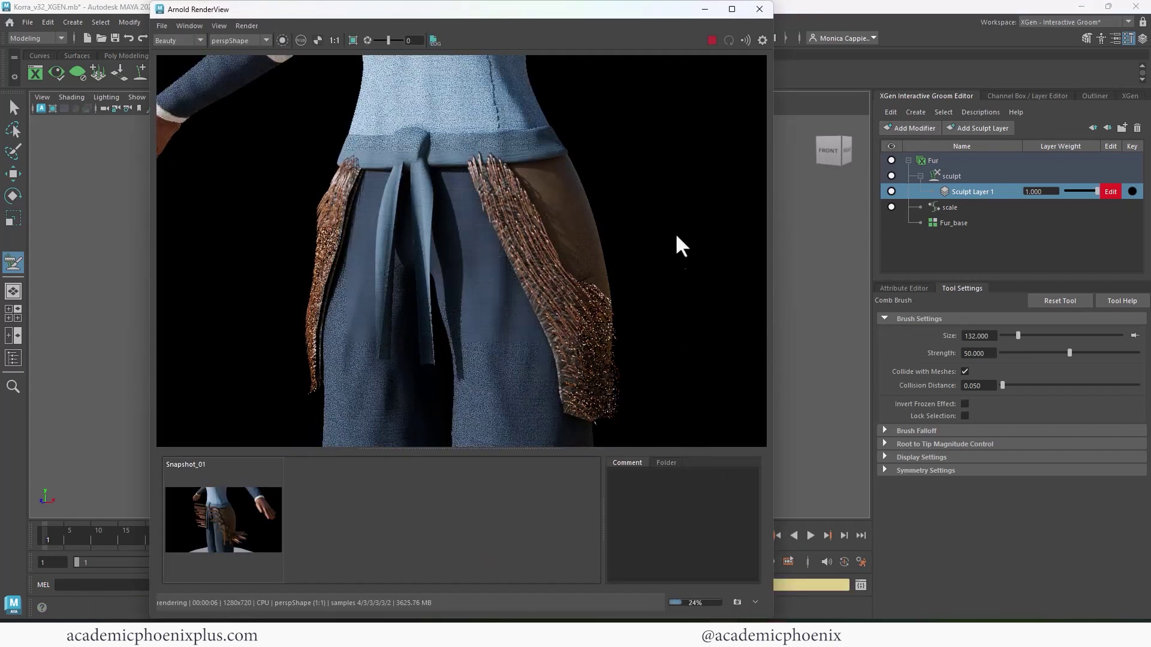
Stop the running render, store a snapshot of the combed fur and minimize the Arnold RenderView.
{"action": "left_click", "coordinate": [712, 40]}
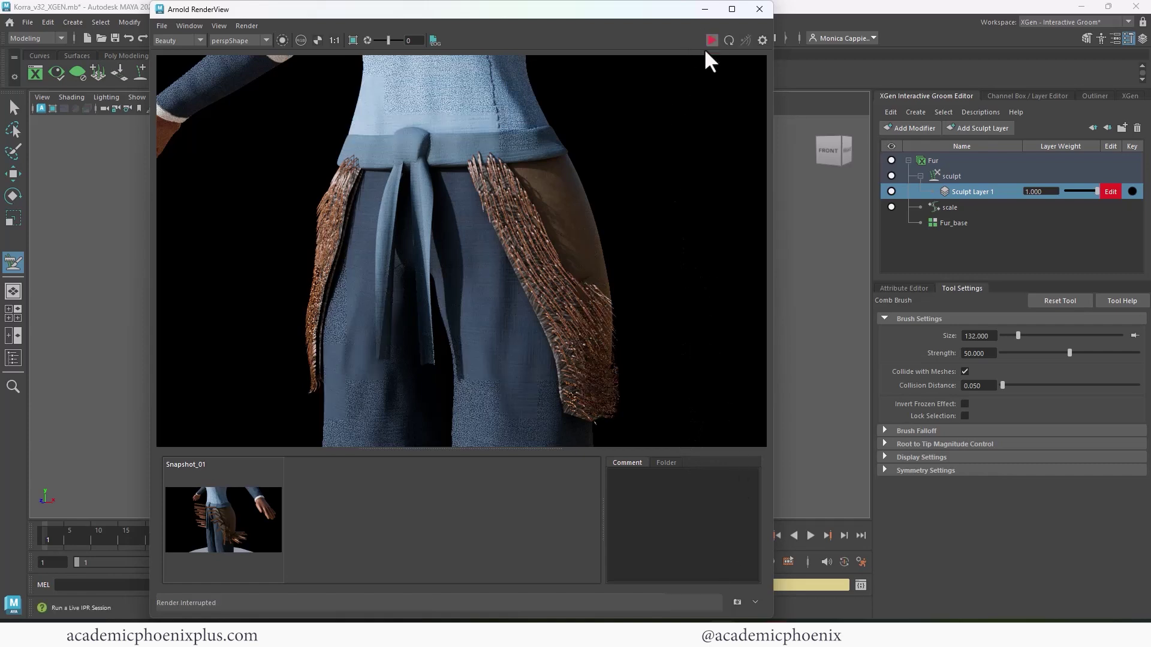
{"action": "left_click", "coordinate": [738, 602]}
{"action": "left_click", "coordinate": [705, 10]}
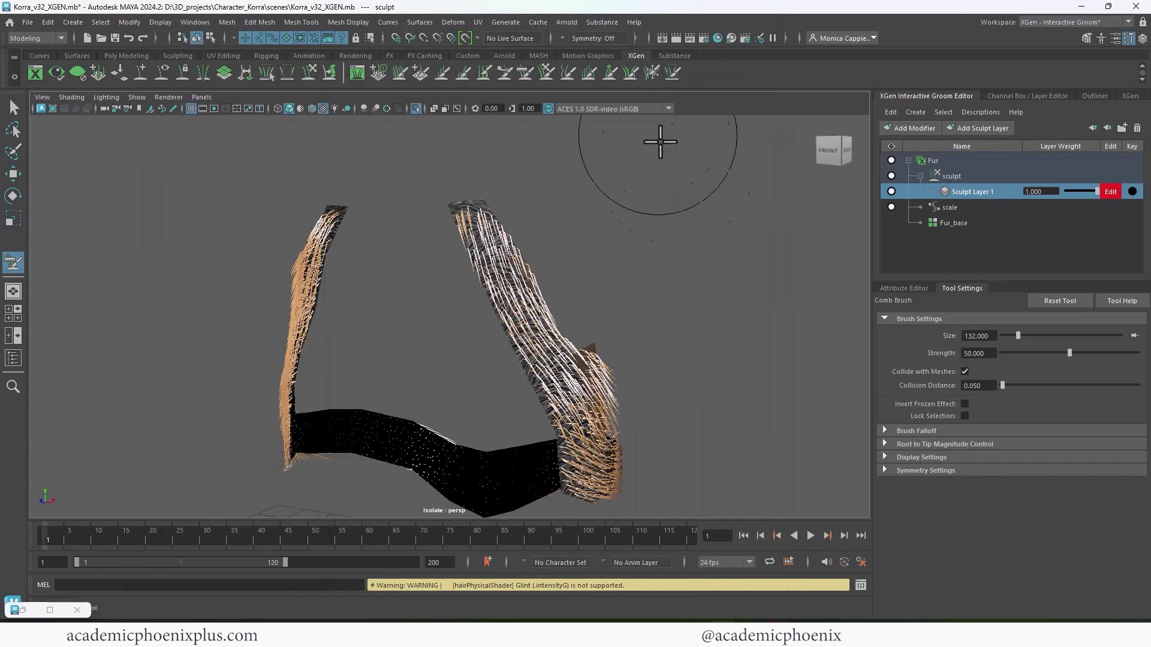
Add a Noise modifier to the fur and reduce its Magnitude to about 0.741.
{"action": "left_click", "coordinate": [912, 128]}
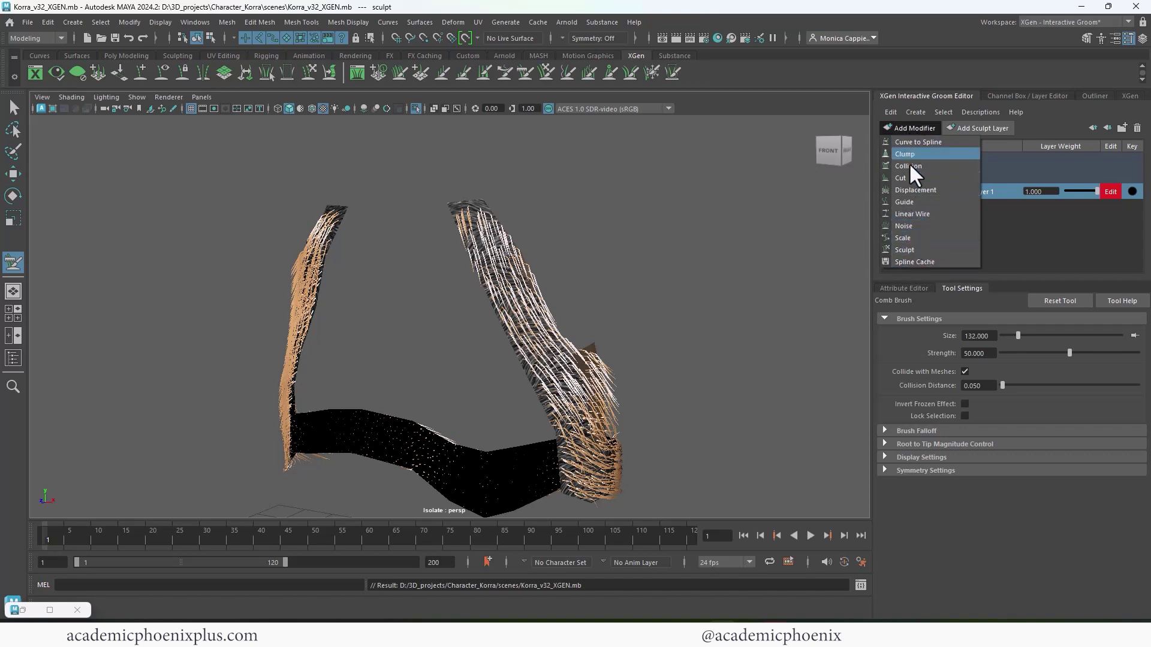
{"action": "left_click", "coordinate": [918, 237]}
{"action": "left_click", "coordinate": [951, 175]}
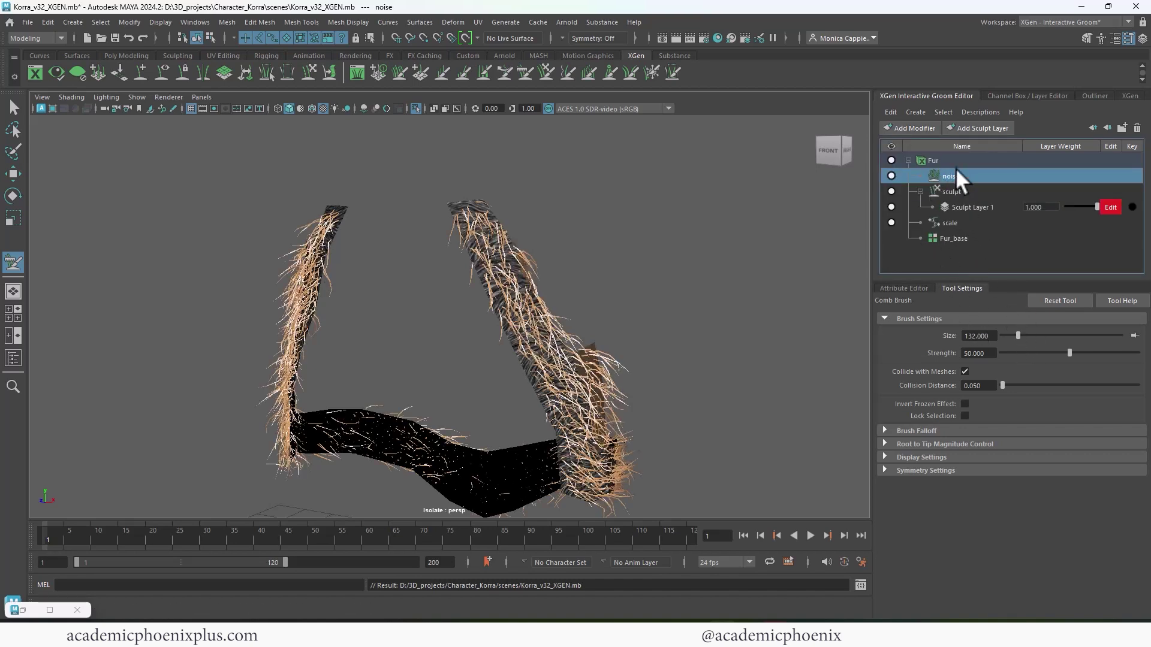
{"action": "left_click", "coordinate": [904, 288]}
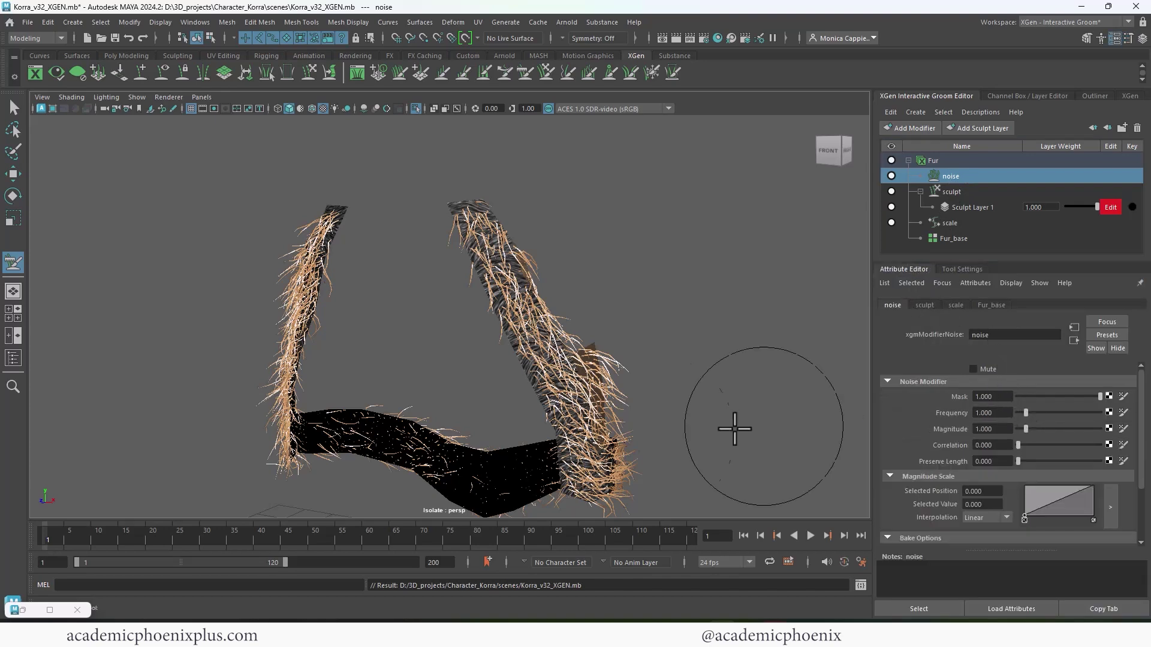
{"action": "mouse_move", "coordinate": [1025, 429]}
{"action": "left_mouse_down"}
{"action": "mouse_move", "coordinate": [1074, 424]}
{"action": "mouse_move", "coordinate": [1022, 430]}
{"action": "left_mouse_up"}
{"action": "right_click_drag", "start_coordinate": [690, 252], "coordinate": [694, 244], "text": "alt"}
{"action": "left_click_drag", "start_coordinate": [693, 244], "coordinate": [709, 265], "text": "alt"}
{"action": "right_click_drag", "start_coordinate": [709, 264], "coordinate": [726, 234], "text": "alt"}
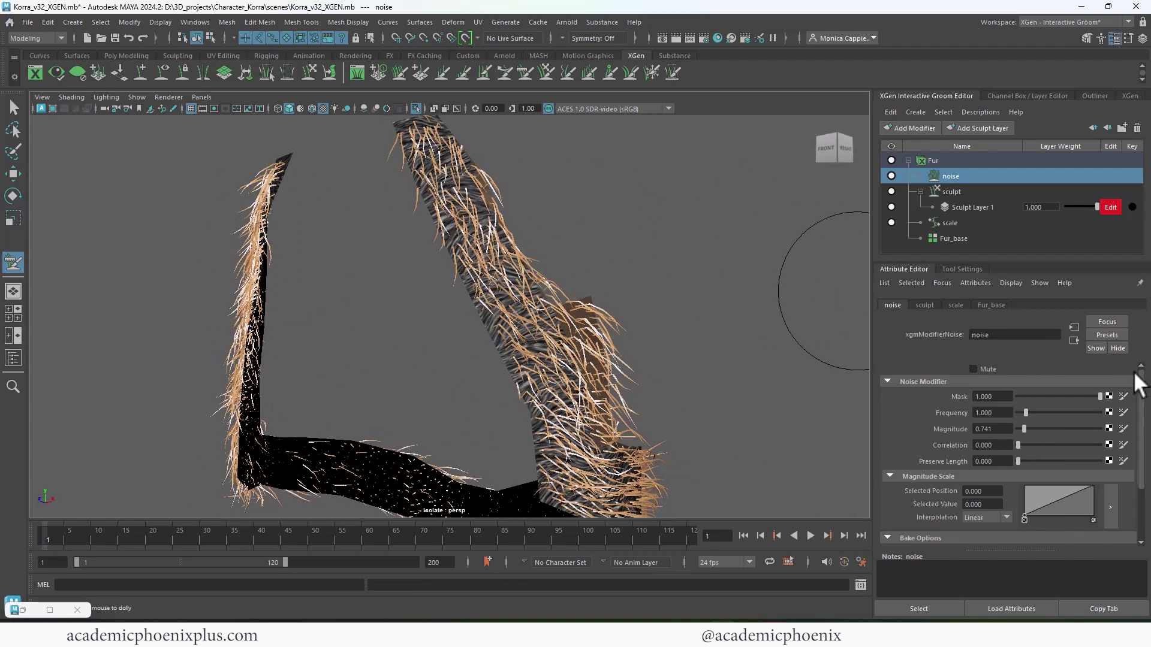
Set the CV Count of the Fur_base node to 8 and rebuild the fur splines.
{"action": "left_click", "coordinate": [951, 161]}
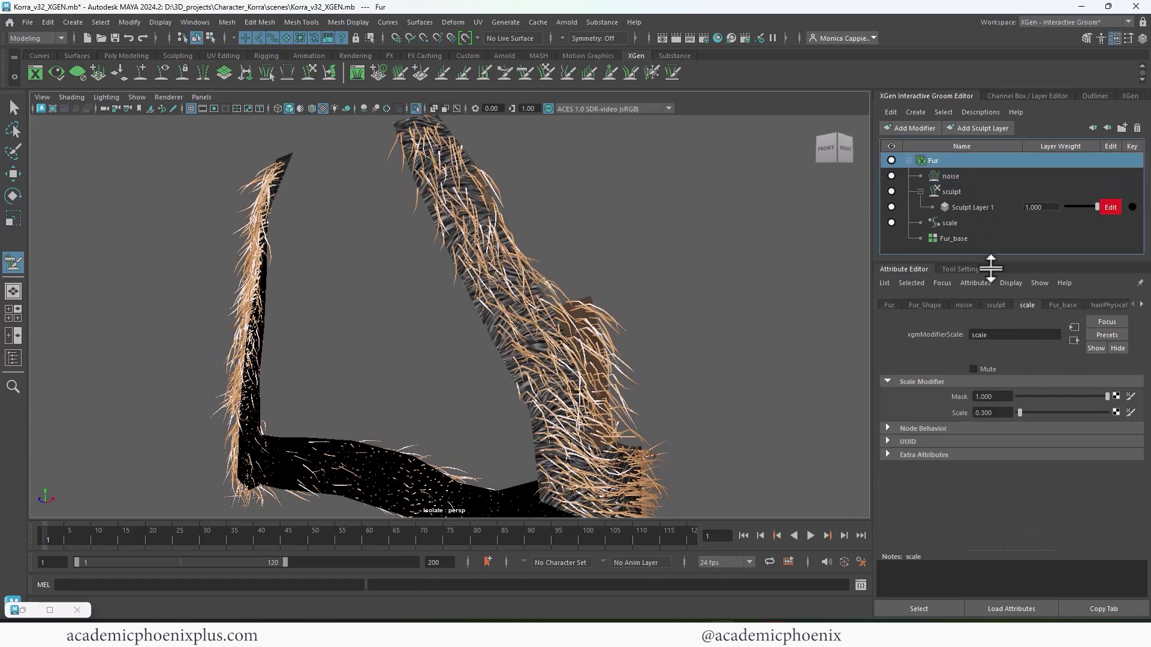
{"action": "left_click", "coordinate": [925, 305]}
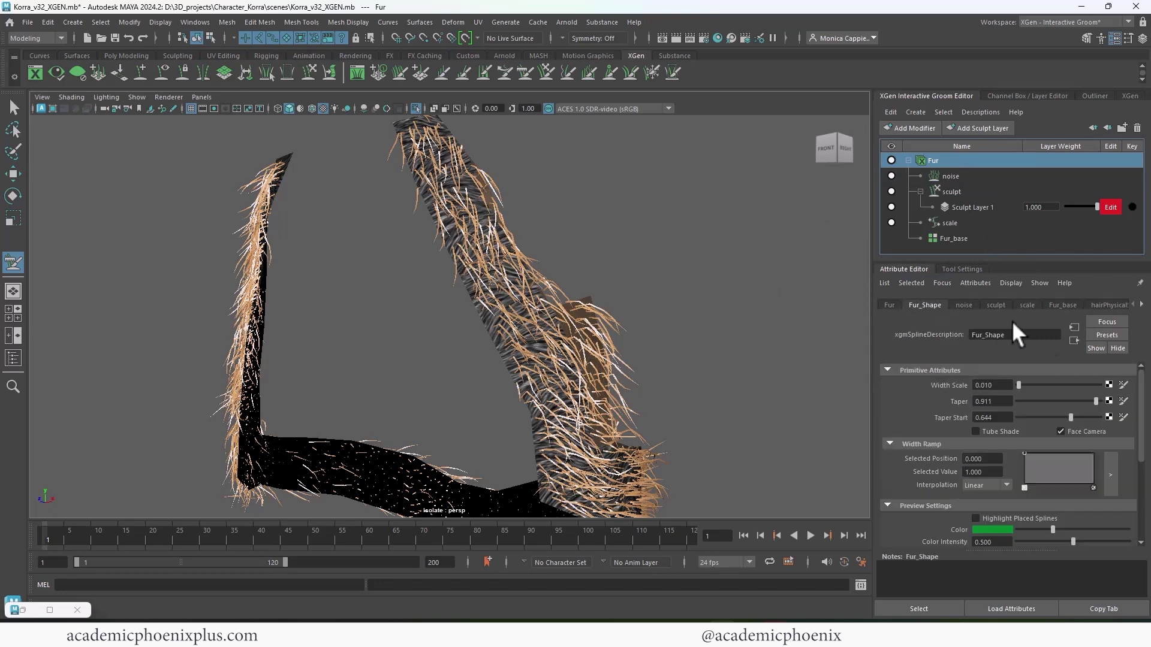
{"action": "left_click_drag", "start_coordinate": [1141, 383], "coordinate": [1138, 464]}
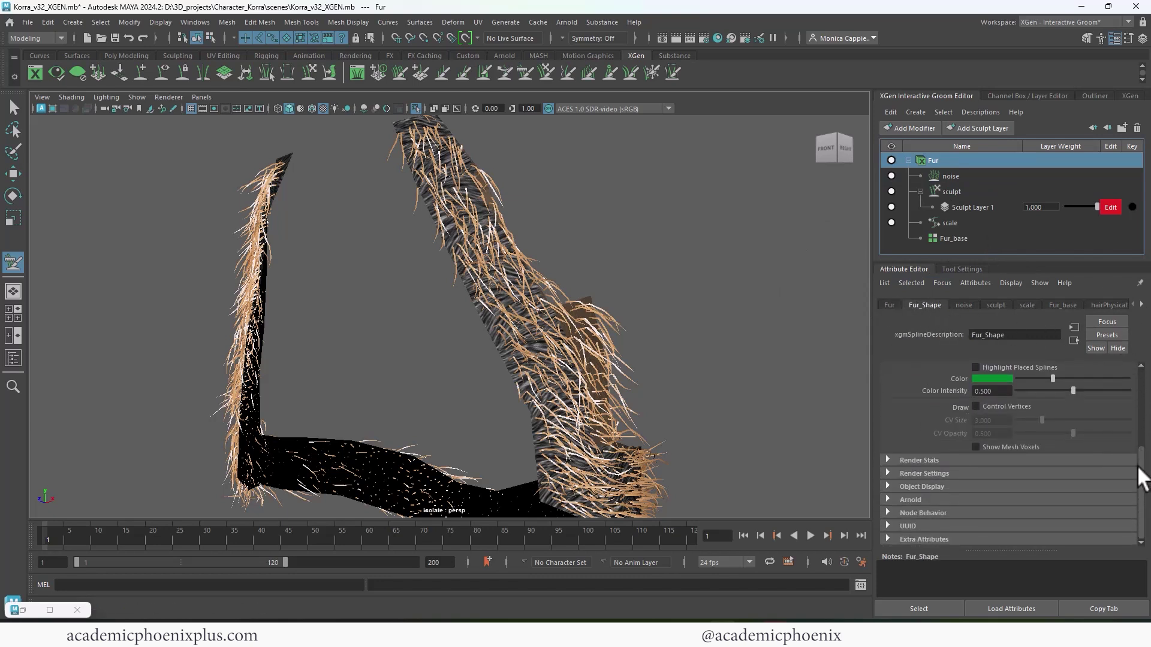
{"action": "left_click", "coordinate": [1063, 306]}
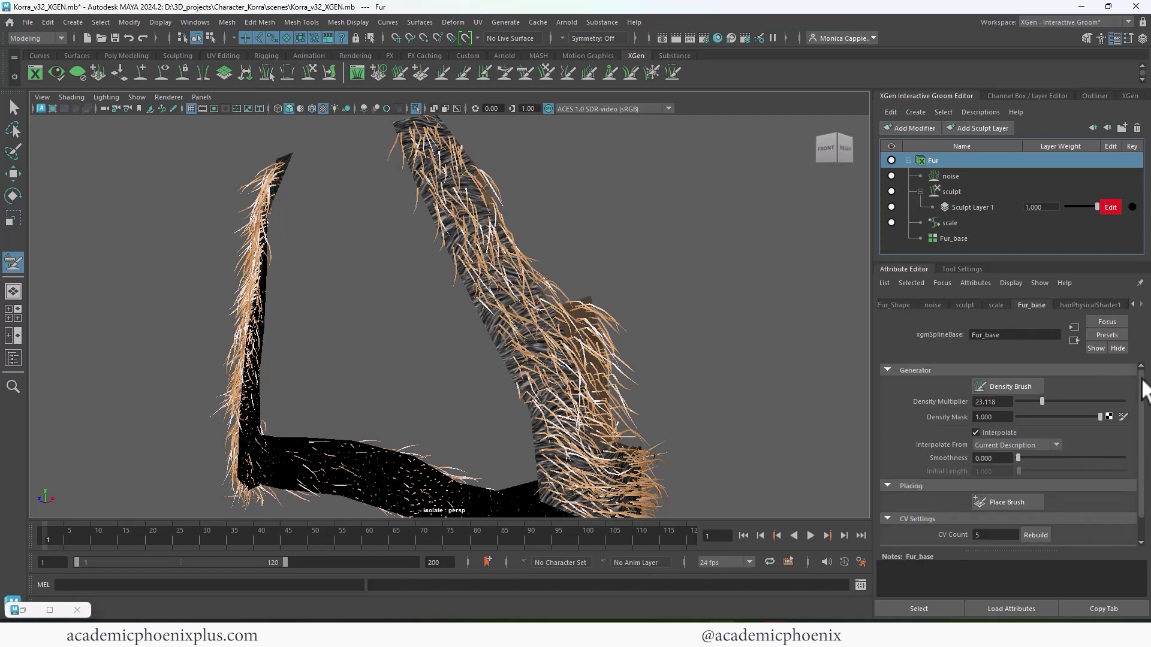
{"action": "left_click_drag", "start_coordinate": [1142, 384], "coordinate": [1138, 415]}
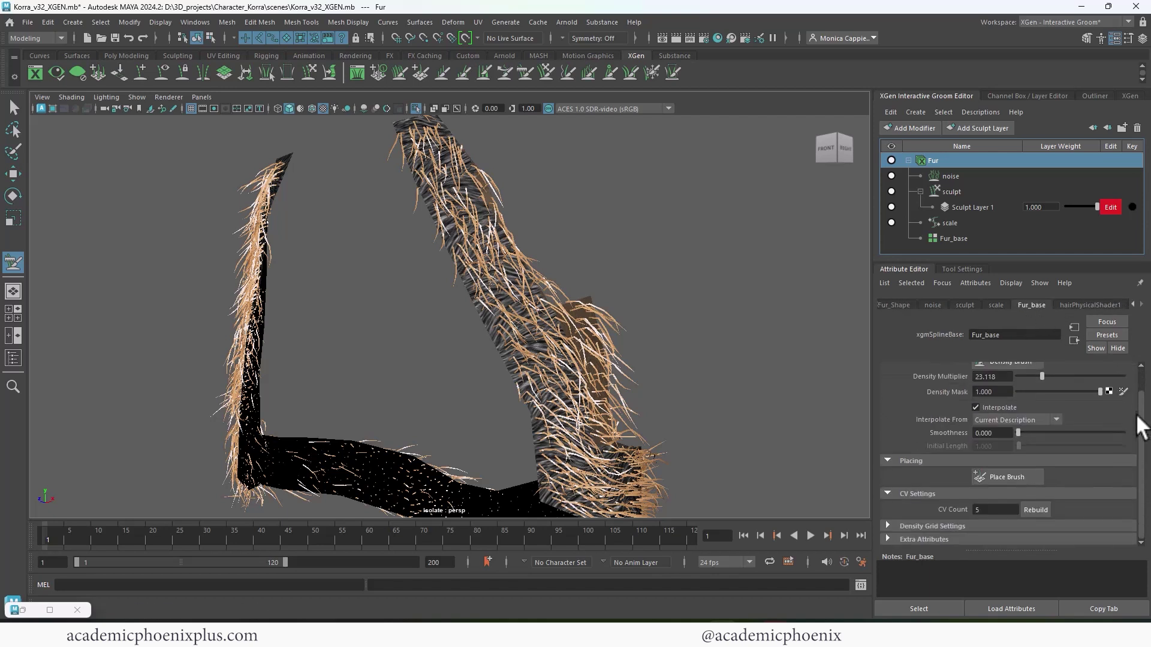
{"action": "left_click", "coordinate": [992, 510]}
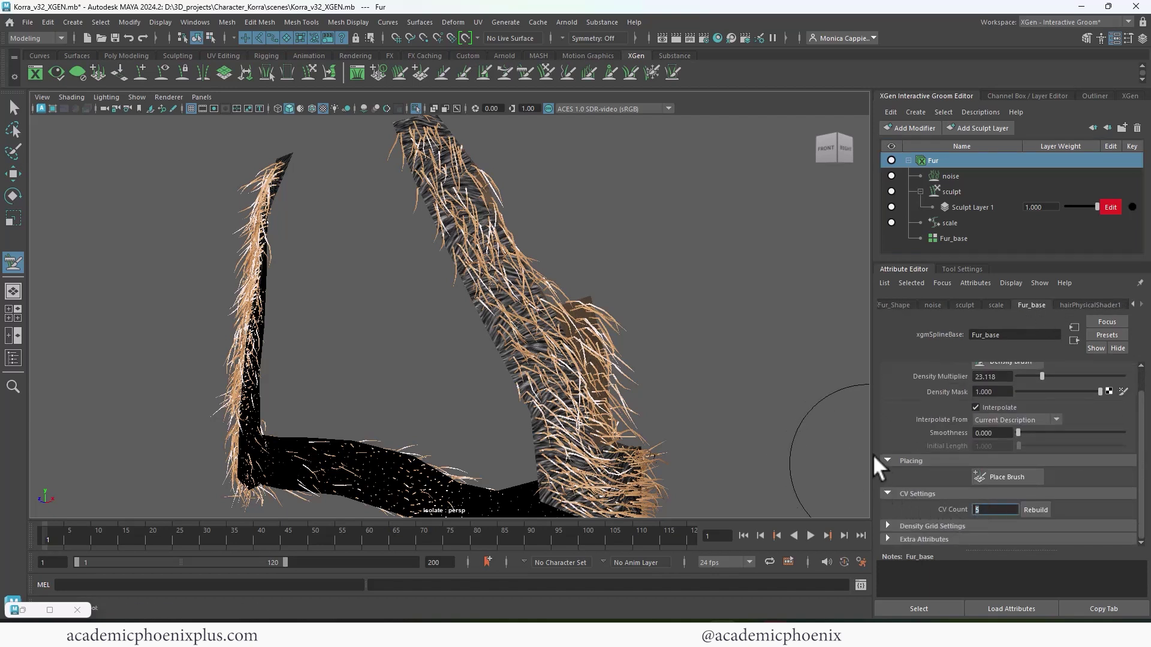
{"action": "type", "text": "8"}
{"action": "left_click", "coordinate": [1036, 509]}
{"action": "mouse_move", "coordinate": [675, 283]}
{"action": "left_mouse_down", "text": "alt"}
{"action": "mouse_move", "coordinate": [717, 288]}
{"action": "mouse_move", "coordinate": [650, 285]}
{"action": "mouse_move", "coordinate": [689, 282]}
{"action": "left_mouse_up", "text": "alt"}
Set the noise modifier's Frequency to about 3.556 and its Correlation to about 25.185.
{"action": "left_click", "coordinate": [959, 176]}
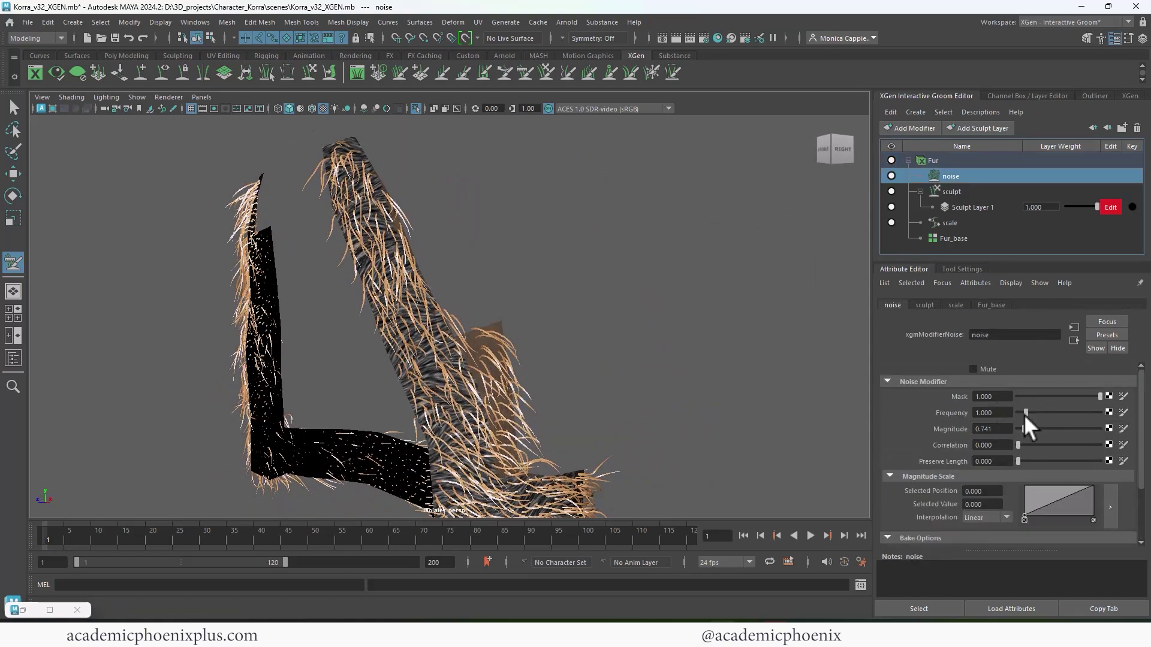
{"action": "left_click_drag", "start_coordinate": [1023, 426], "coordinate": [1043, 412]}
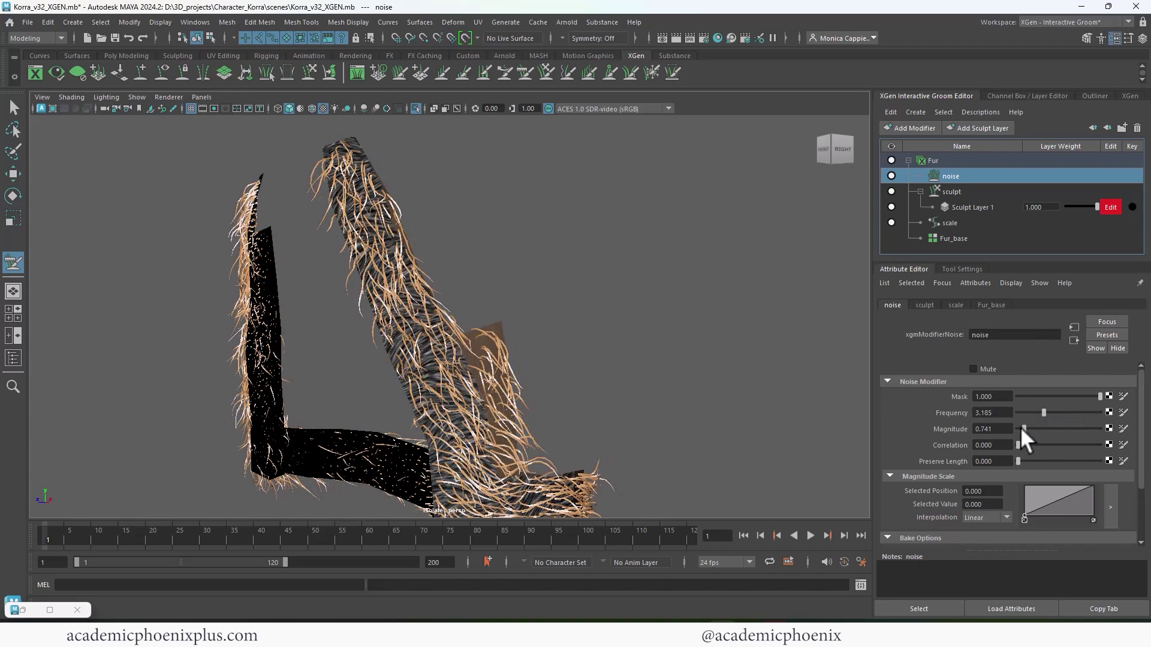
{"action": "left_click_drag", "start_coordinate": [1018, 445], "coordinate": [1038, 445]}
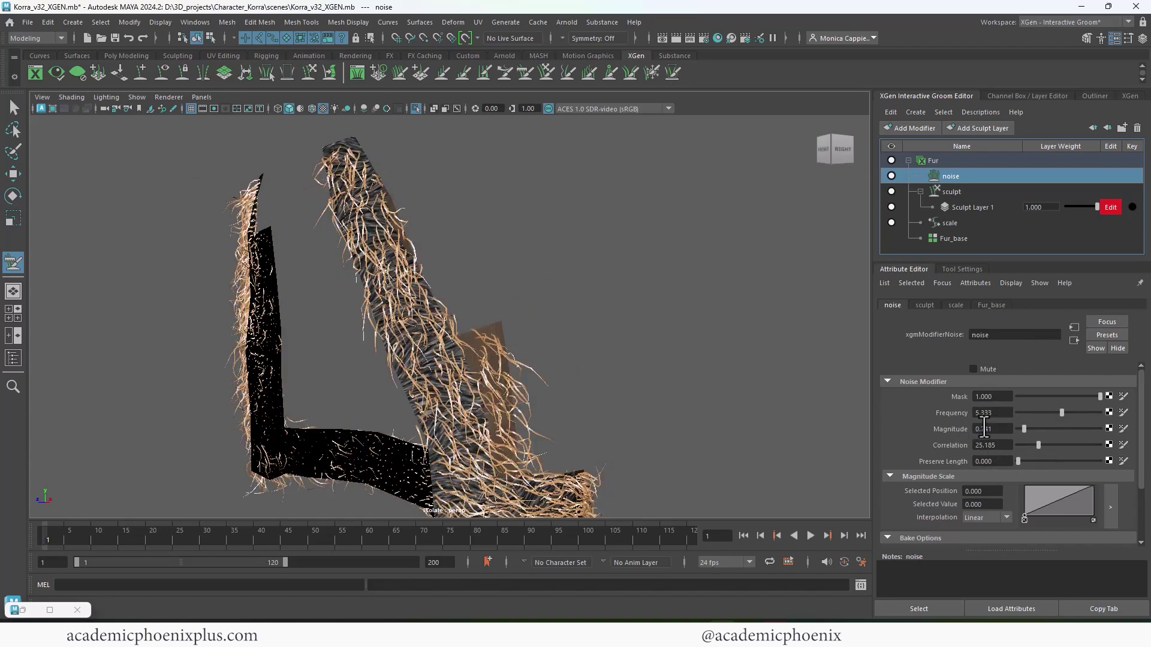
{"action": "left_click_drag", "start_coordinate": [1059, 408], "coordinate": [1045, 412]}
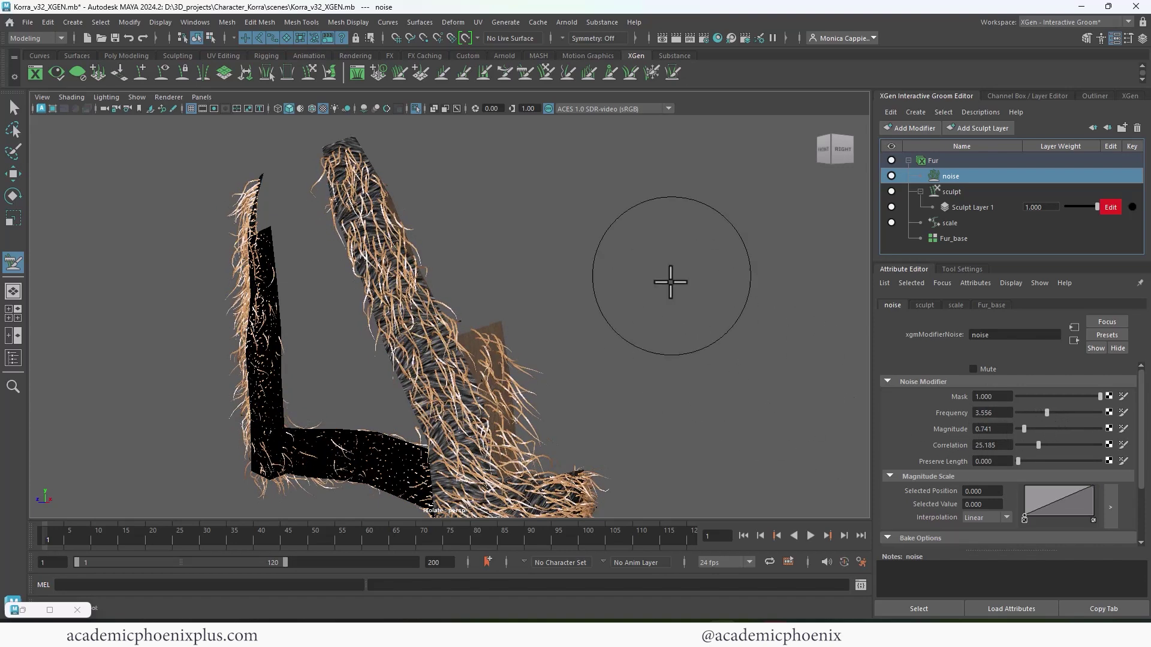
{"action": "left_click_drag", "start_coordinate": [689, 250], "coordinate": [864, 244], "text": "alt"}
Add a Clump modifier with a Clump Scale start value of 0.6, Clump Variance about -0.559, Preserve Length about 37.795 and Randomness about 0.301.
{"action": "left_click", "coordinate": [916, 130]}
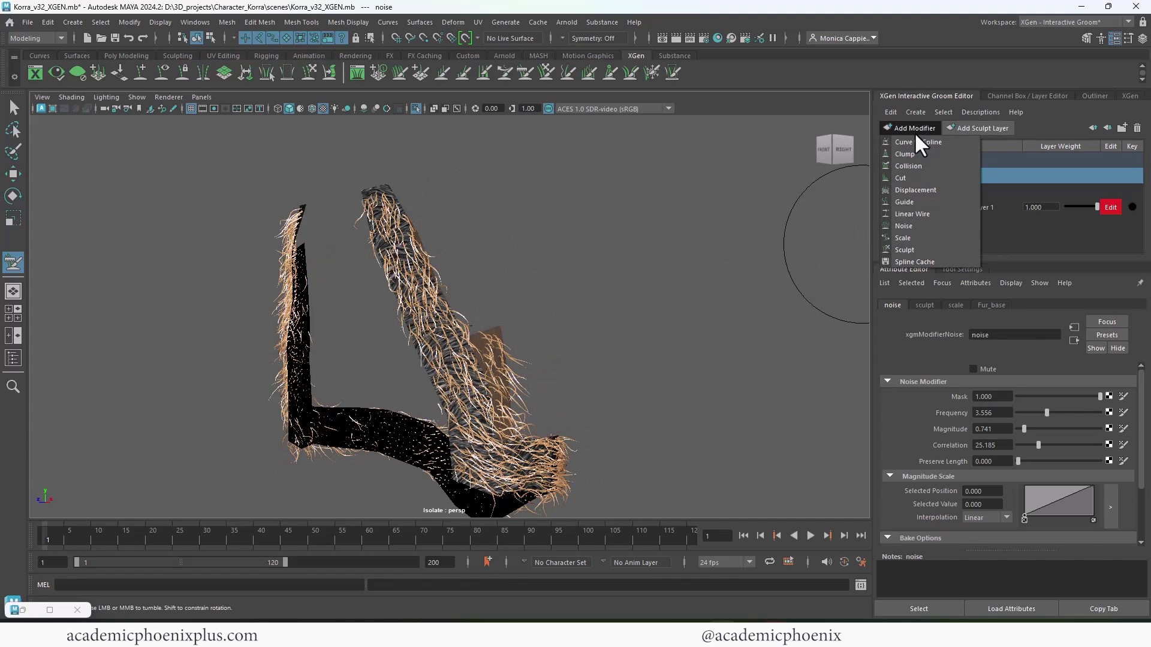
{"action": "left_click", "coordinate": [909, 154]}
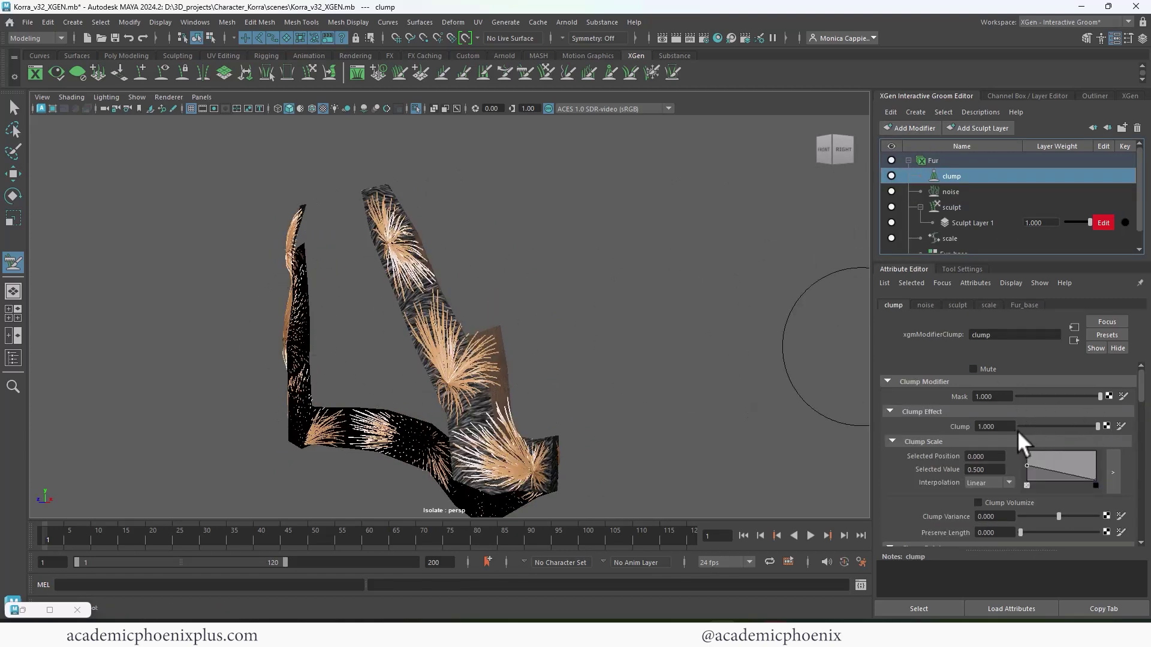
{"action": "mouse_move", "coordinate": [1027, 464]}
{"action": "left_mouse_down"}
{"action": "mouse_move", "coordinate": [1084, 453]}
{"action": "mouse_move", "coordinate": [1028, 454]}
{"action": "mouse_move", "coordinate": [1063, 466]}
{"action": "mouse_move", "coordinate": [1048, 464]}
{"action": "left_mouse_up"}
{"action": "scroll", "coordinate": [1073, 413], "scroll_direction": "down", "scroll_amount": 3}
{"action": "left_click_drag", "start_coordinate": [1016, 500], "coordinate": [1113, 498]}
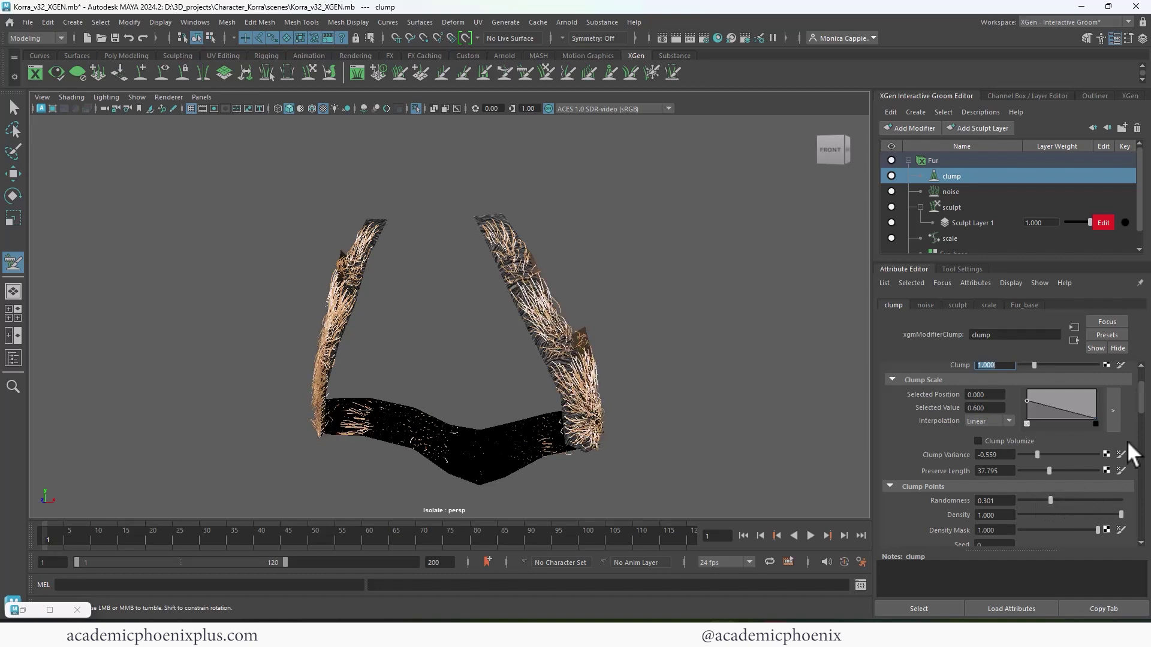
Set the Density of the clump modifier's Clump Points to 15.
{"action": "left_click_drag", "start_coordinate": [1142, 378], "coordinate": [1141, 413]}
{"action": "left_click_drag", "start_coordinate": [1007, 422], "coordinate": [943, 427]}
{"action": "key", "text": "Return"}
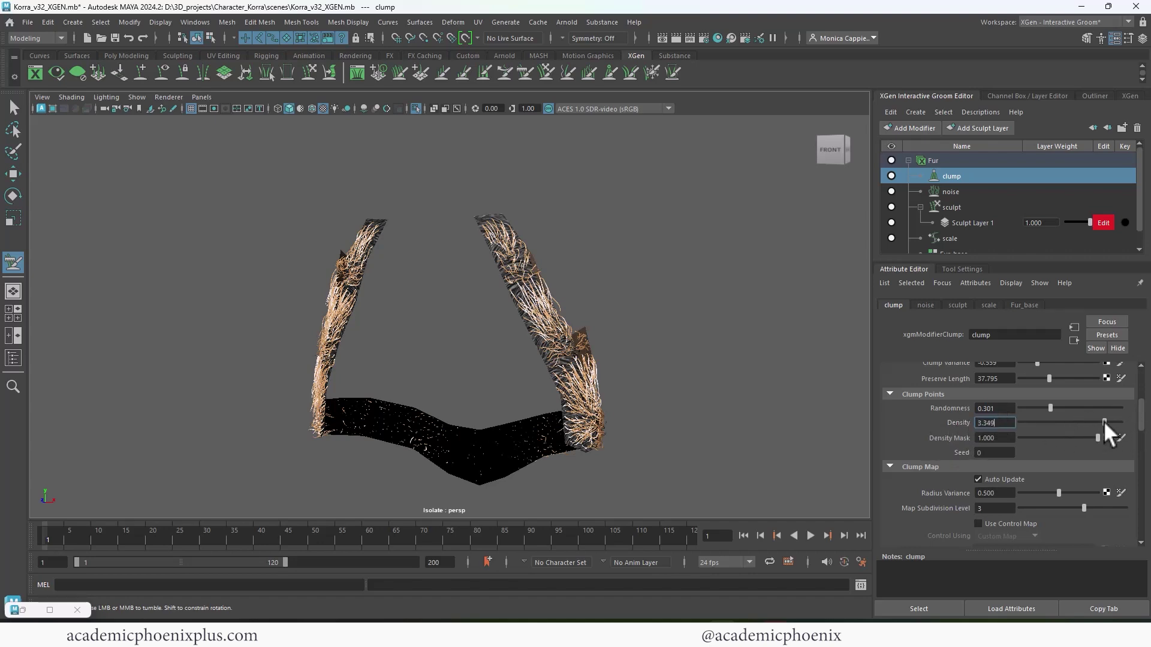
{"action": "left_click_drag", "start_coordinate": [1113, 420], "coordinate": [1121, 423]}
{"action": "left_click_drag", "start_coordinate": [848, 398], "coordinate": [864, 372], "text": "alt"}
{"action": "double_click", "coordinate": [992, 422]}
{"action": "type", "text": "15"}
{"action": "key", "text": "Return"}
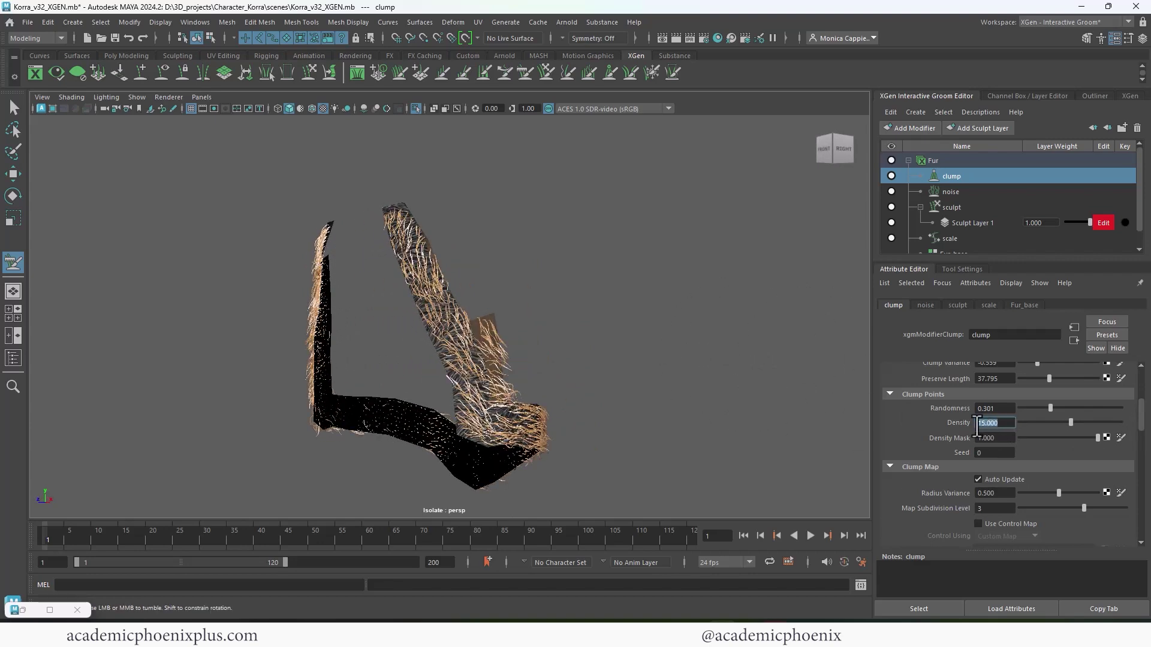
{"action": "left_click_drag", "start_coordinate": [760, 359], "coordinate": [771, 334], "text": "alt"}
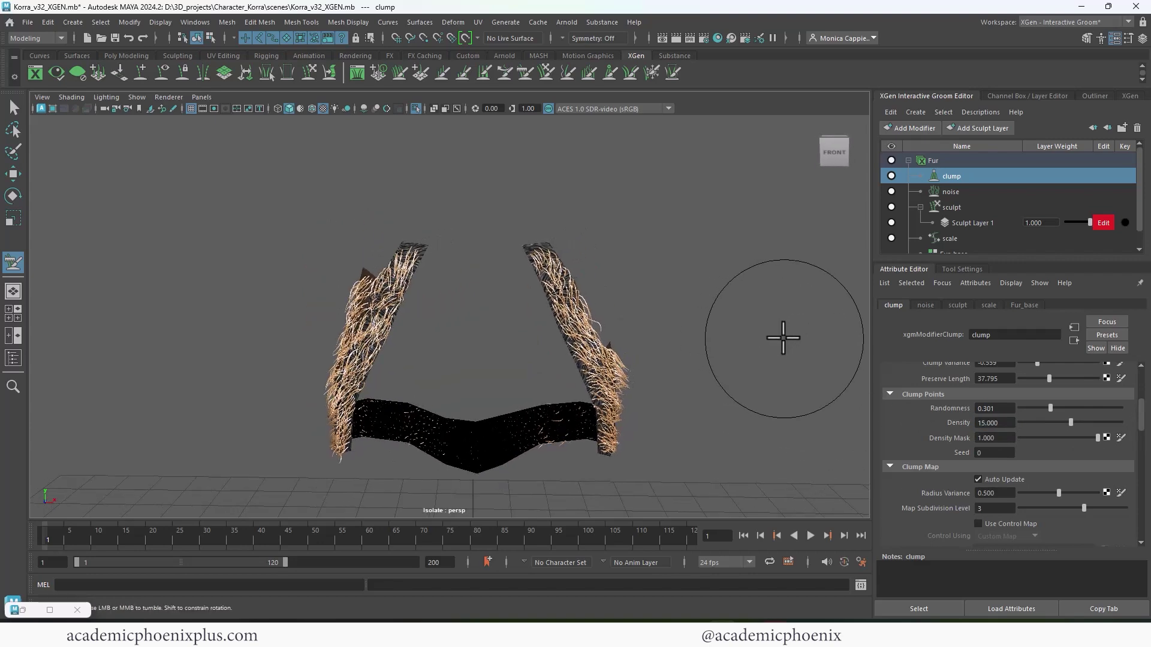
Strengthen the modifier's Clump effect and lower the Clump Points Randomness to about 0.181.
{"action": "scroll", "coordinate": [1035, 398], "scroll_direction": "up", "scroll_amount": 2}
{"action": "scroll", "coordinate": [1037, 408], "scroll_direction": "up", "scroll_amount": 6}
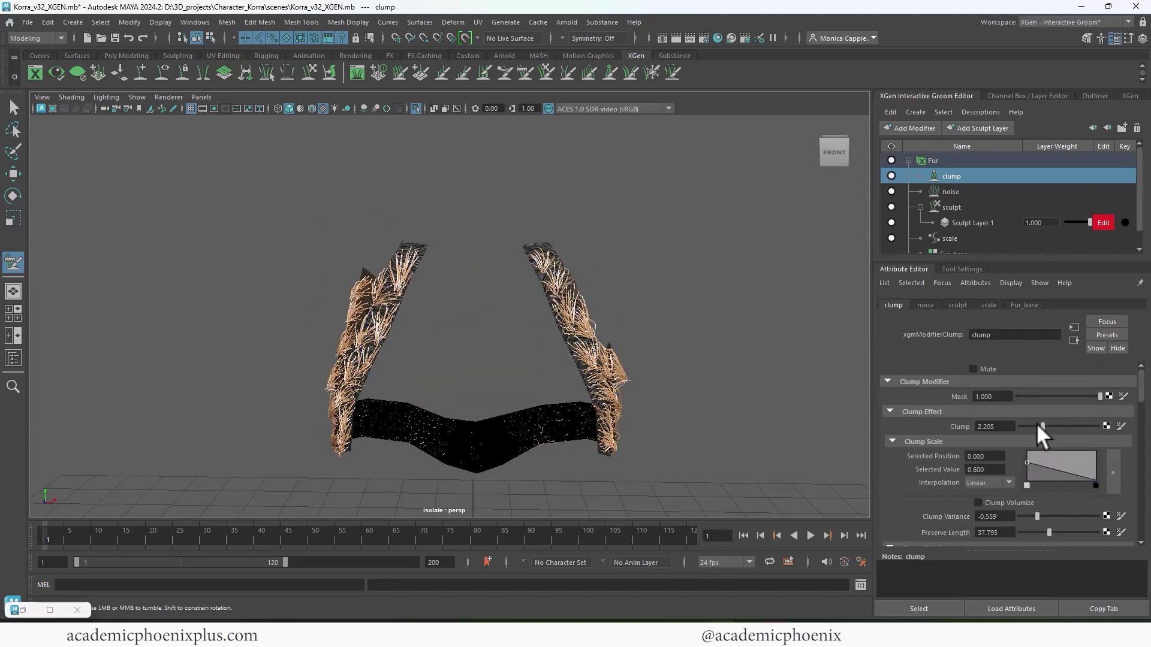
{"action": "mouse_move", "coordinate": [1035, 422]}
{"action": "left_mouse_down"}
{"action": "mouse_move", "coordinate": [1020, 425]}
{"action": "mouse_move", "coordinate": [1051, 427]}
{"action": "mouse_move", "coordinate": [1038, 425]}
{"action": "left_mouse_up"}
{"action": "left_click_drag", "start_coordinate": [725, 362], "coordinate": [677, 356], "text": "alt"}
{"action": "left_click_drag", "start_coordinate": [1142, 398], "coordinate": [1146, 433]}
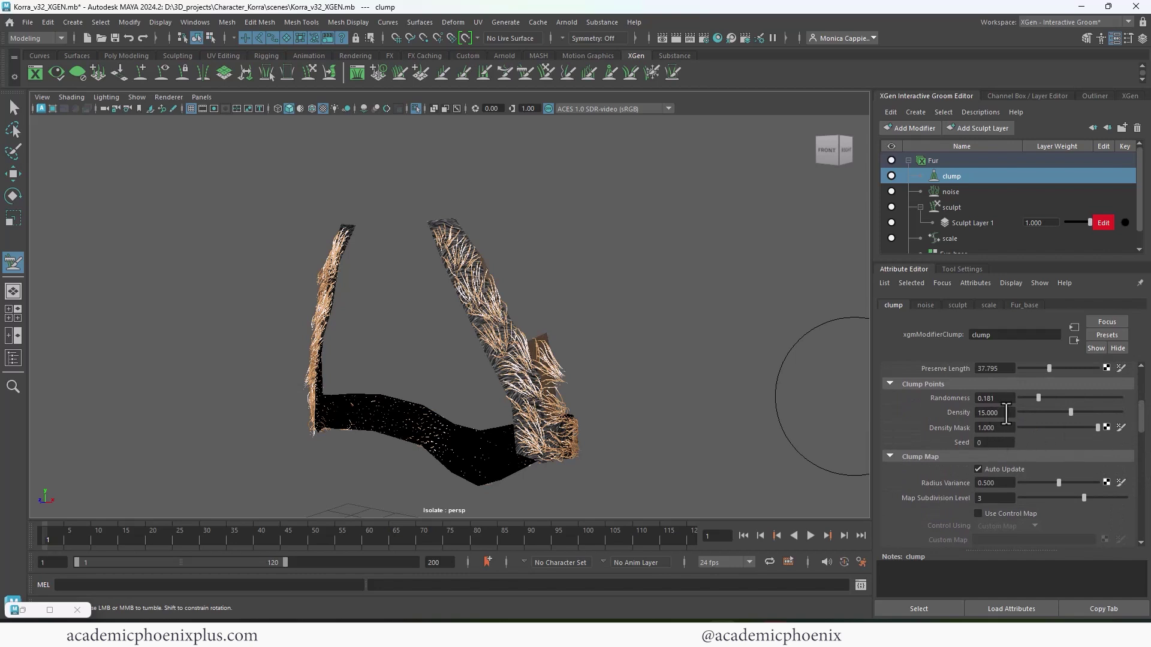
Set the Density of the clump modifier's Clump Points to 20.
{"action": "double_click", "coordinate": [981, 413]}
{"action": "type", "text": "20"}
{"action": "key", "text": "Return"}
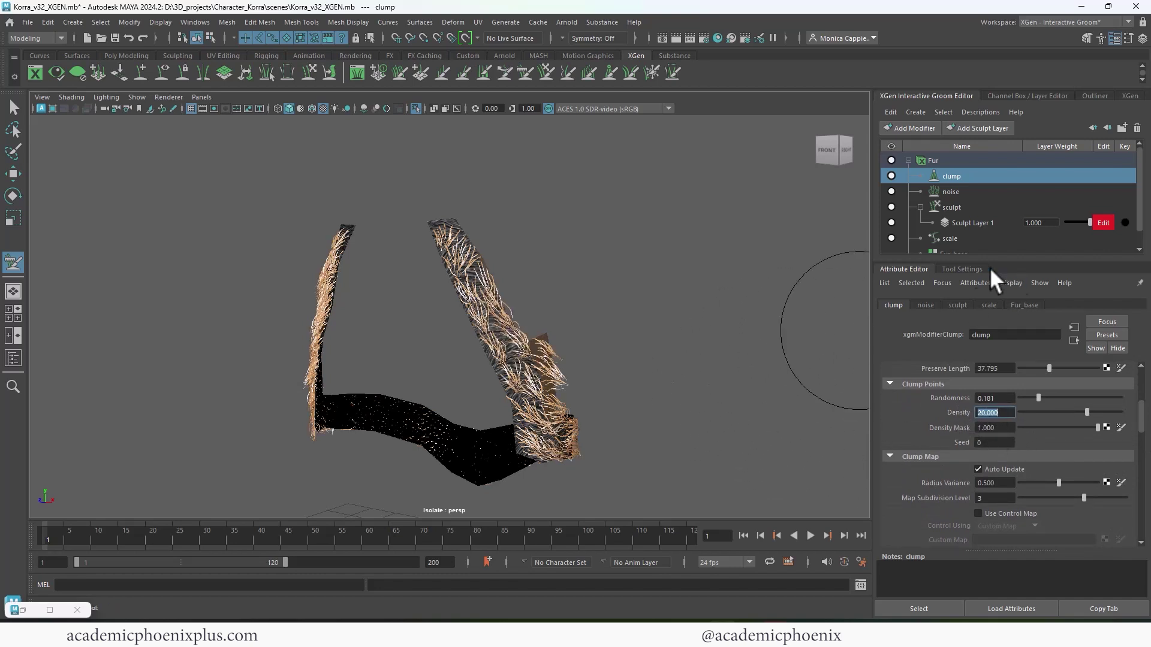
Render the clumped fur in the Arnold RenderView, compare it with the previous snapshot and close the render window.
{"action": "left_click", "coordinate": [669, 36]}
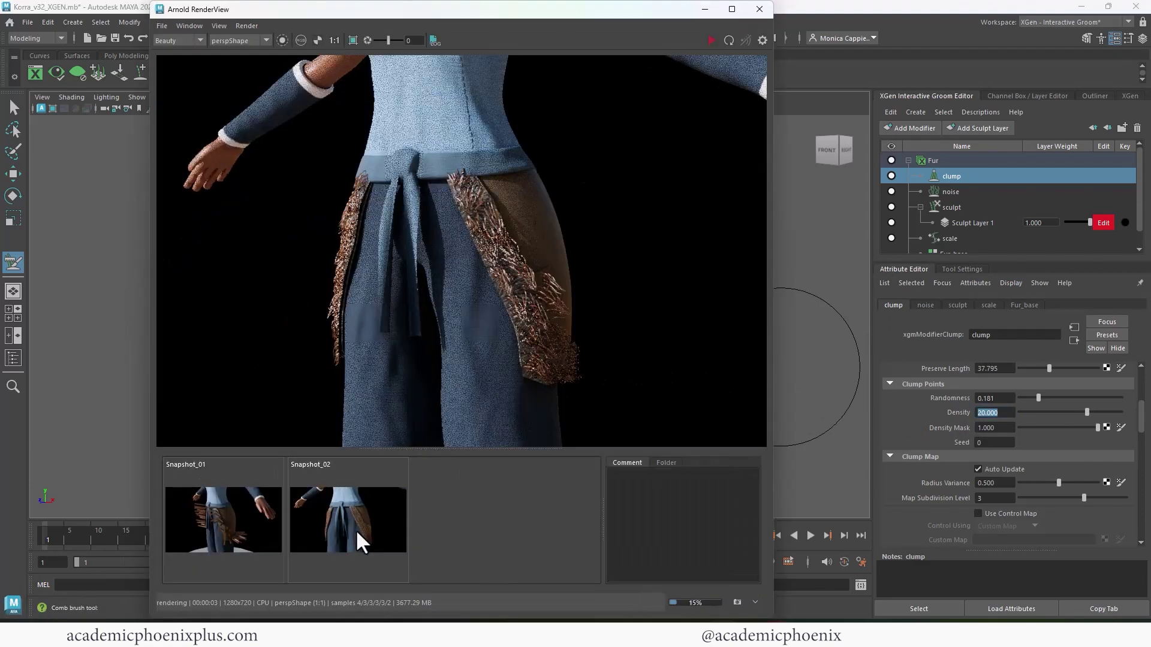
{"action": "left_click", "coordinate": [356, 528]}
{"action": "left_click", "coordinate": [386, 505]}
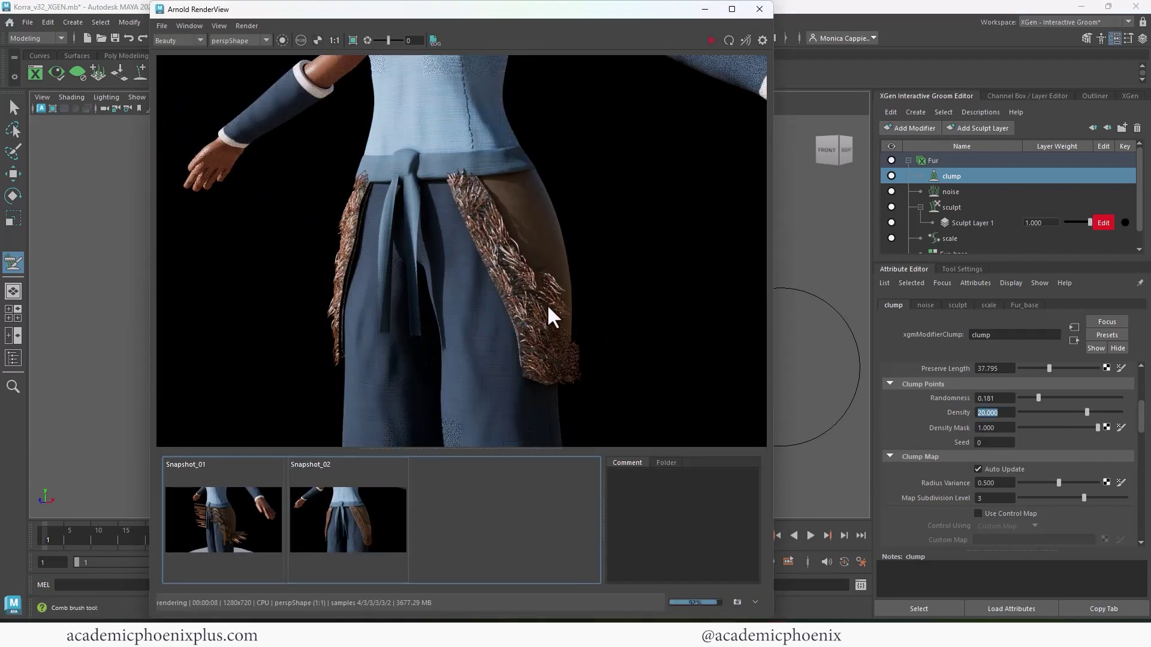
{"action": "left_click", "coordinate": [759, 10]}
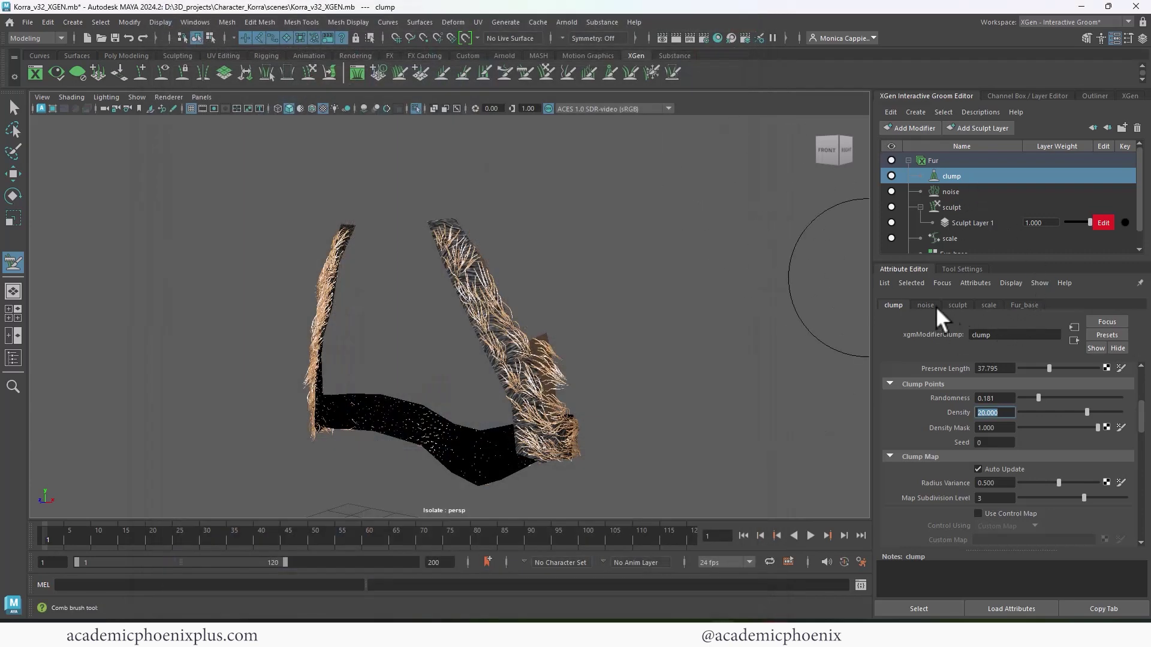
Set the scale modifier's Scale to 0.2 and raise the Fur_base Density Multiplier to 100.
{"action": "left_click", "coordinate": [988, 305]}
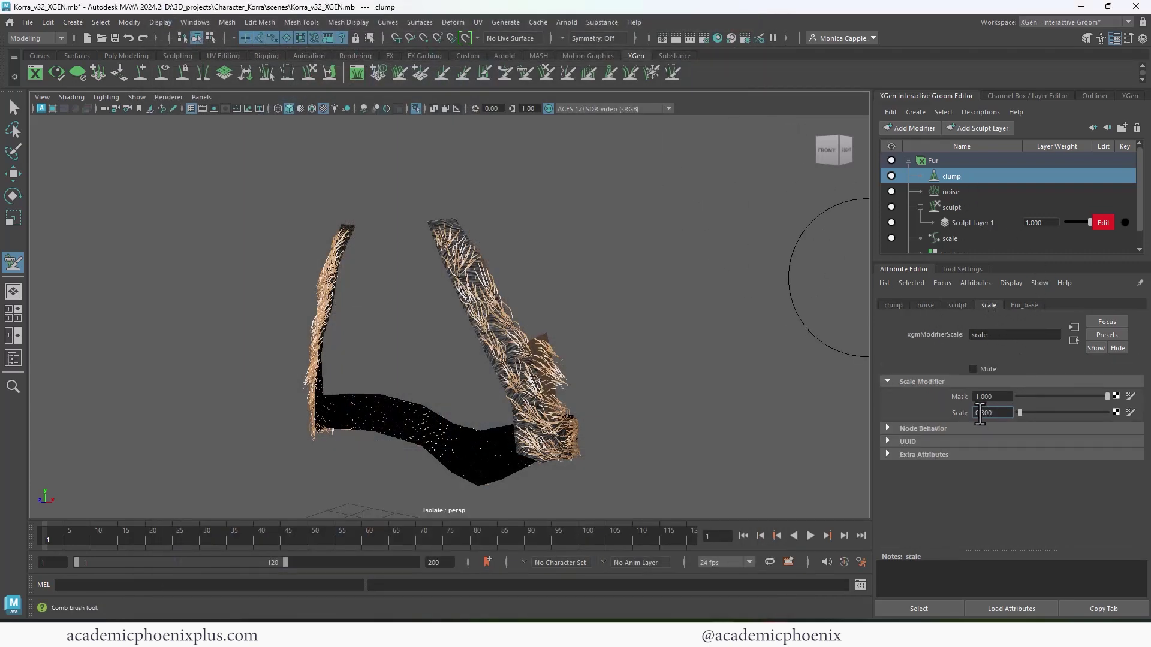
{"action": "left_click_drag", "start_coordinate": [976, 414], "coordinate": [1007, 413]}
{"action": "type", "text": "0.2"}
{"action": "key", "text": "Return"}
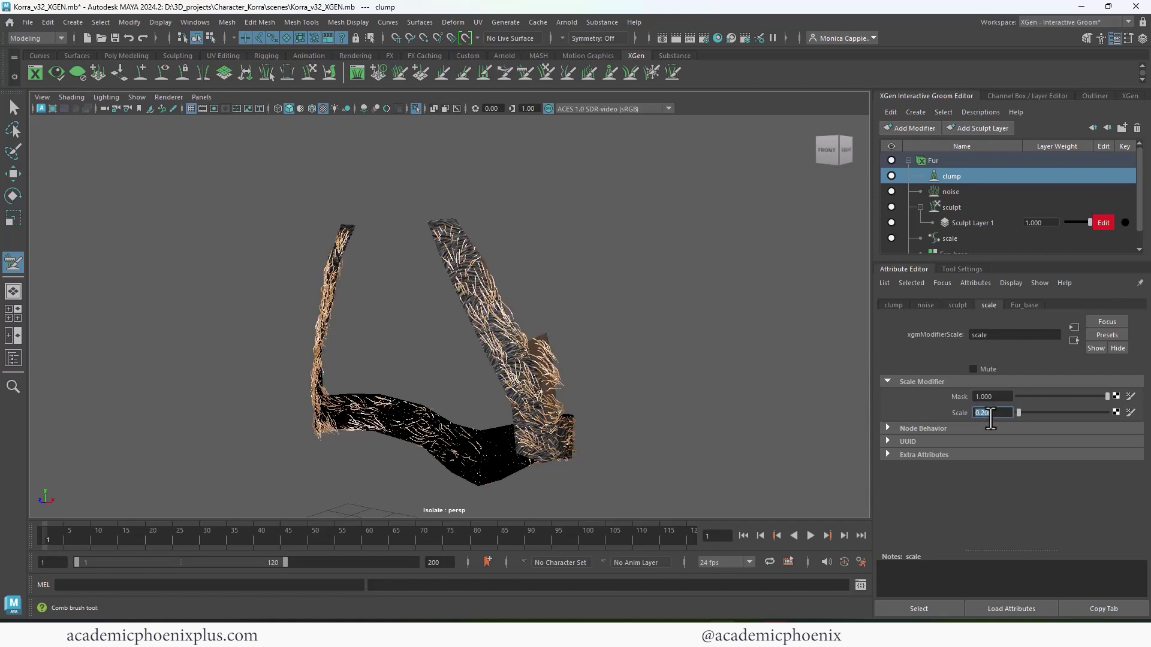
{"action": "left_click", "coordinate": [1023, 305]}
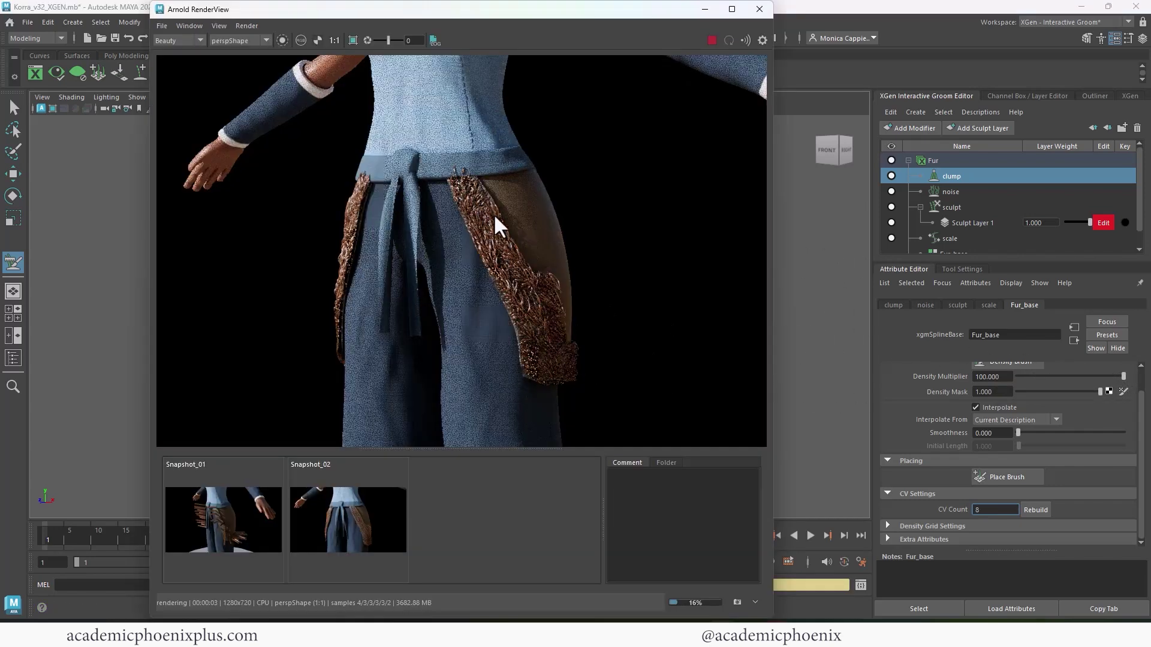
Store a snapshot of the shorter, denser fur's Arnold render and compare it with the earlier snapshots.
{"action": "left_click", "coordinate": [738, 602]}
{"action": "left_click", "coordinate": [247, 524]}
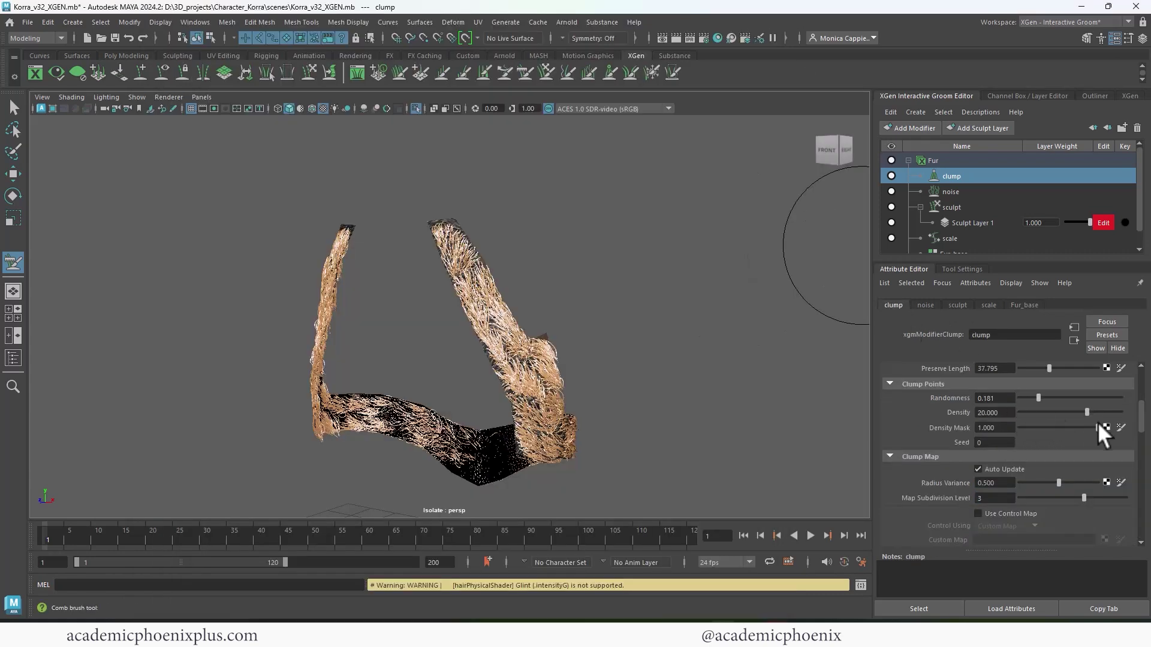
Set the Width Scale of the fur's Fur_Shape primitive attributes to 0.008.
{"action": "scroll", "coordinate": [1133, 411], "scroll_direction": "up", "scroll_amount": 5}
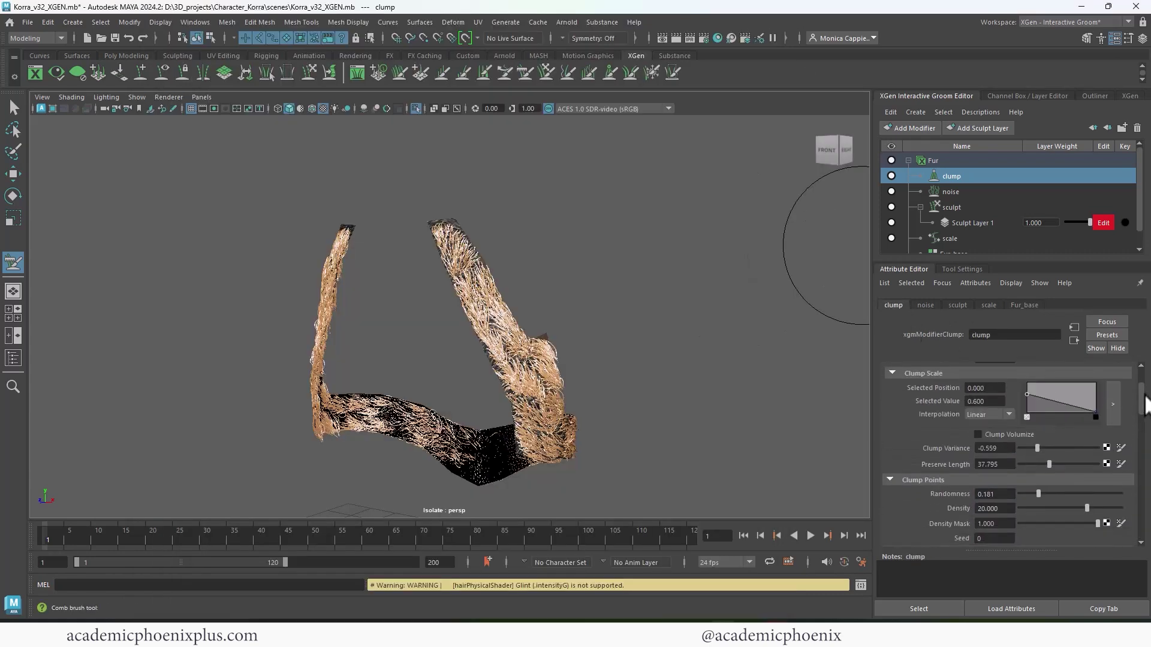
{"action": "left_click", "coordinate": [938, 166]}
{"action": "left_click", "coordinate": [925, 306]}
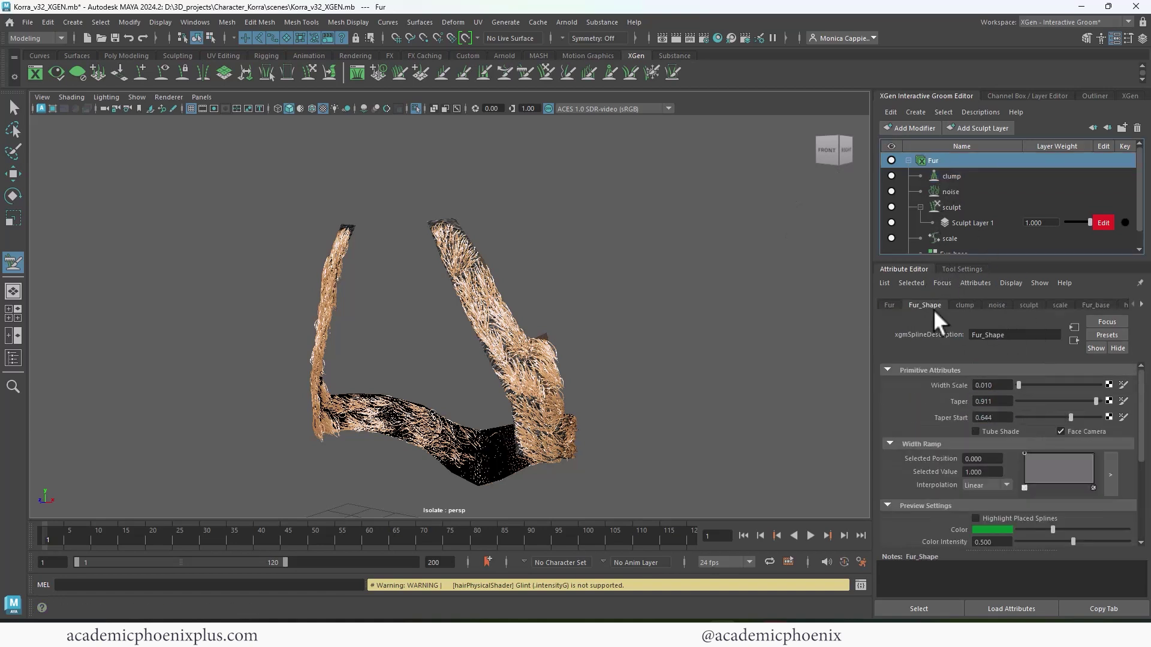
{"action": "left_click_drag", "start_coordinate": [993, 386], "coordinate": [983, 385]}
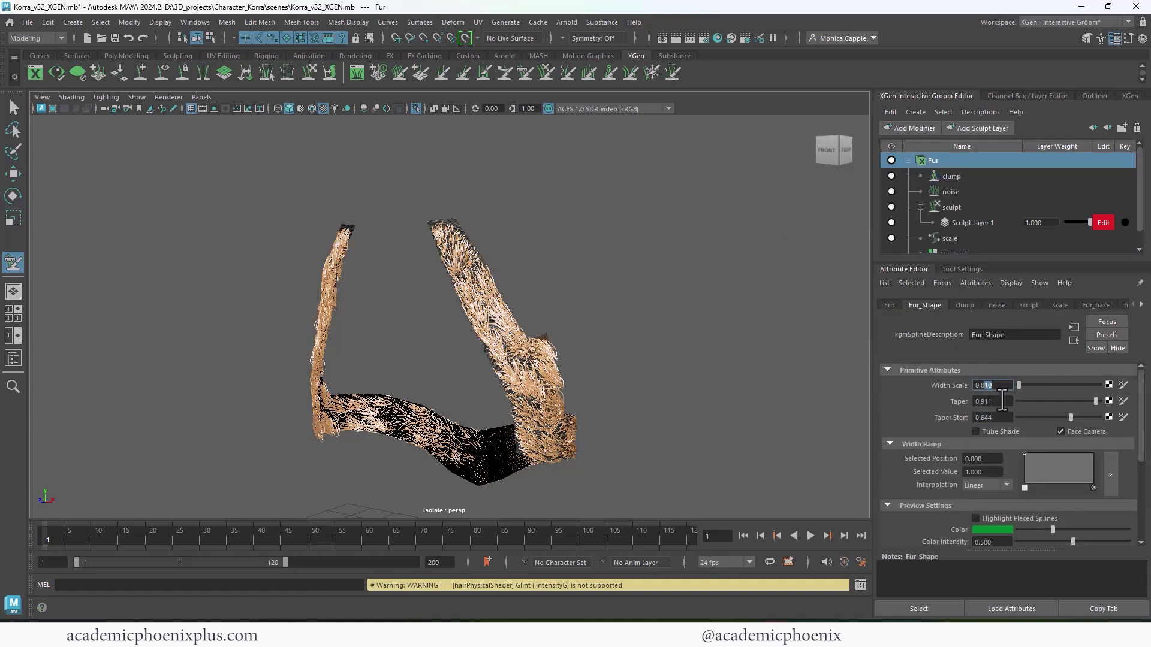
{"action": "type", "text": "08"}
{"action": "key", "text": "Return"}
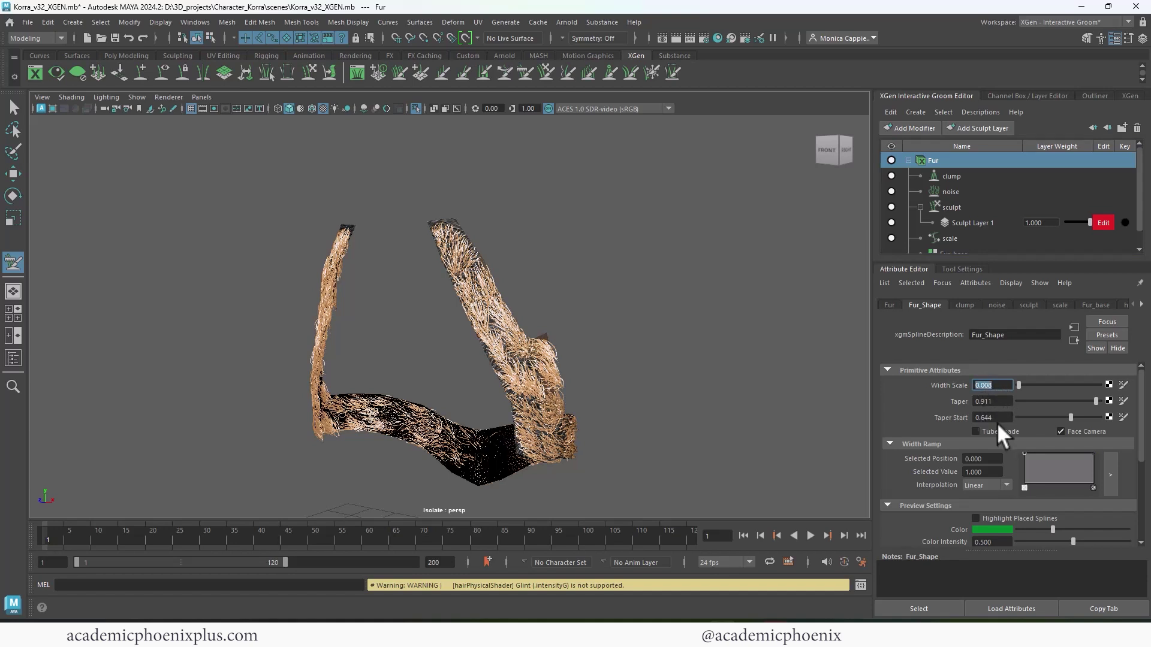
Set hairPhysicalShader1's Root Color to dark greyish brown and its Tip Color to light tan, and preview the fur in the Arnold RenderView.
{"action": "left_click", "coordinate": [1125, 305]}
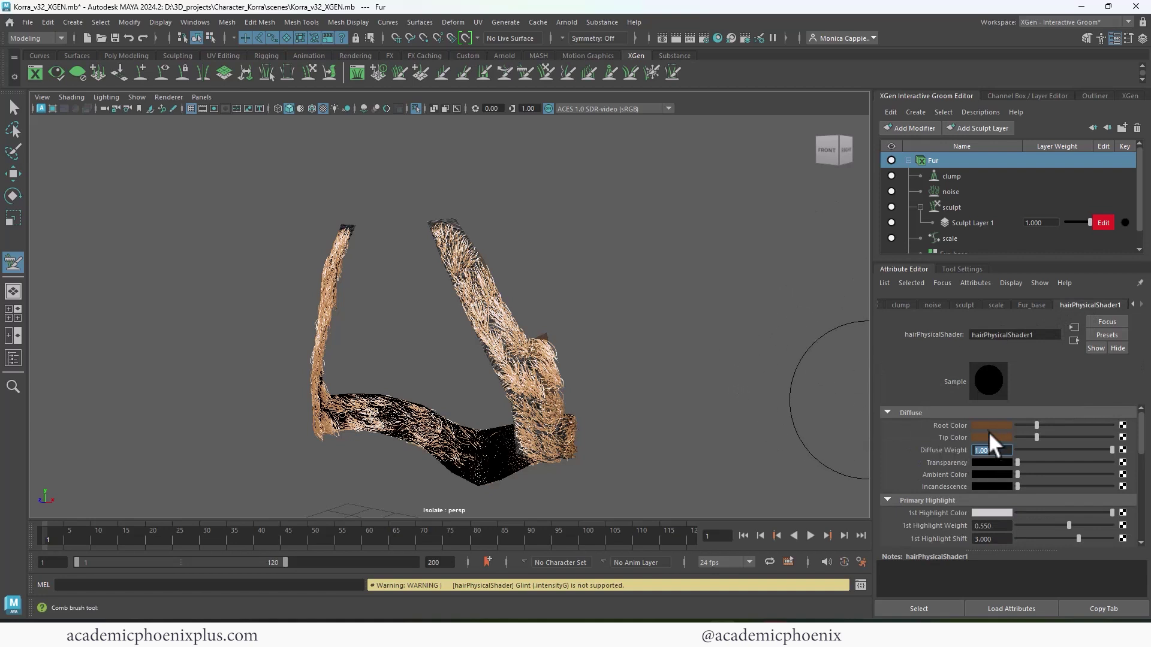
{"action": "double_click", "coordinate": [1009, 335]}
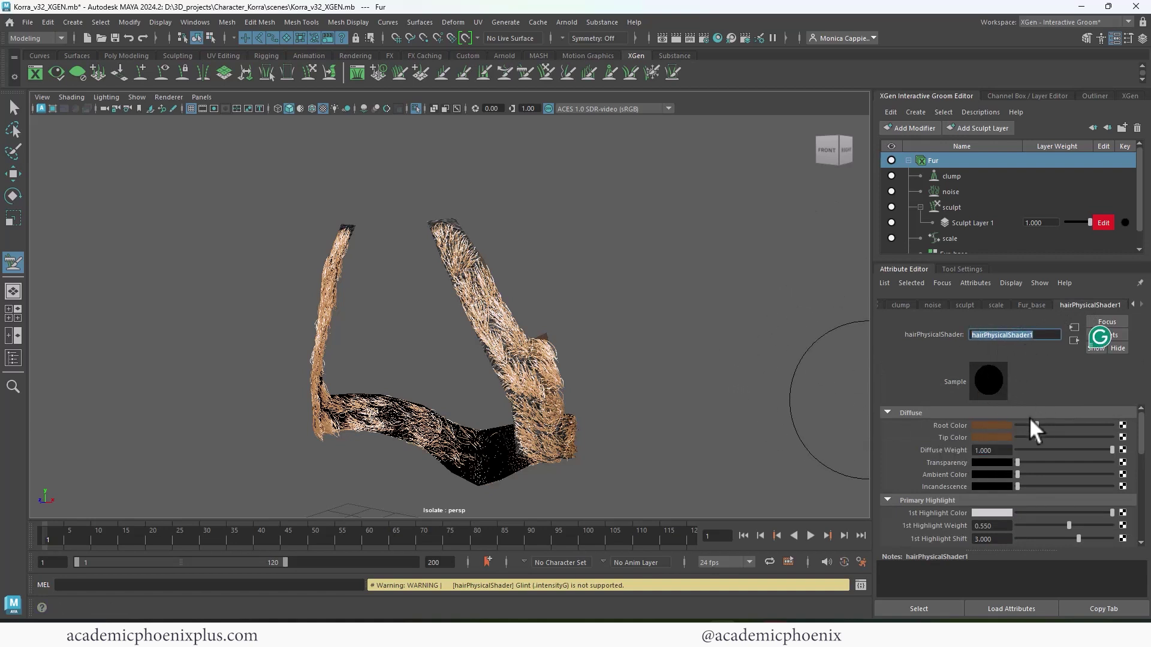
{"action": "left_click", "coordinate": [995, 426]}
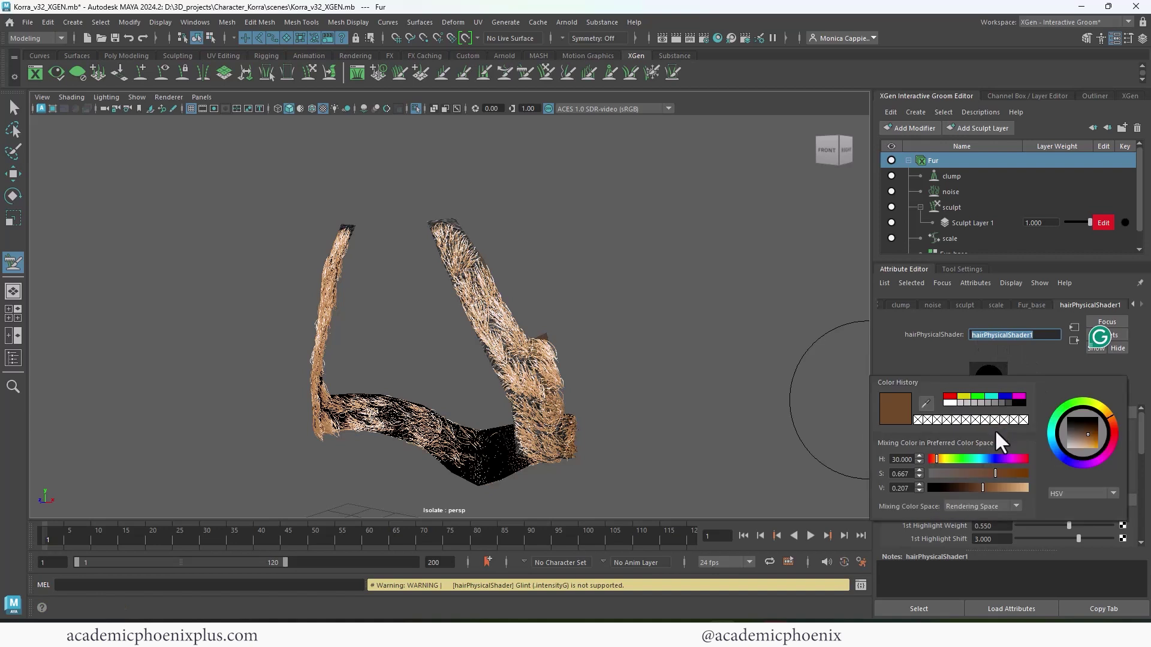
{"action": "left_click", "coordinate": [1009, 402]}
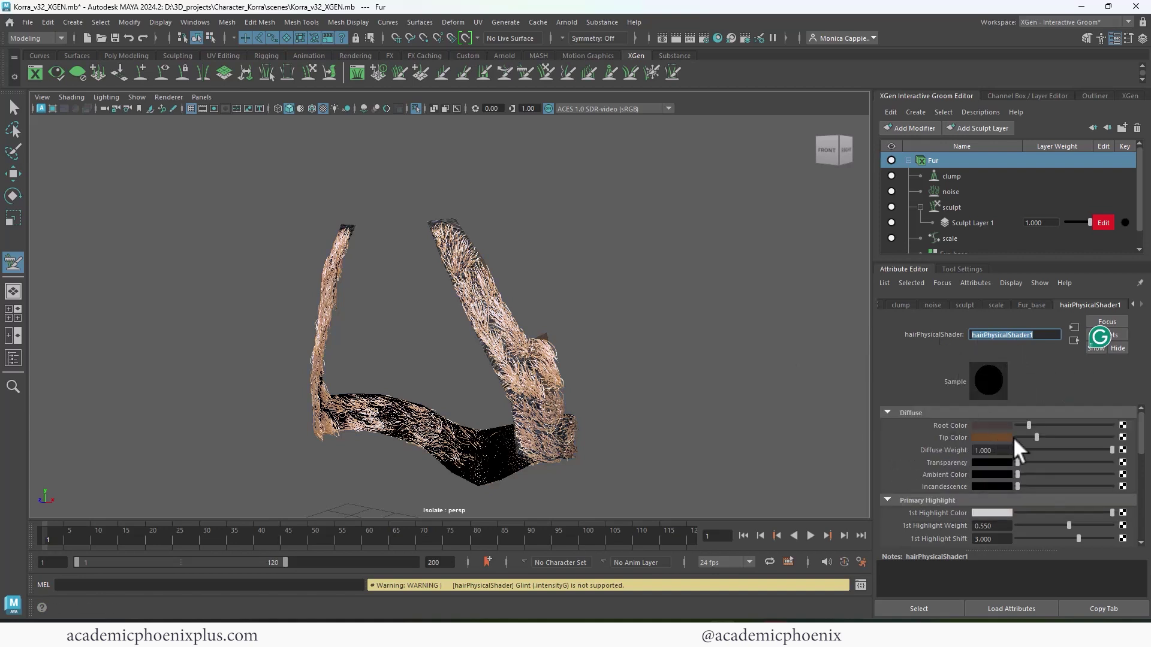
{"action": "left_click", "coordinate": [1003, 437]}
{"action": "mouse_move", "coordinate": [998, 501]}
{"action": "left_mouse_down"}
{"action": "mouse_move", "coordinate": [1034, 502]}
{"action": "mouse_move", "coordinate": [973, 488]}
{"action": "mouse_move", "coordinate": [990, 488]}
{"action": "left_mouse_up"}
{"action": "left_click", "coordinate": [713, 38]}
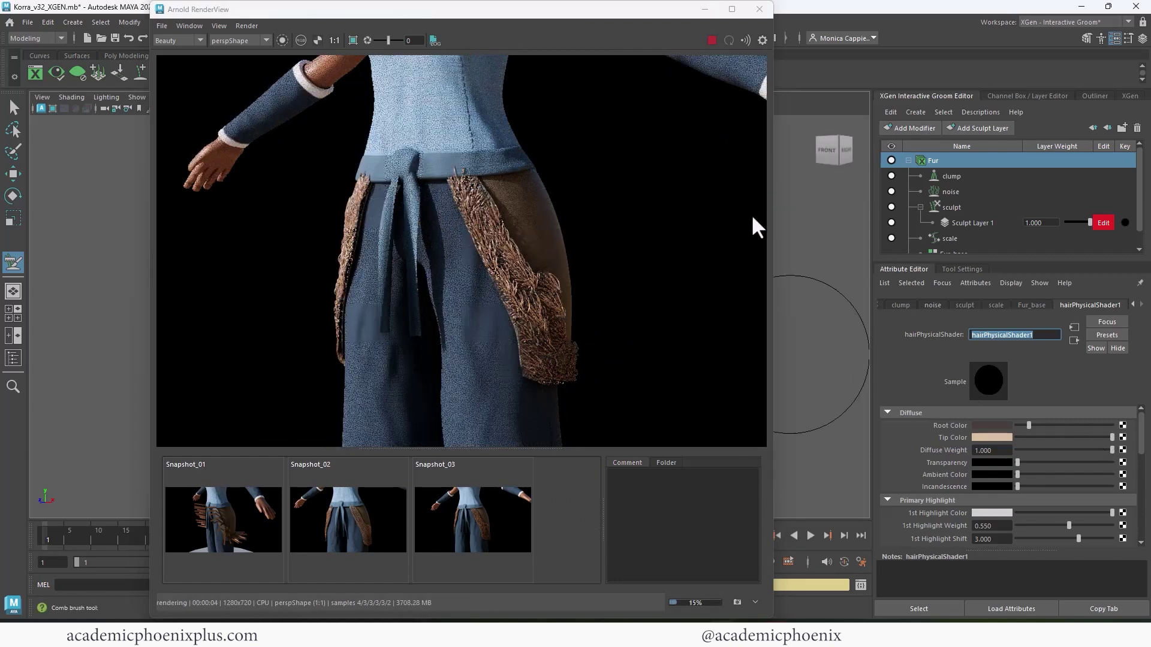
{"action": "left_click", "coordinate": [759, 9]}
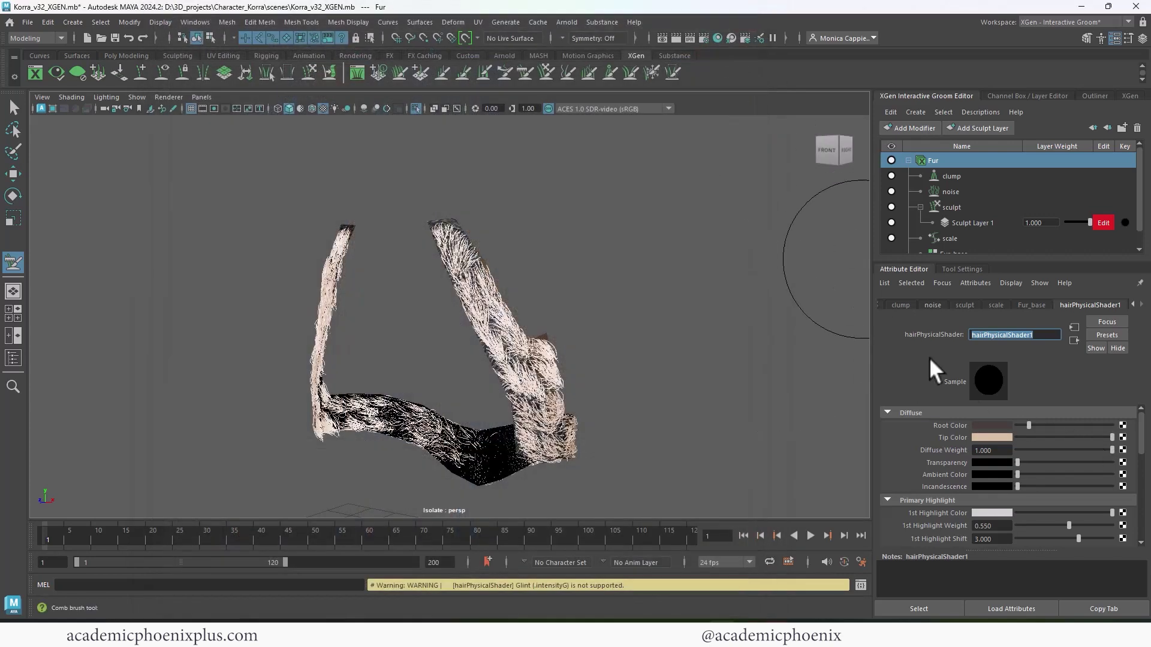
Connect a File texture to the hair shader's Root Color and load accessories_BaseColor.png from the Substance folder.
{"action": "left_click", "coordinate": [1123, 425]}
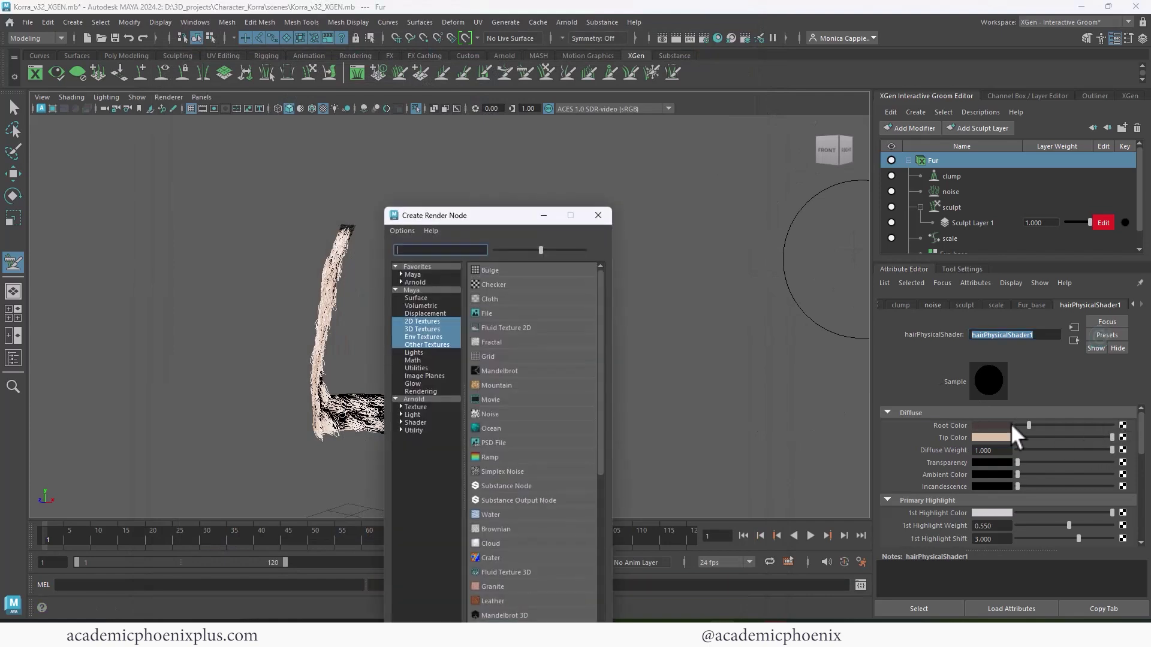
{"action": "left_click", "coordinate": [519, 329]}
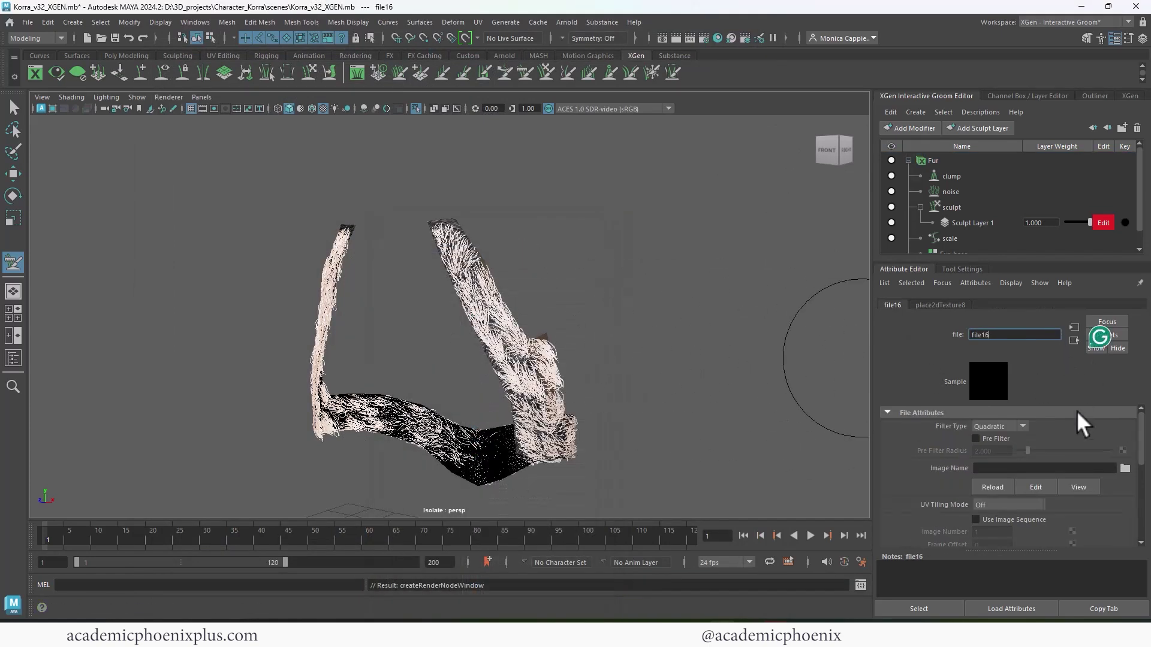
{"action": "left_click", "coordinate": [1125, 468]}
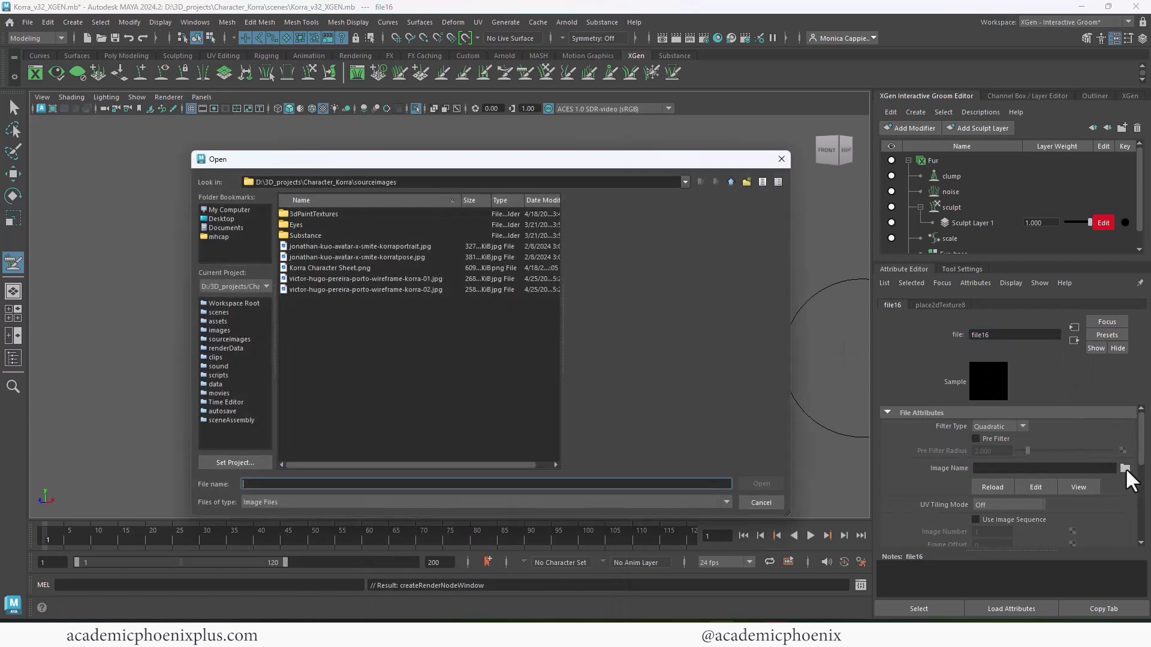
{"action": "double_click", "coordinate": [313, 237]}
{"action": "left_click", "coordinate": [363, 213]}
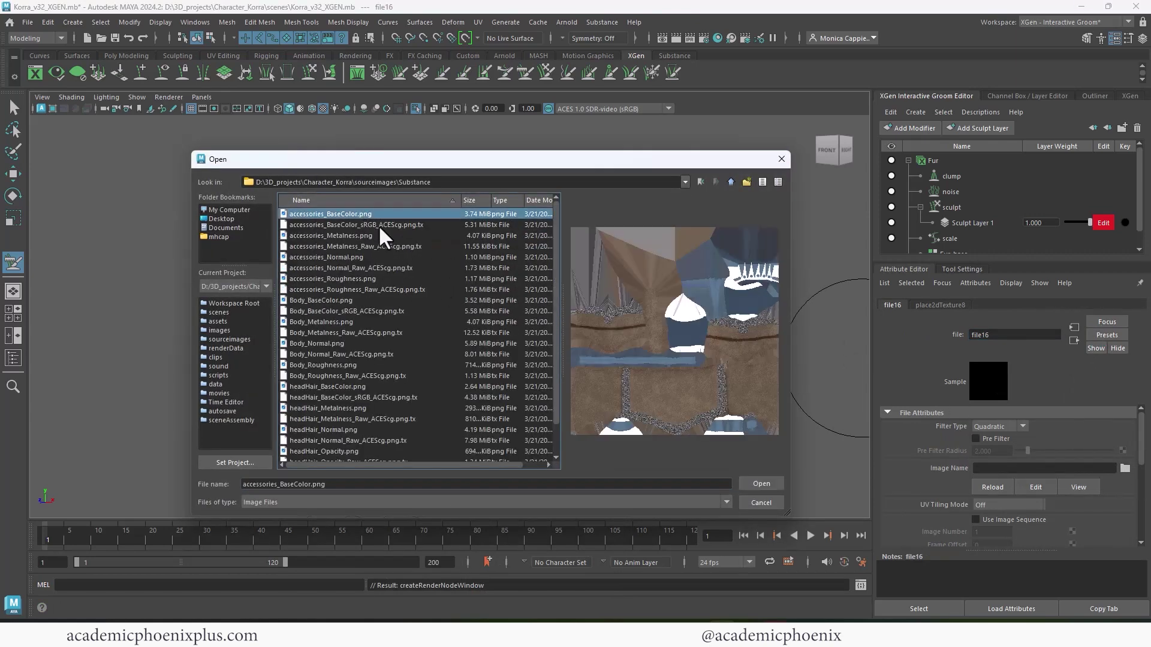
{"action": "left_click", "coordinate": [759, 503]}
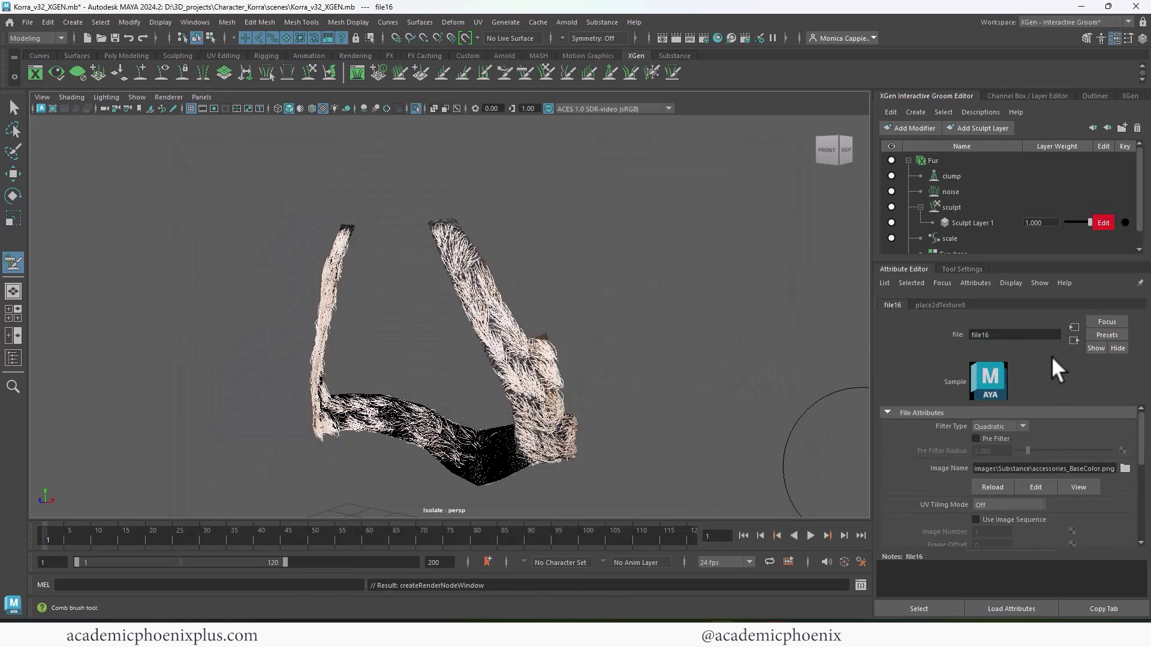
Connect a File texture using accessories_BaseColor.png from the Substance folder to the hair shader's Tip Color.
{"action": "left_click", "coordinate": [1074, 340]}
{"action": "left_click", "coordinate": [1123, 450]}
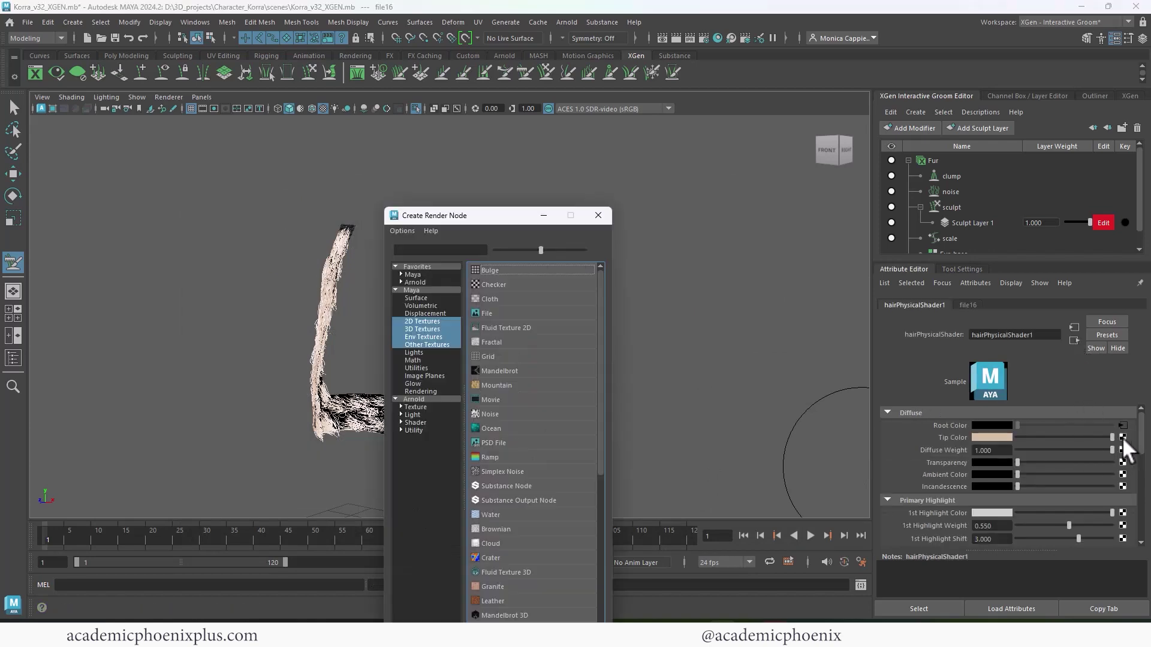
{"action": "left_click", "coordinate": [513, 324]}
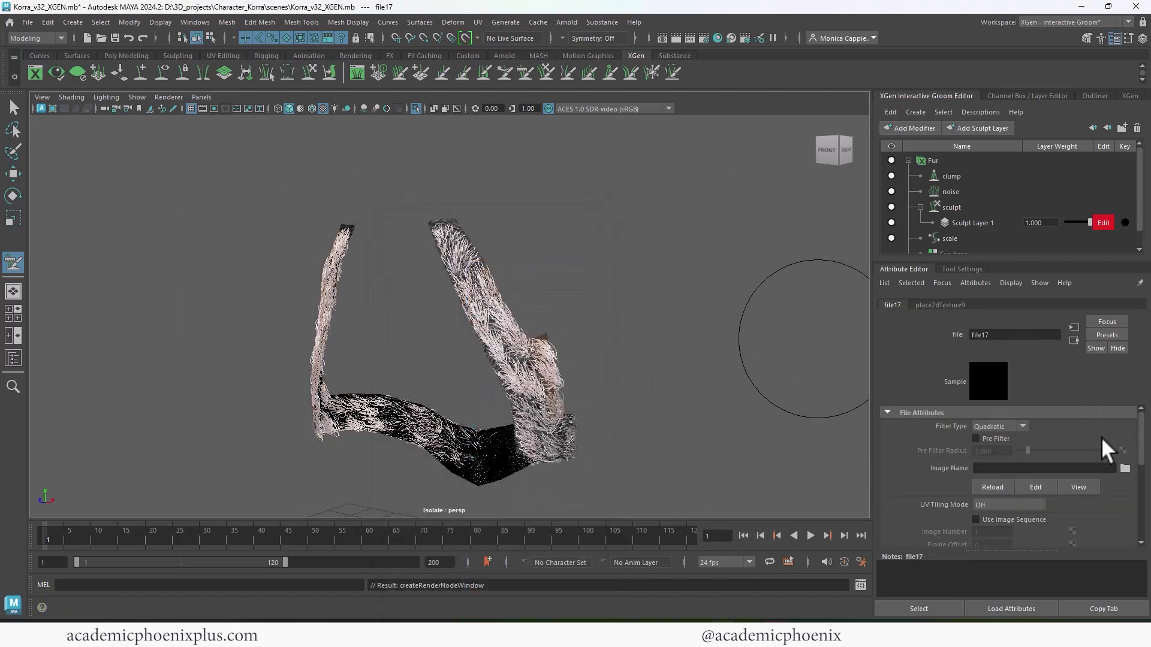
{"action": "left_click", "coordinate": [1125, 468]}
{"action": "double_click", "coordinate": [336, 236]}
{"action": "left_click", "coordinate": [327, 235]}
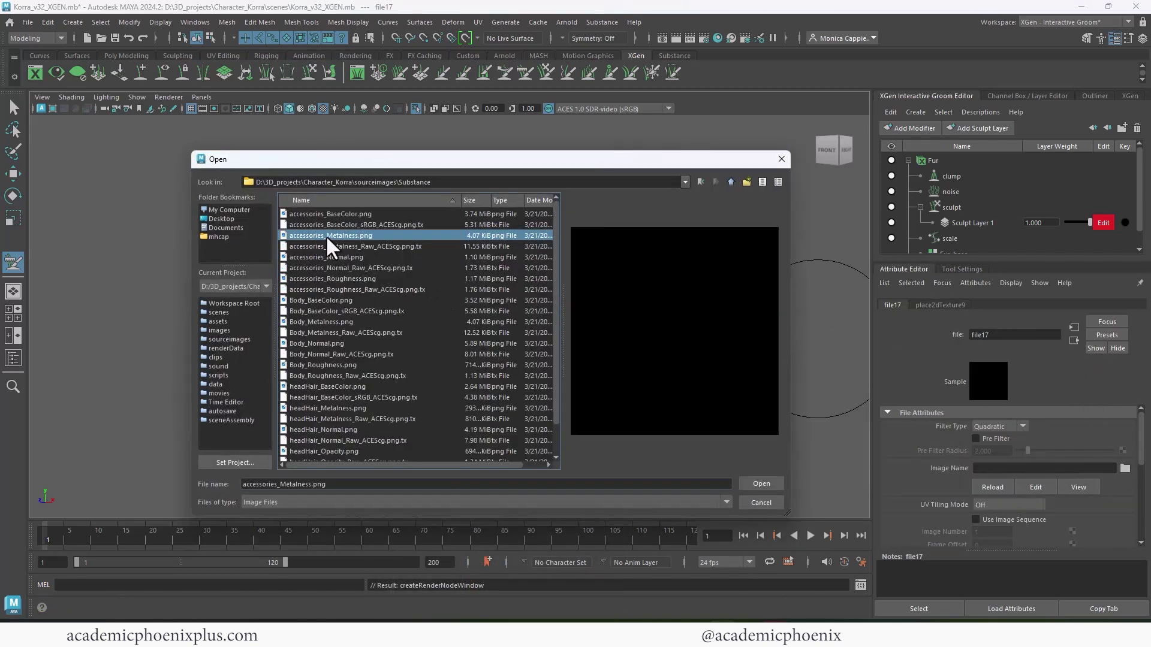
{"action": "left_click", "coordinate": [360, 214]}
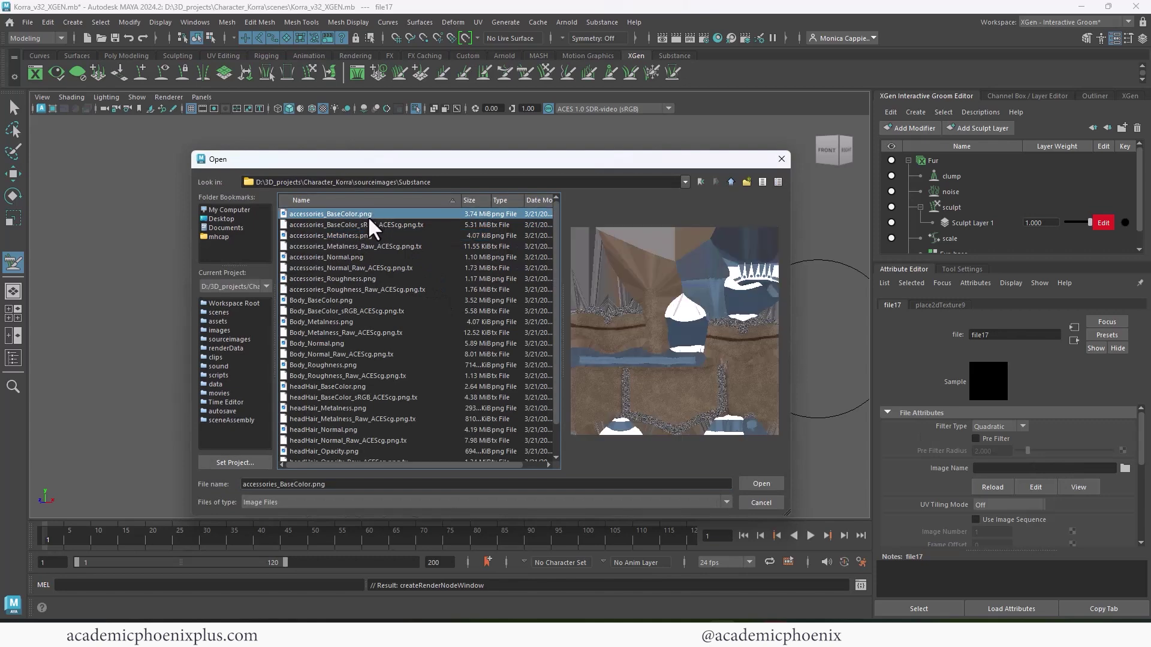
{"action": "double_click", "coordinate": [369, 216]}
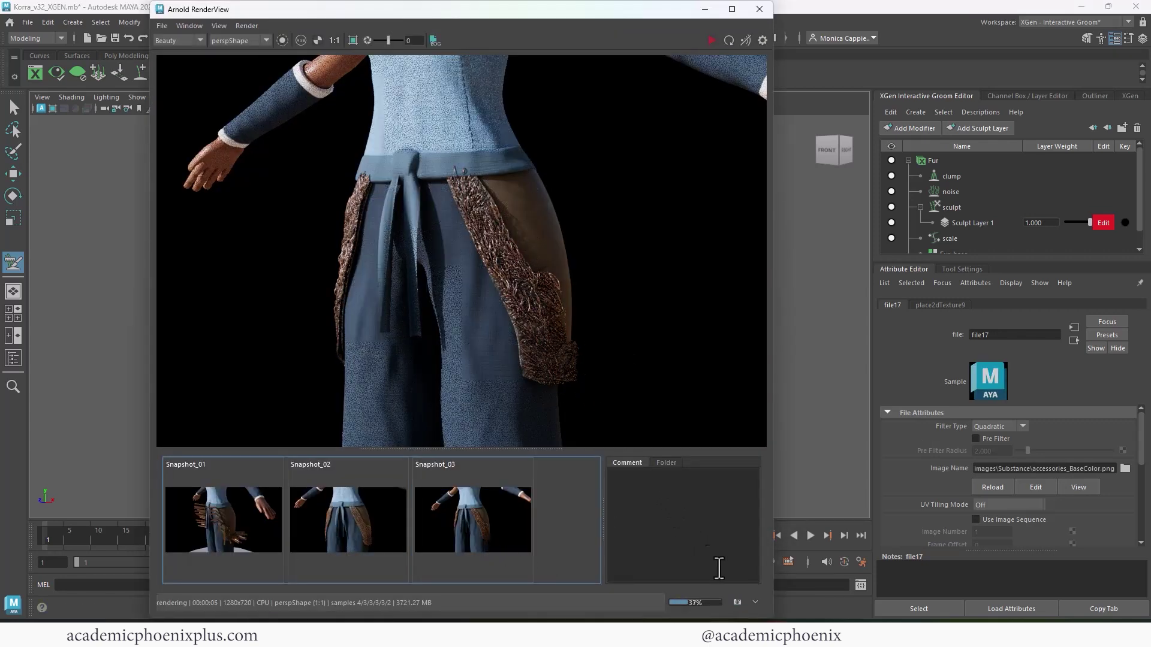
Set the Tip Color file texture's Color Space to Raw and check the fur in the Arnold render.
{"action": "scroll", "coordinate": [994, 419], "scroll_direction": "down", "scroll_amount": 3}
{"action": "left_click", "coordinate": [1054, 452]}
{"action": "mouse_move", "coordinate": [1060, 481]}
{"action": "left_click", "coordinate": [1013, 484]}
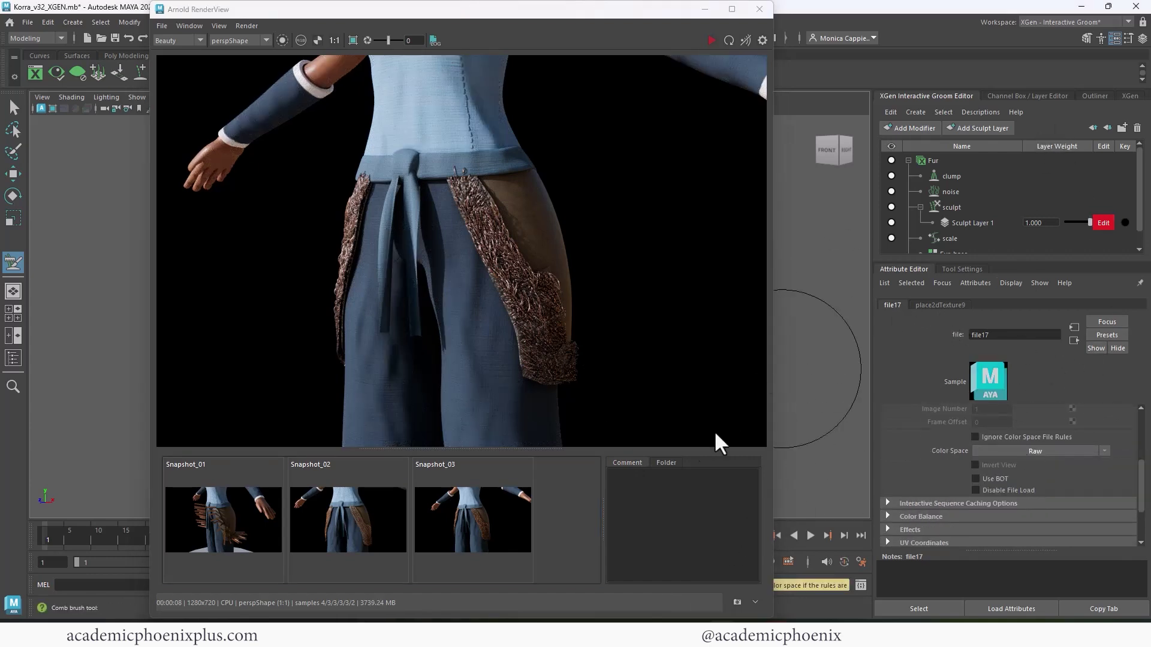
{"action": "left_click", "coordinate": [705, 9]}
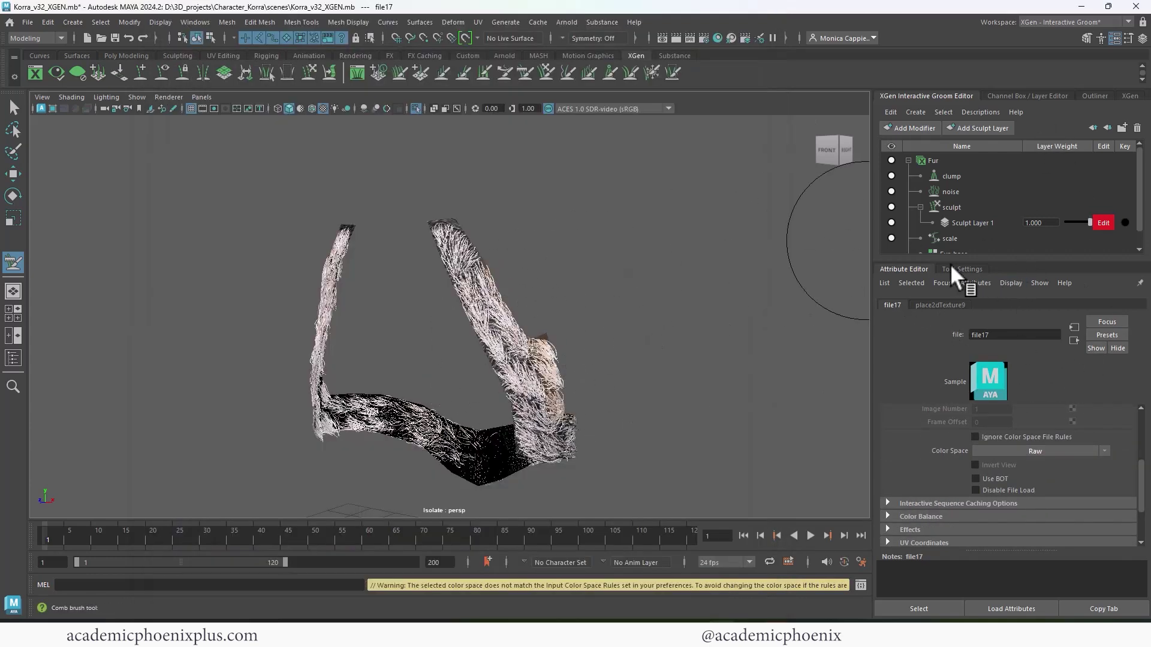
Set the Root Color file texture's Color Space to Raw and its Exposure to about 2.244, and render the fur.
{"action": "left_click", "coordinate": [931, 160]}
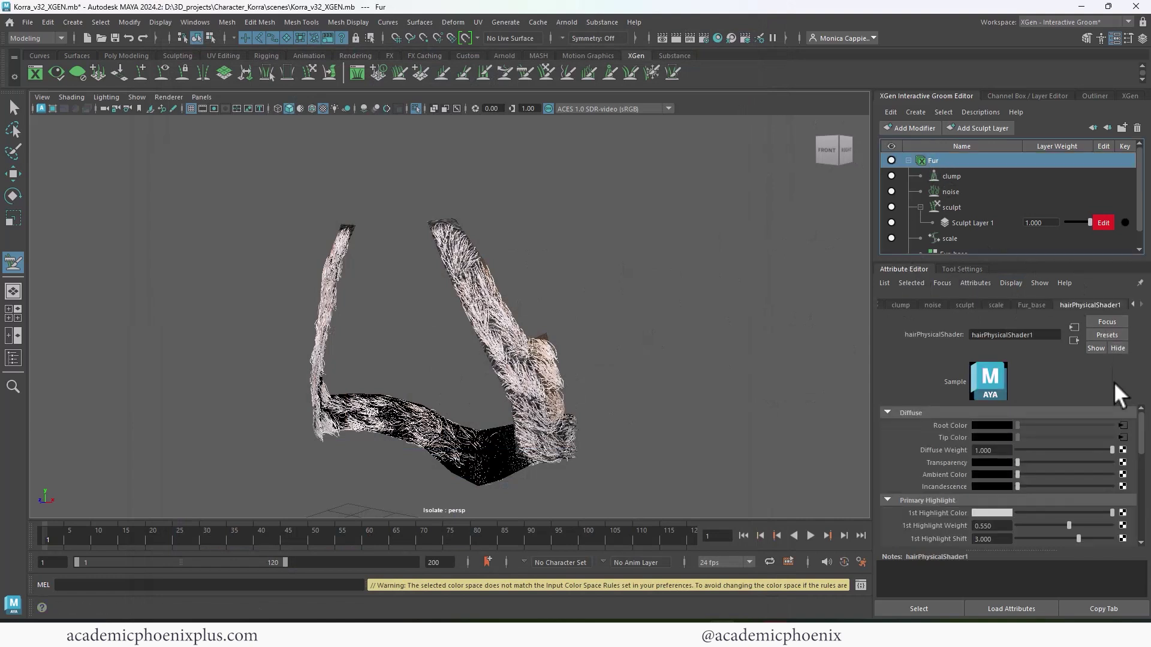
{"action": "left_click", "coordinate": [1122, 426]}
{"action": "left_click", "coordinate": [1105, 448]}
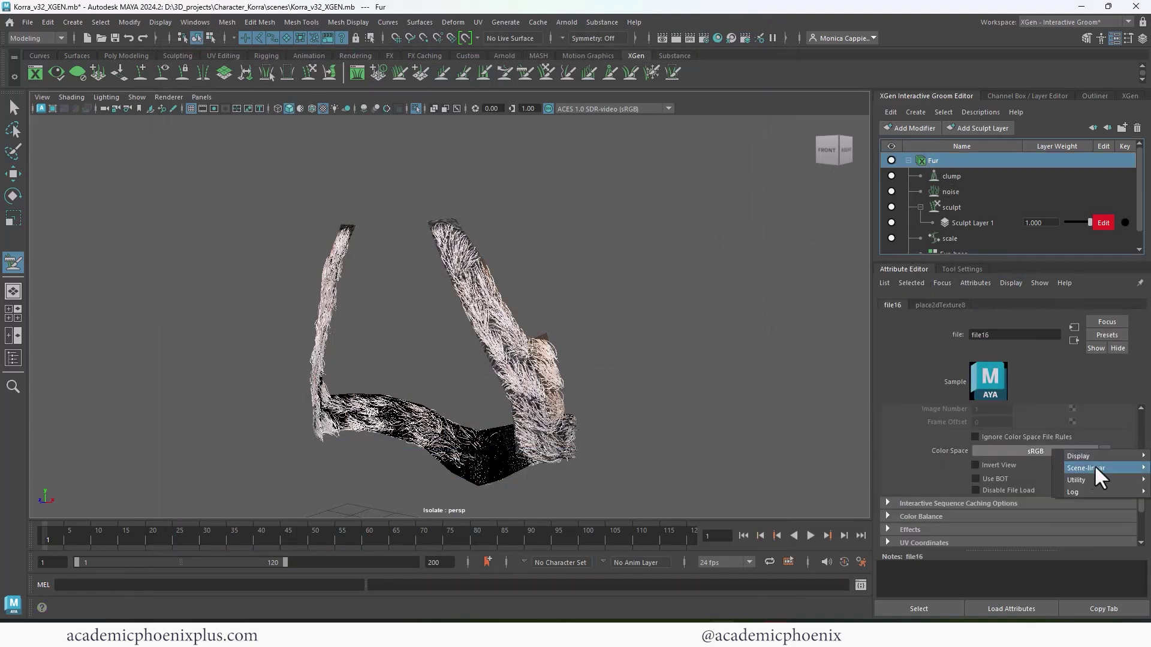
{"action": "left_click", "coordinate": [1081, 477]}
{"action": "left_click", "coordinate": [968, 516]}
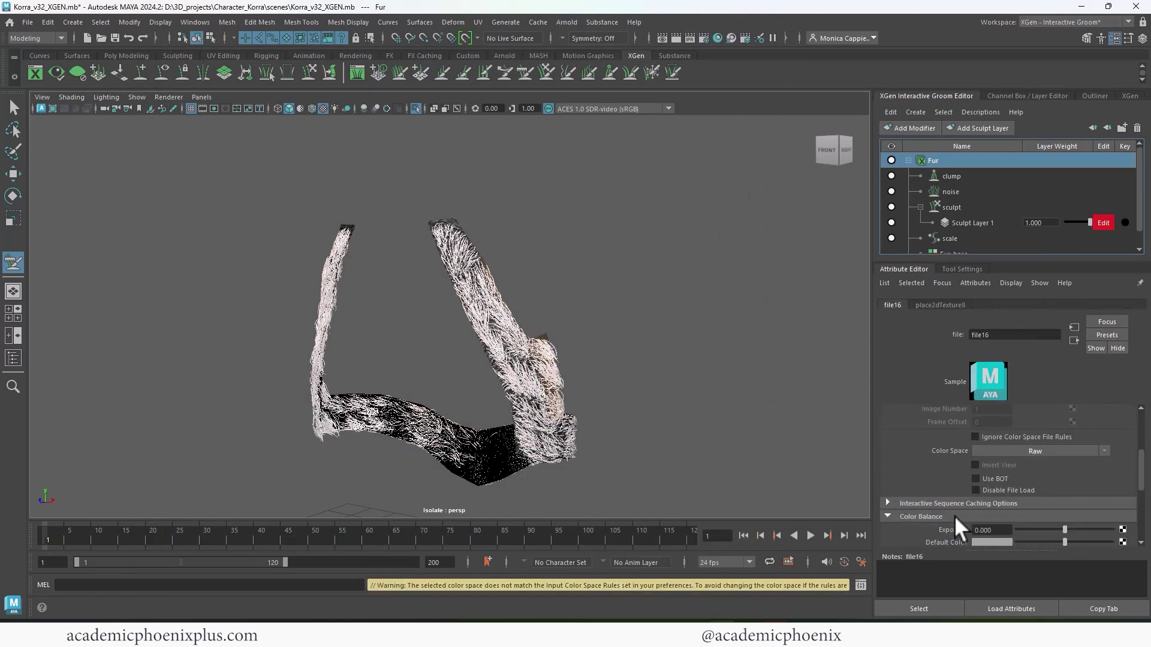
{"action": "left_click_drag", "start_coordinate": [1073, 531], "coordinate": [1085, 527]}
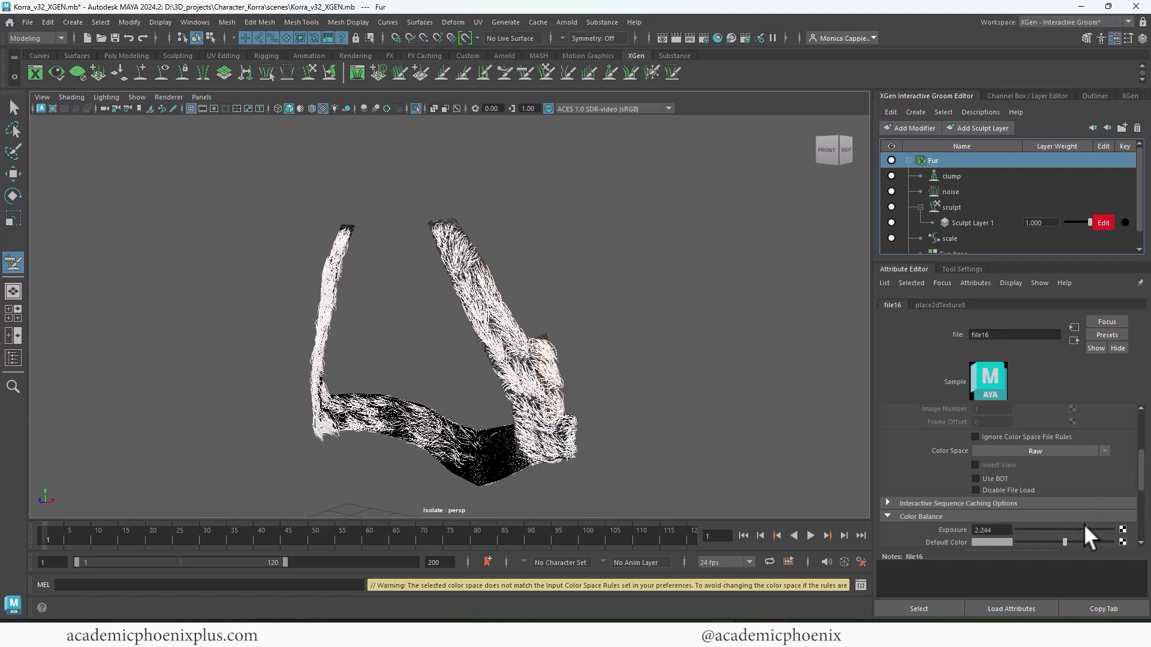
{"action": "left_click", "coordinate": [676, 39]}
{"action": "left_click", "coordinate": [711, 40]}
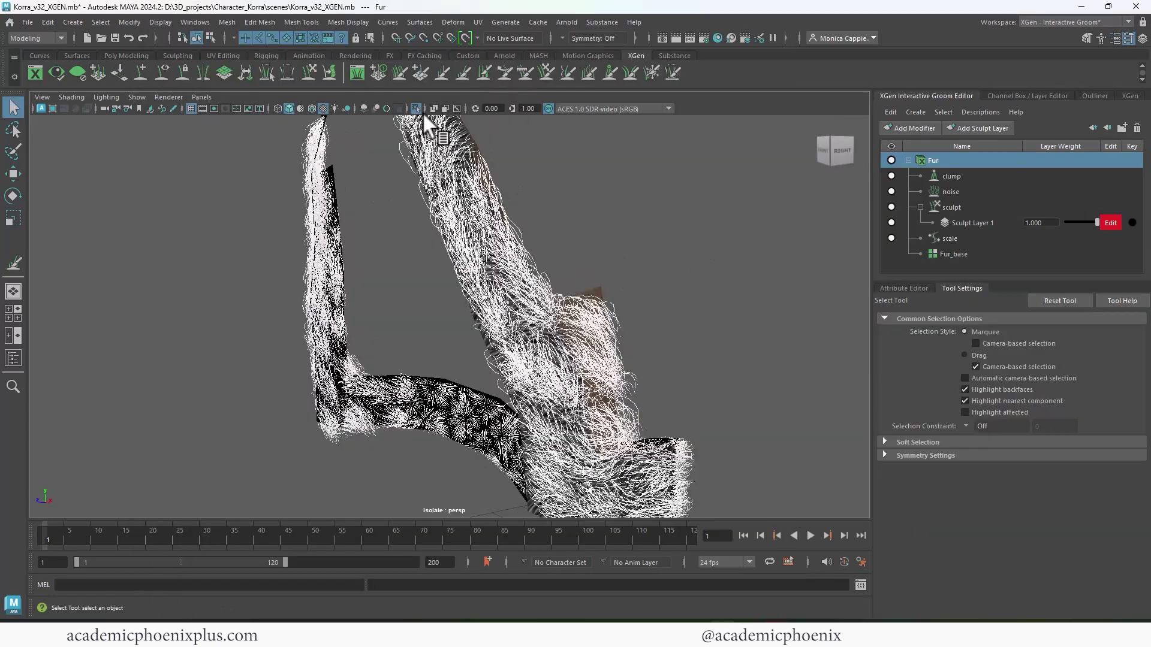
Turn off isolation to show the whole character and scale the fur trim's base mesh uniformly to about 0.978.
{"action": "left_click", "coordinate": [415, 108]}
{"action": "right_click_drag", "start_coordinate": [633, 186], "coordinate": [434, 360], "text": "alt"}
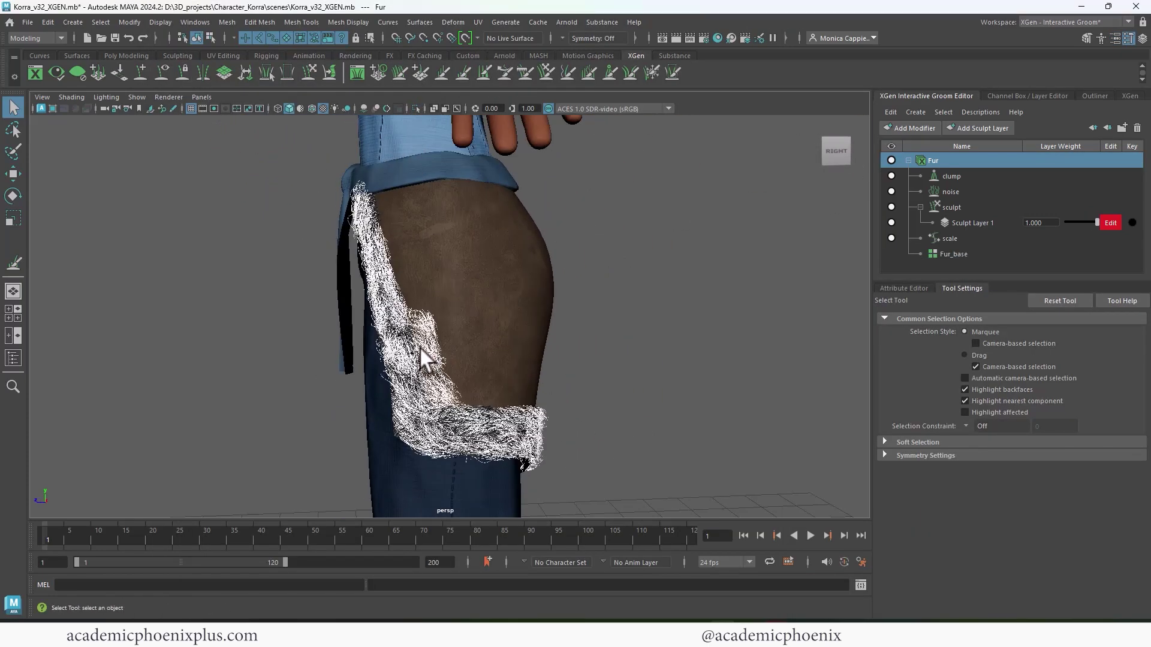
{"action": "left_click_drag", "start_coordinate": [435, 360], "coordinate": [654, 267], "text": "alt"}
{"action": "left_click", "coordinate": [567, 255]}
{"action": "key", "text": "r"}
{"action": "left_click_drag", "start_coordinate": [486, 319], "coordinate": [488, 321]}
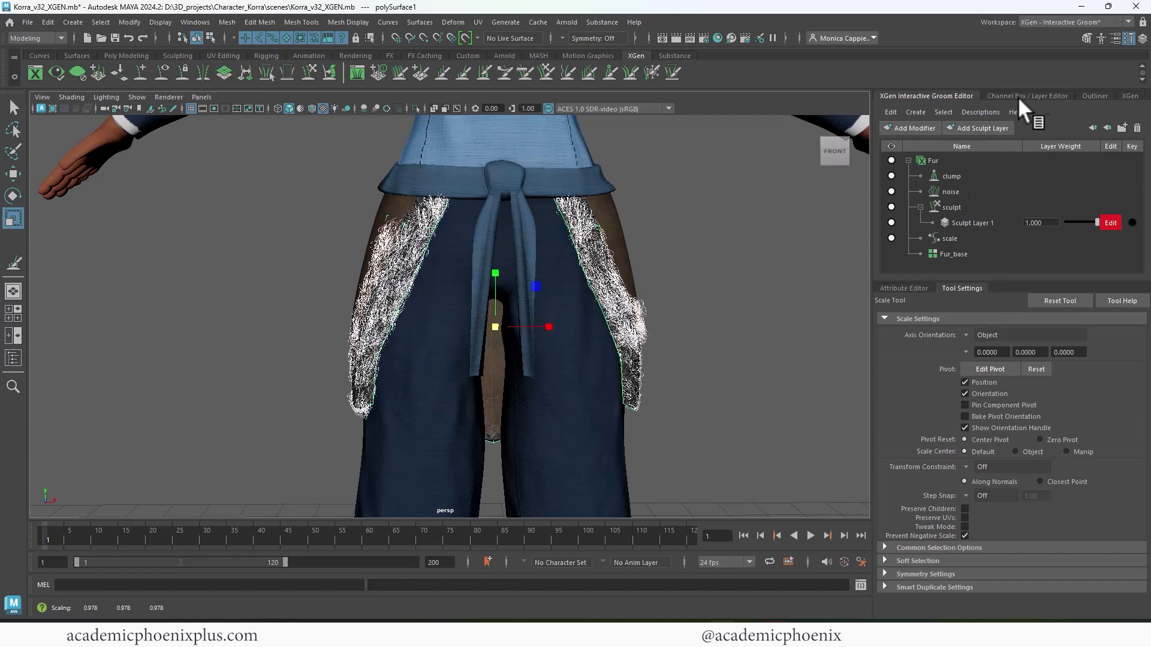
Disable all Arnold Visibility options of the fur trim's base mesh, from Primary Visibility through Volume and Self Shadows.
{"action": "key", "text": "ctrl+a"}
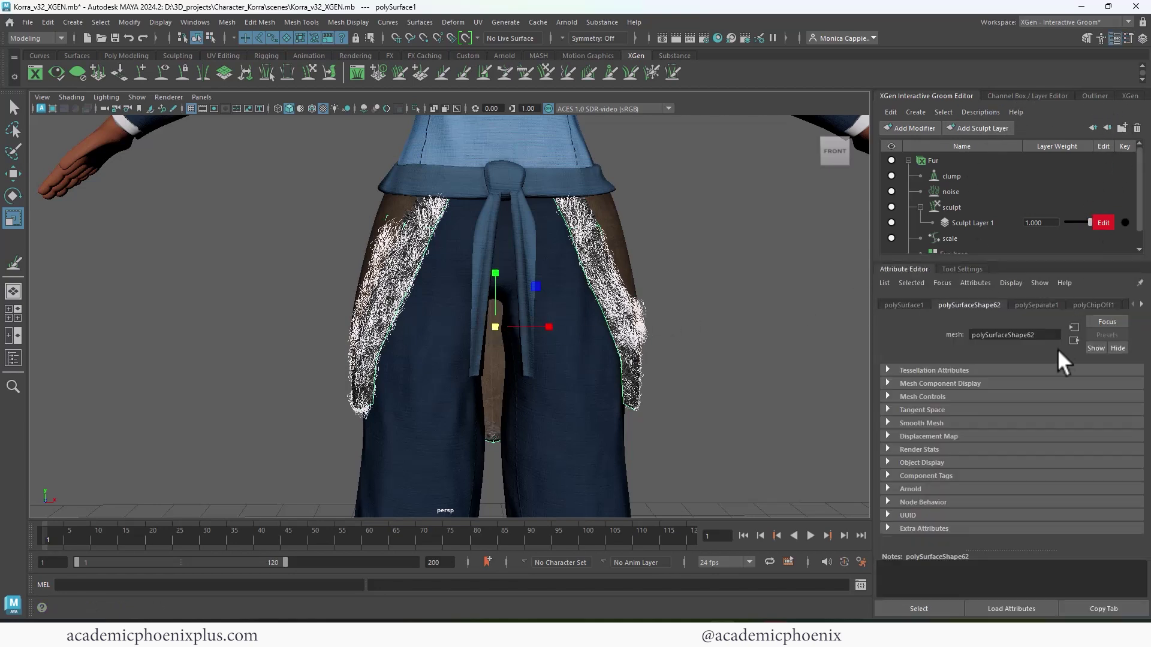
{"action": "left_click", "coordinate": [910, 489]}
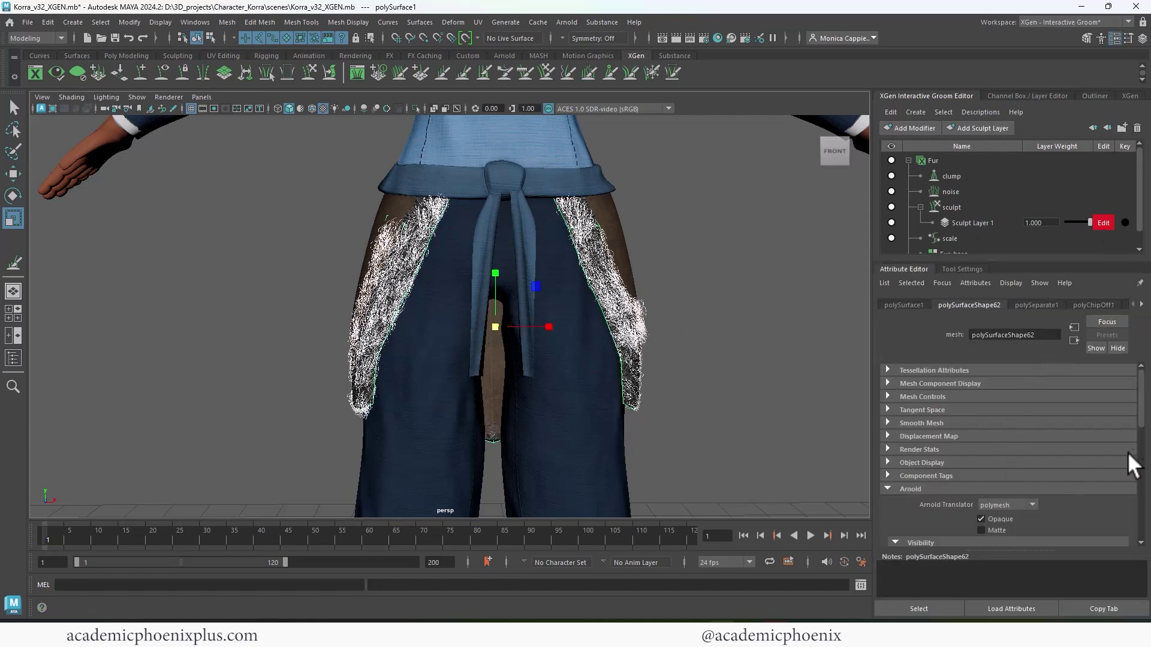
{"action": "scroll", "coordinate": [1028, 409], "scroll_direction": "down", "scroll_amount": 3}
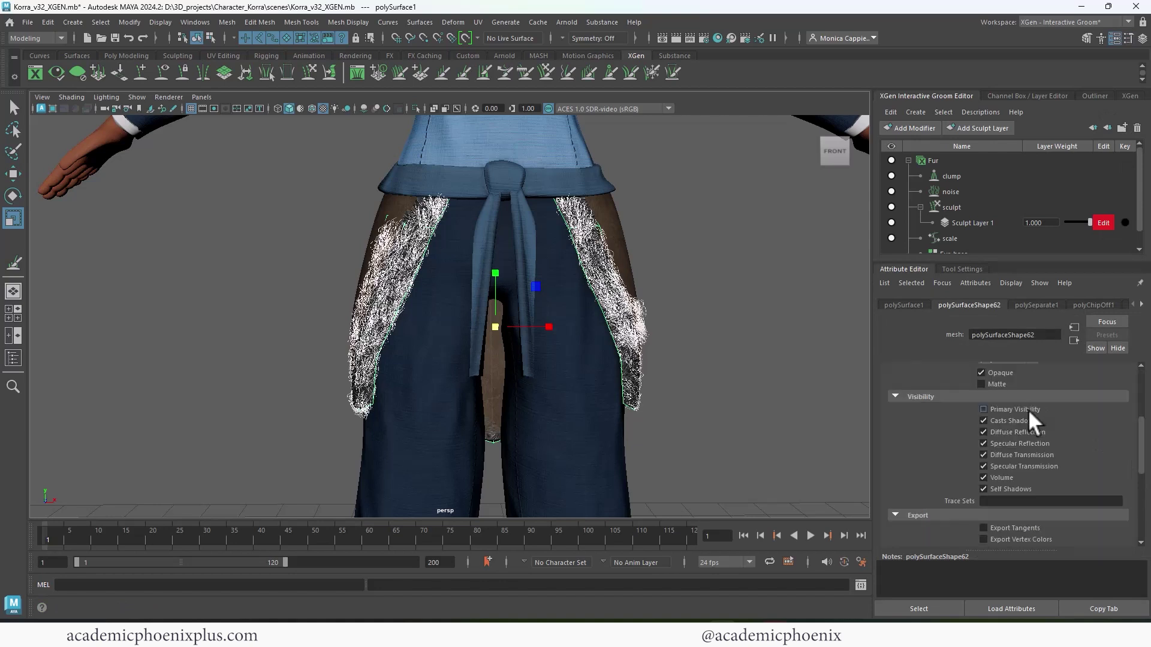
{"action": "left_click", "coordinate": [1032, 411]}
{"action": "left_click", "coordinate": [1030, 420]}
{"action": "left_click", "coordinate": [1037, 430]}
{"action": "left_click", "coordinate": [1038, 444]}
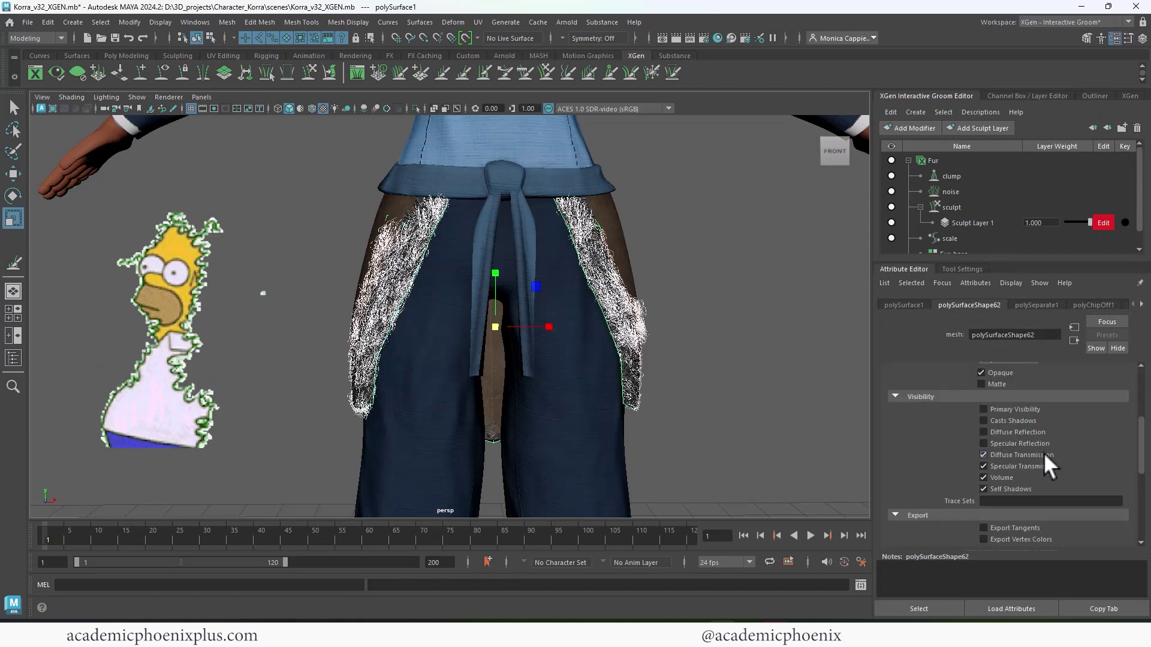
{"action": "left_click", "coordinate": [1044, 454]}
{"action": "left_click", "coordinate": [1043, 466]}
{"action": "left_click", "coordinate": [1013, 488]}
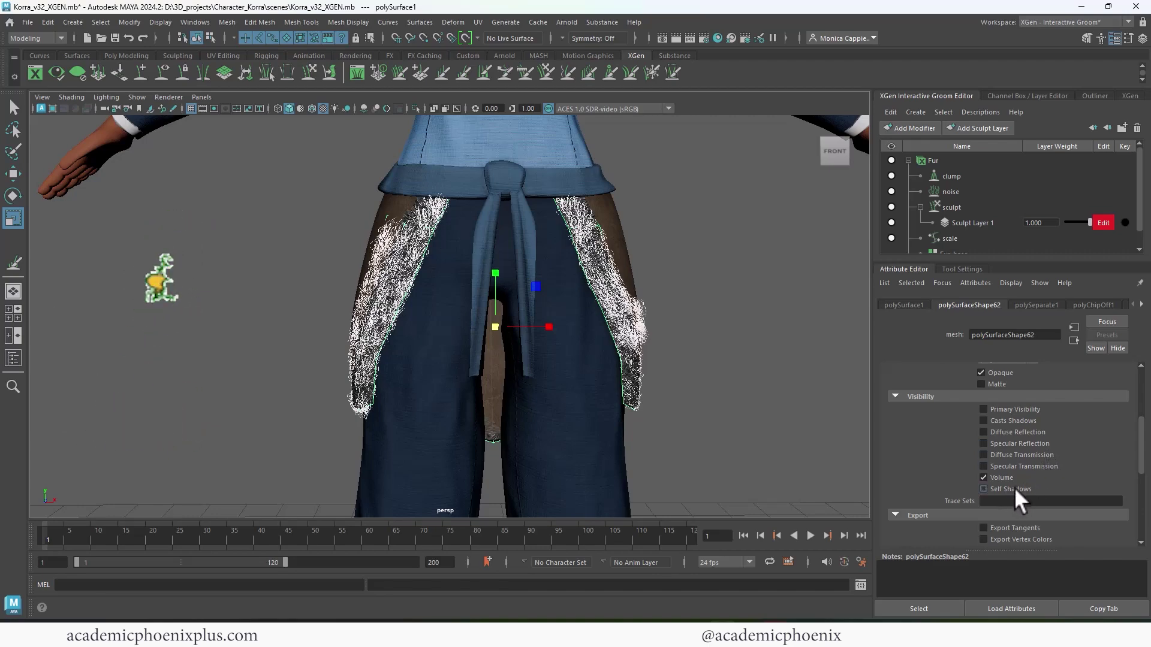
{"action": "left_click", "coordinate": [1003, 478]}
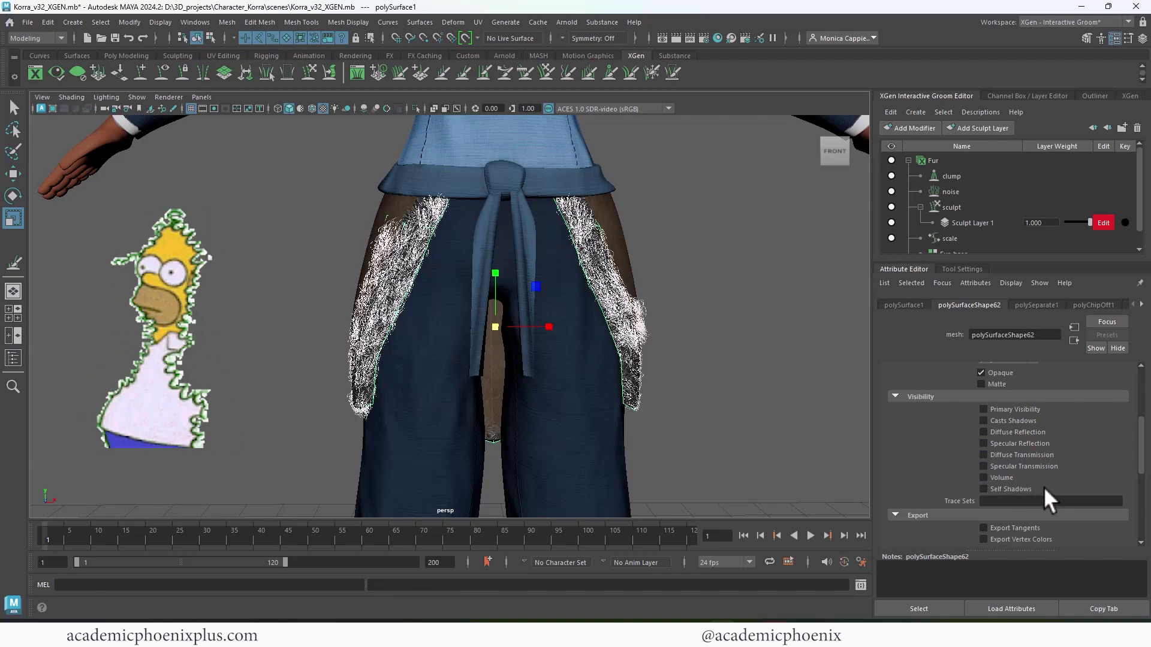
Render the skirt fur in Arnold from another angle and review the stored Snapshot_06.
{"action": "left_click_drag", "start_coordinate": [622, 226], "coordinate": [564, 76], "text": "alt"}
{"action": "left_click", "coordinate": [675, 37]}
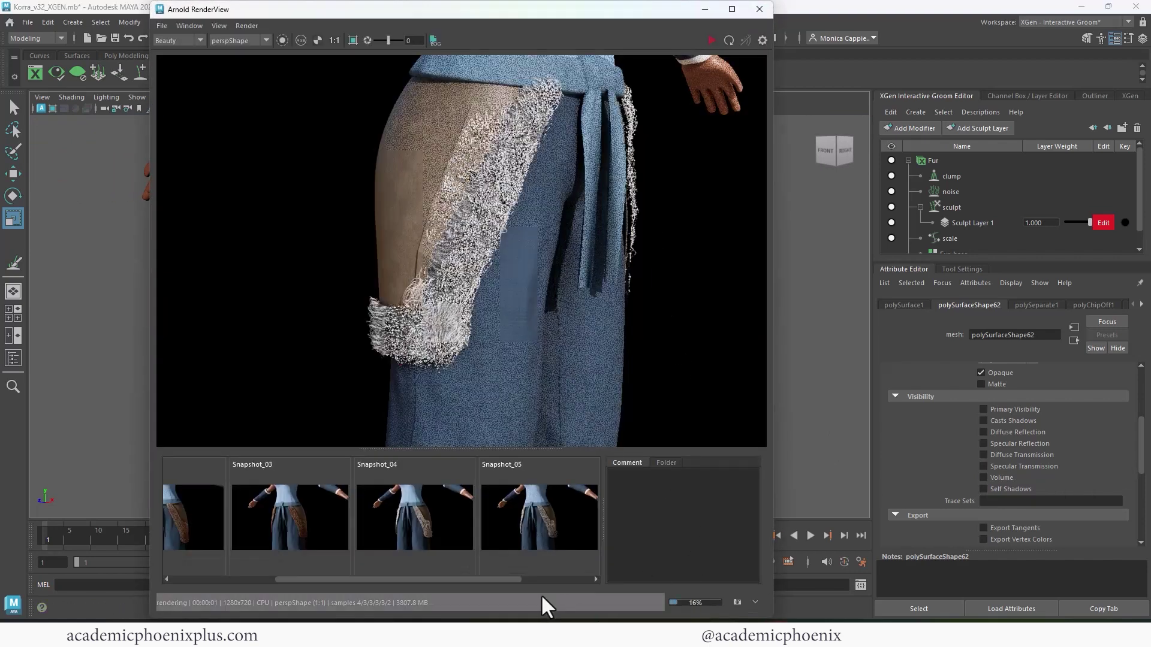
{"action": "left_click", "coordinate": [560, 579]}
{"action": "left_click", "coordinate": [550, 537]}
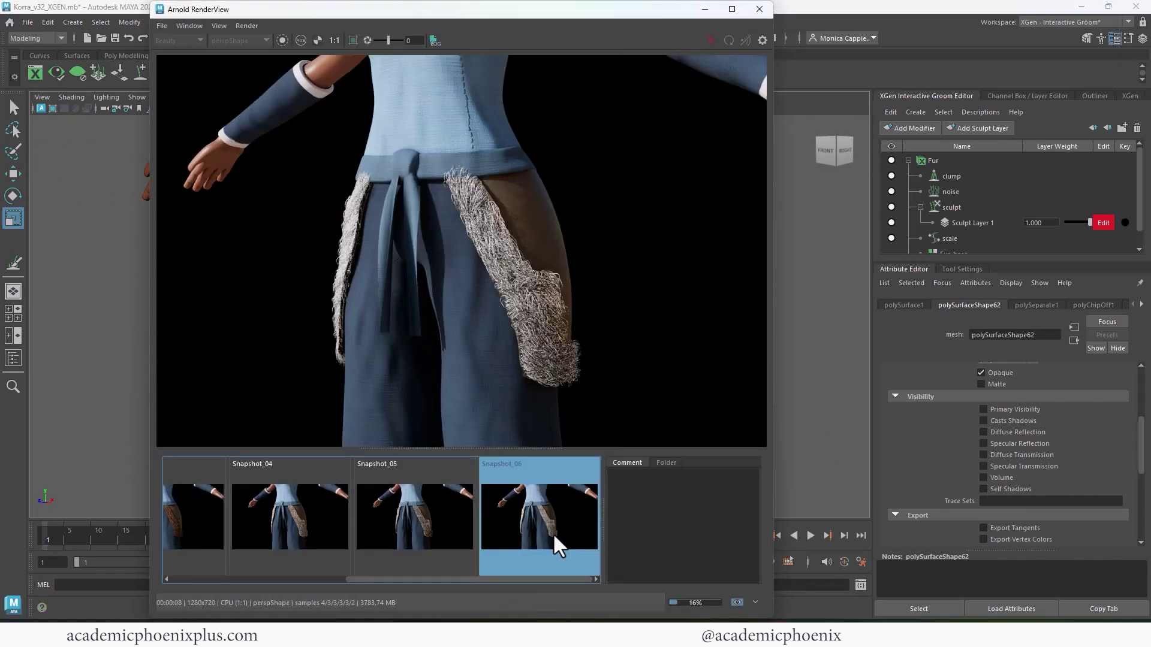
{"action": "left_click", "coordinate": [604, 348]}
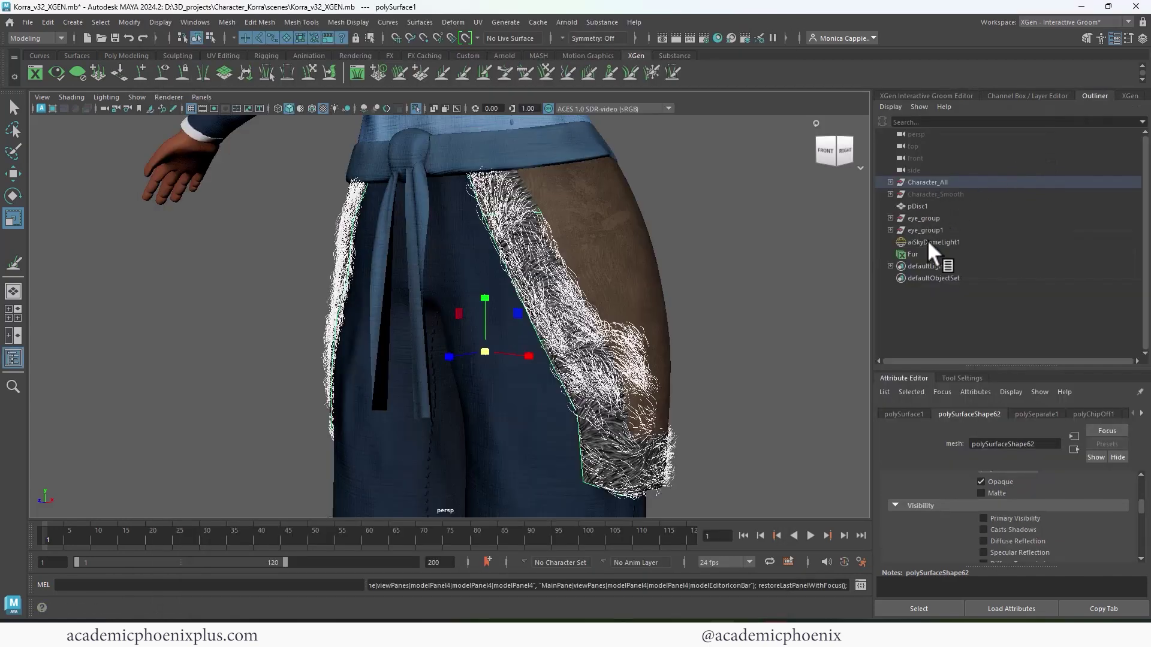
Isolate the Fur description together with its base mesh, polySurface1 in the Skirt1 group.
{"action": "left_click", "coordinate": [915, 253]}
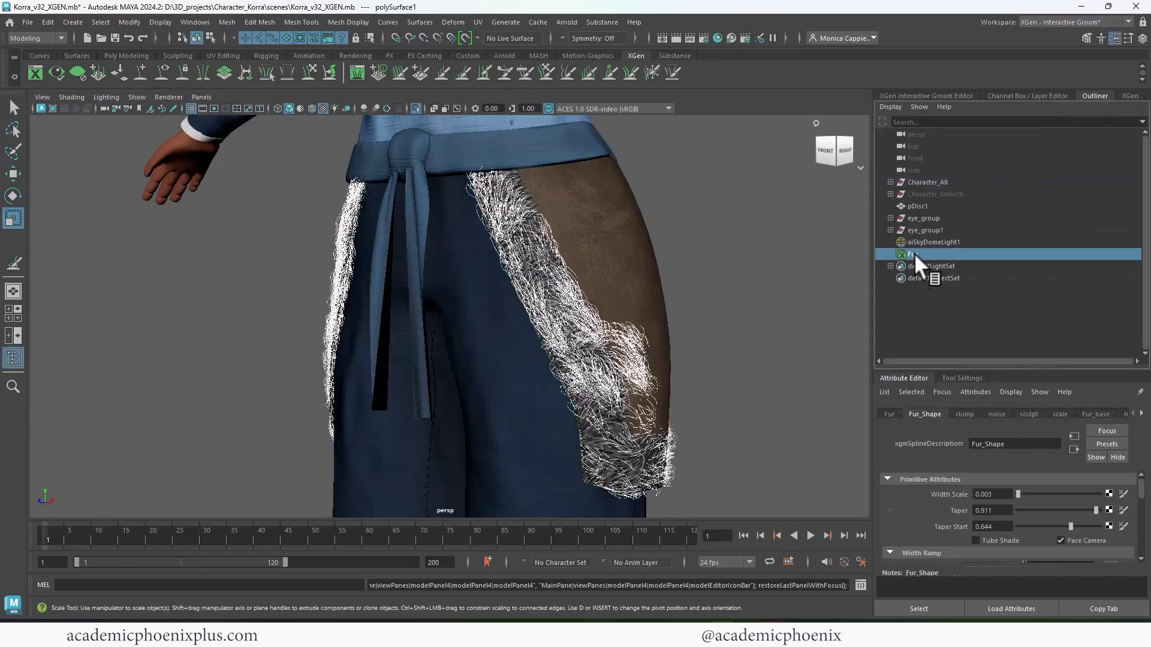
{"action": "left_click", "coordinate": [516, 189]}
{"action": "key", "text": "ctrl+z"}
{"action": "key", "text": "shift+z"}
{"action": "key", "text": "ctrl+z"}
{"action": "left_click", "coordinate": [891, 181]}
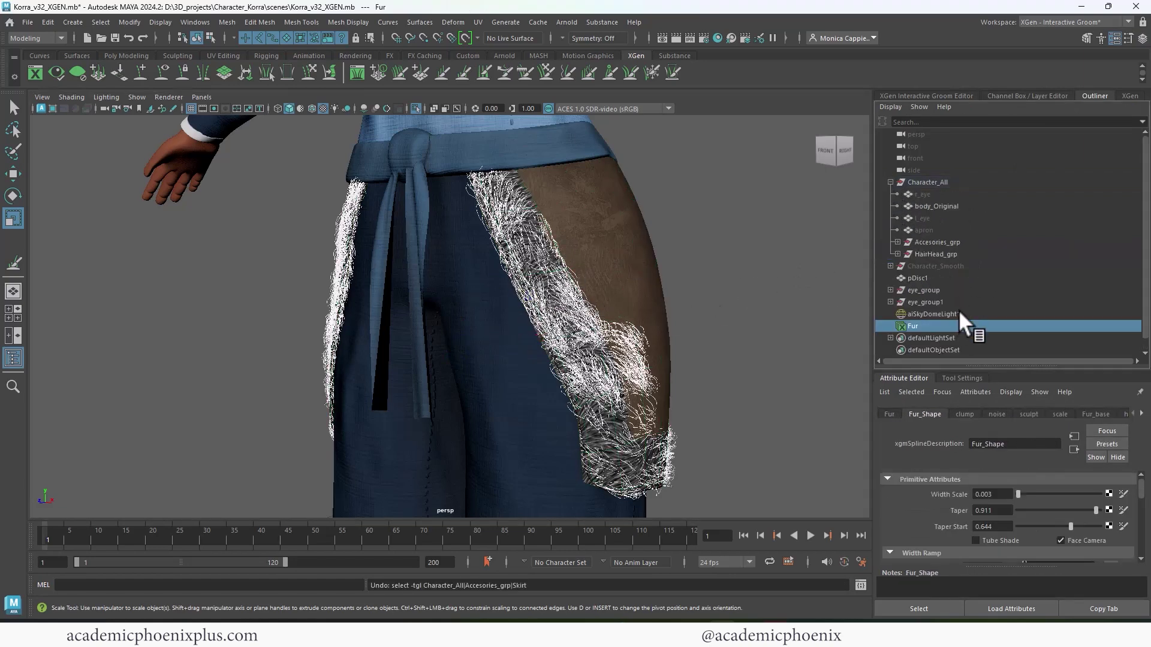
{"action": "left_click", "coordinate": [898, 241]}
{"action": "scroll", "coordinate": [1114, 317], "scroll_direction": "down", "scroll_amount": 3}
{"action": "left_click", "coordinate": [905, 266]}
{"action": "left_click", "coordinate": [948, 277]}
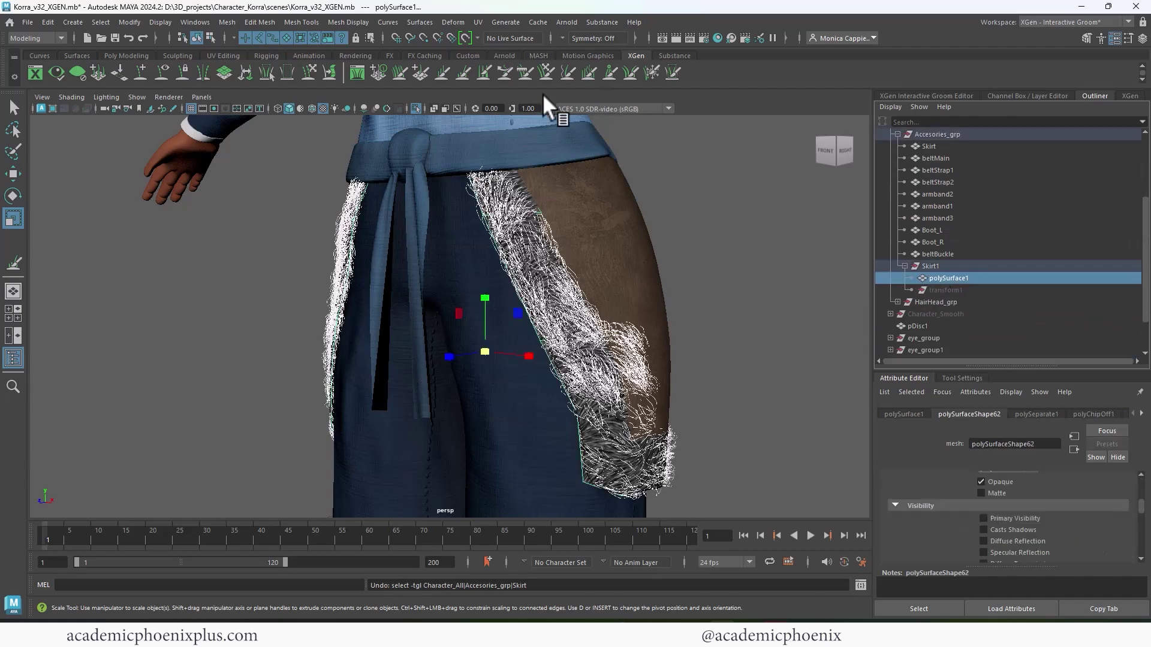
{"action": "left_click", "coordinate": [415, 110]}
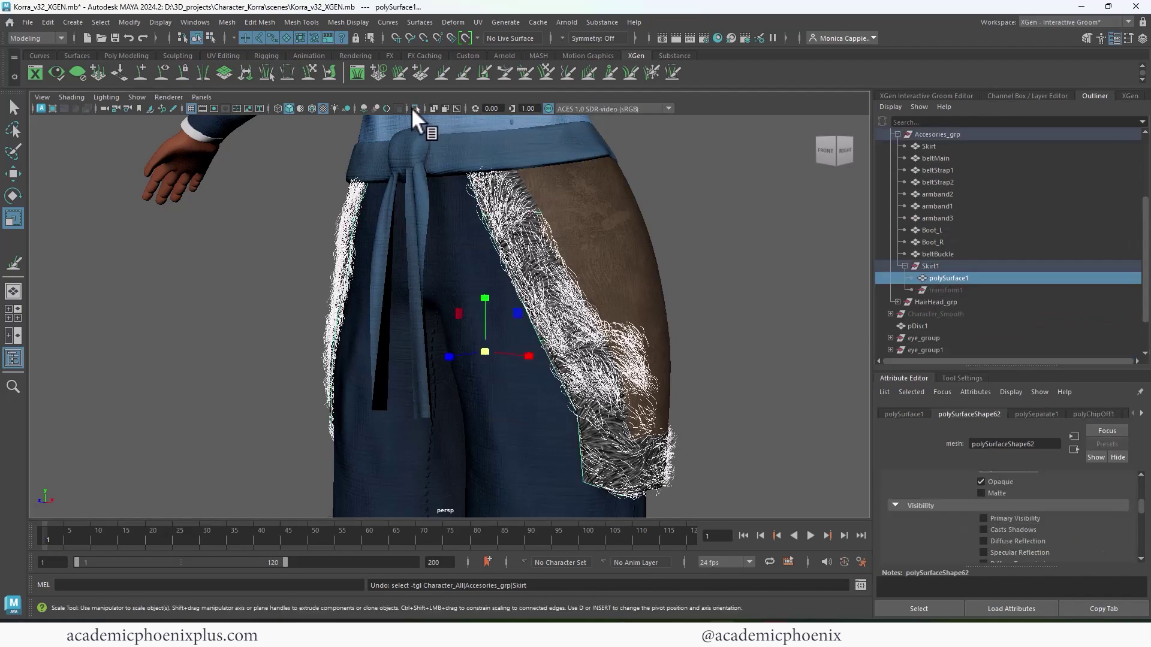
{"action": "left_click", "coordinate": [662, 230]}
Trim the excess hair over the skirt along the inner edge of both fur flaps with the Cut brush.
{"action": "left_click_drag", "start_coordinate": [696, 265], "coordinate": [585, 341], "text": "alt"}
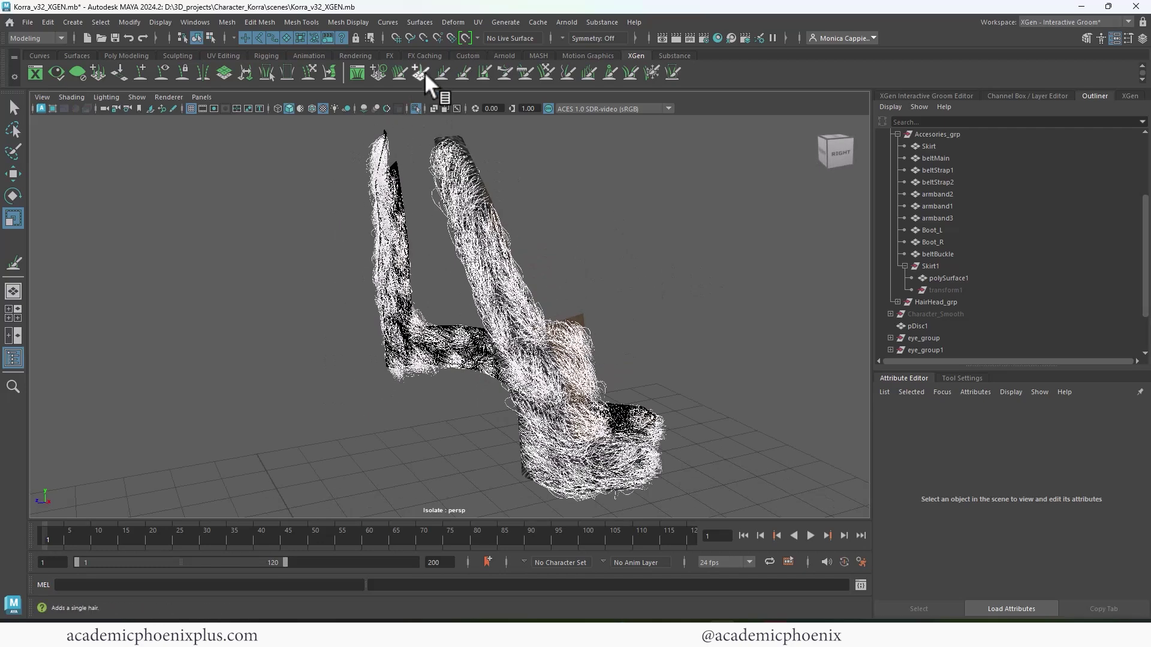
{"action": "left_click", "coordinate": [462, 73]}
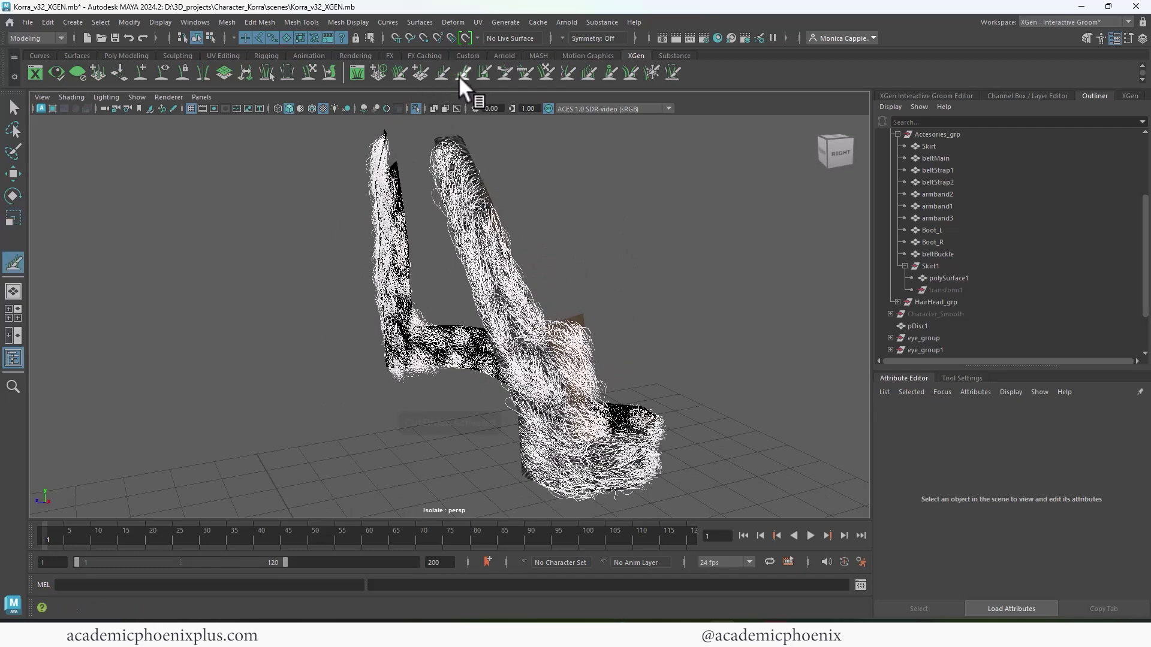
{"action": "left_click", "coordinate": [957, 378]}
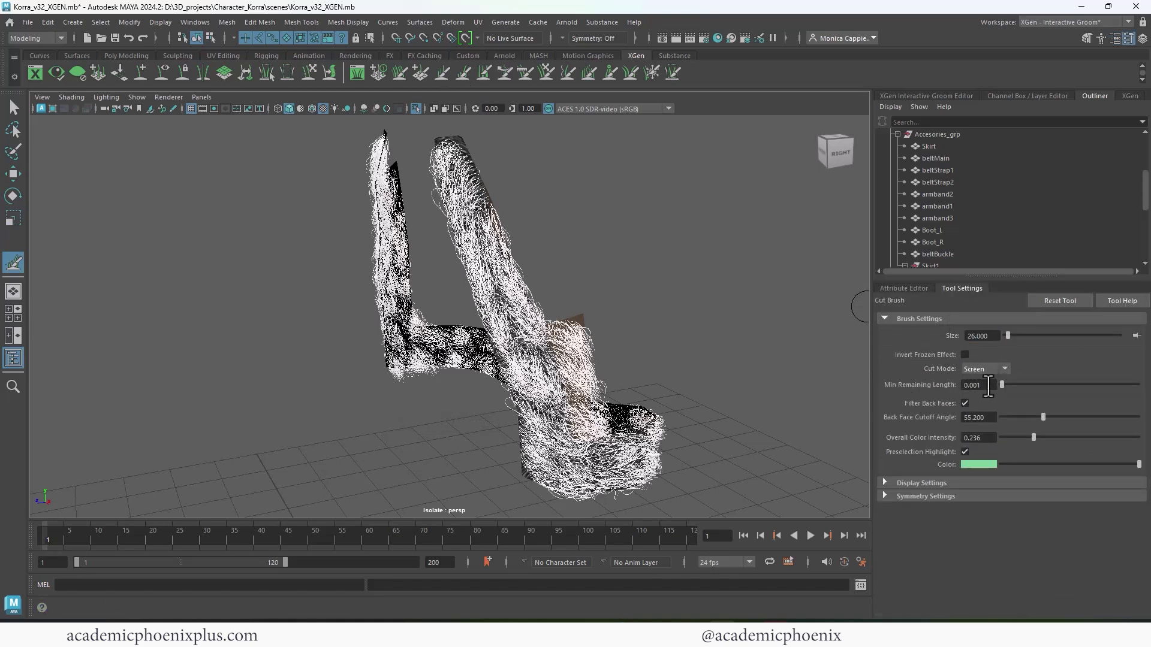
{"action": "mouse_move", "coordinate": [590, 326]}
{"action": "left_mouse_down"}
{"action": "mouse_move", "coordinate": [577, 340]}
{"action": "mouse_move", "coordinate": [585, 355]}
{"action": "mouse_move", "coordinate": [565, 328]}
{"action": "left_mouse_up"}
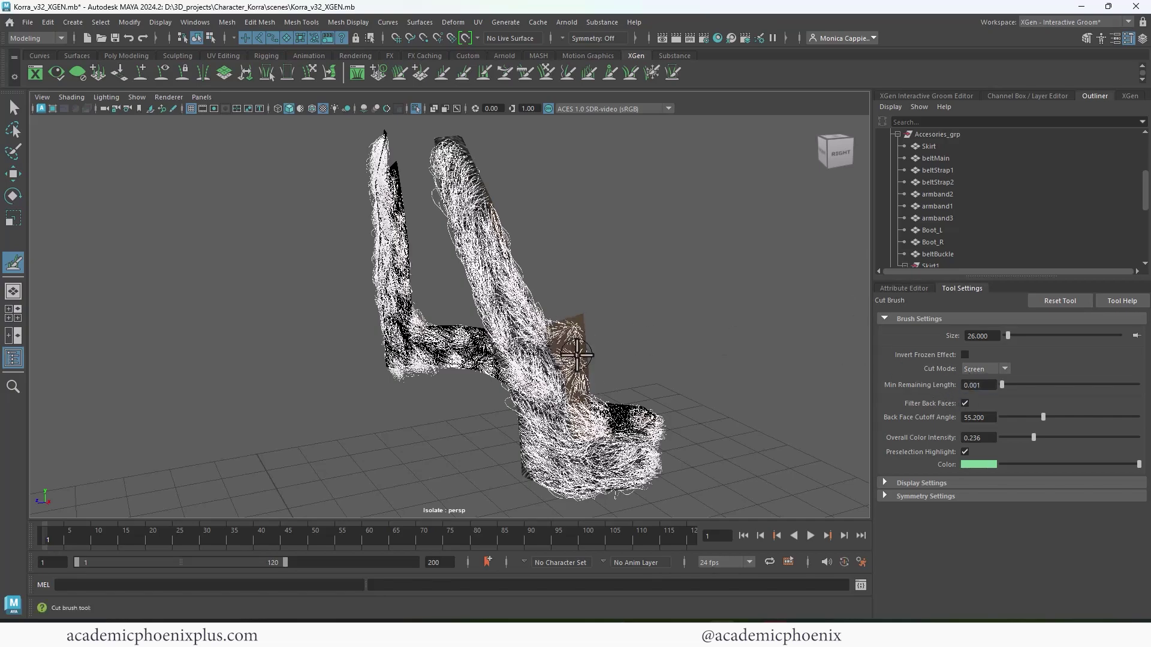
{"action": "left_click_drag", "start_coordinate": [597, 367], "coordinate": [620, 270], "text": "alt"}
{"action": "right_click_drag", "start_coordinate": [619, 270], "coordinate": [731, 267], "text": "alt"}
{"action": "mouse_move", "coordinate": [531, 322]}
{"action": "left_mouse_down"}
{"action": "mouse_move", "coordinate": [539, 354]}
{"action": "mouse_move", "coordinate": [524, 319]}
{"action": "mouse_move", "coordinate": [539, 323]}
{"action": "mouse_move", "coordinate": [599, 281]}
{"action": "mouse_move", "coordinate": [762, 280]}
{"action": "mouse_move", "coordinate": [797, 298]}
{"action": "left_mouse_up"}
{"action": "middle_click_drag", "start_coordinate": [797, 298], "coordinate": [527, 266], "text": "alt"}
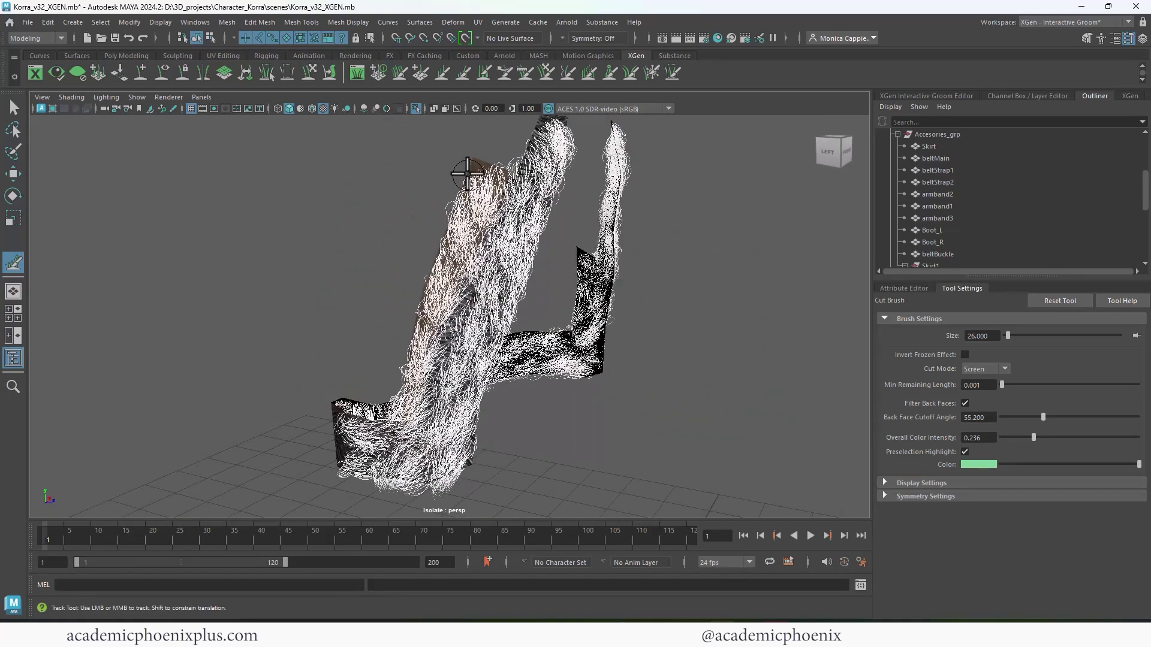
{"action": "mouse_move", "coordinate": [469, 172]}
{"action": "left_mouse_down"}
{"action": "mouse_move", "coordinate": [448, 223]}
{"action": "mouse_move", "coordinate": [471, 165]}
{"action": "mouse_move", "coordinate": [473, 208]}
{"action": "mouse_move", "coordinate": [397, 352]}
{"action": "left_mouse_up"}
{"action": "left_click_drag", "start_coordinate": [564, 384], "coordinate": [623, 396], "text": "alt"}
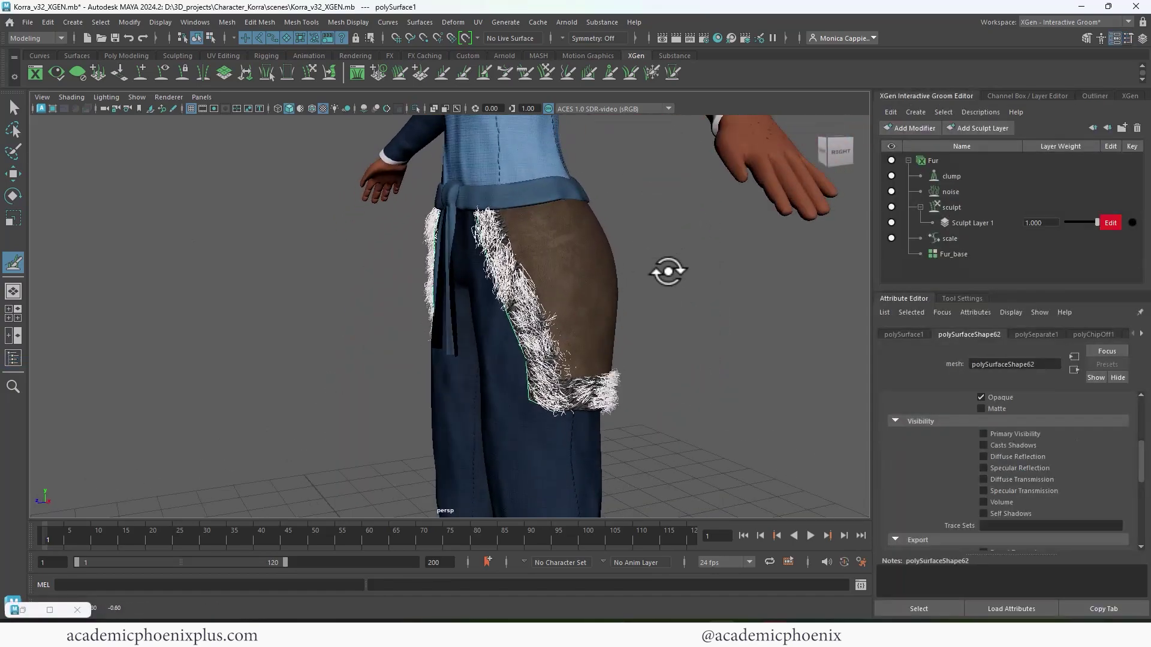
Adjust the hair length along the trim's lower corner and slanted front edge with the Length brush.
{"action": "left_click_drag", "start_coordinate": [673, 270], "coordinate": [612, 261], "text": "alt"}
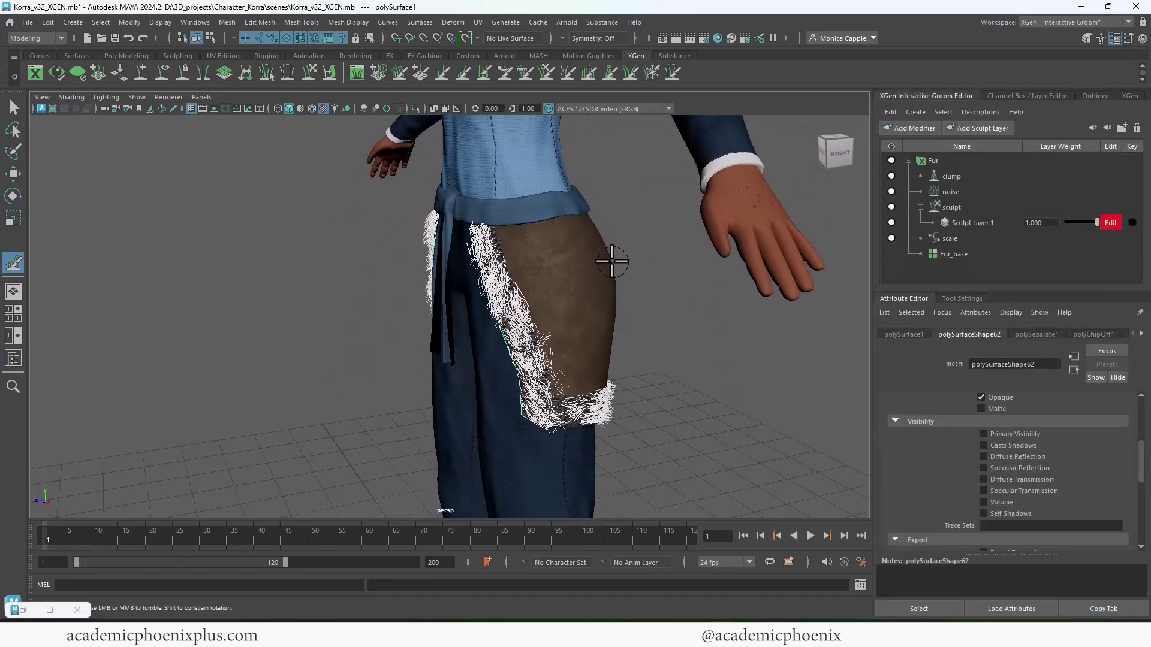
{"action": "left_click", "coordinate": [440, 73]}
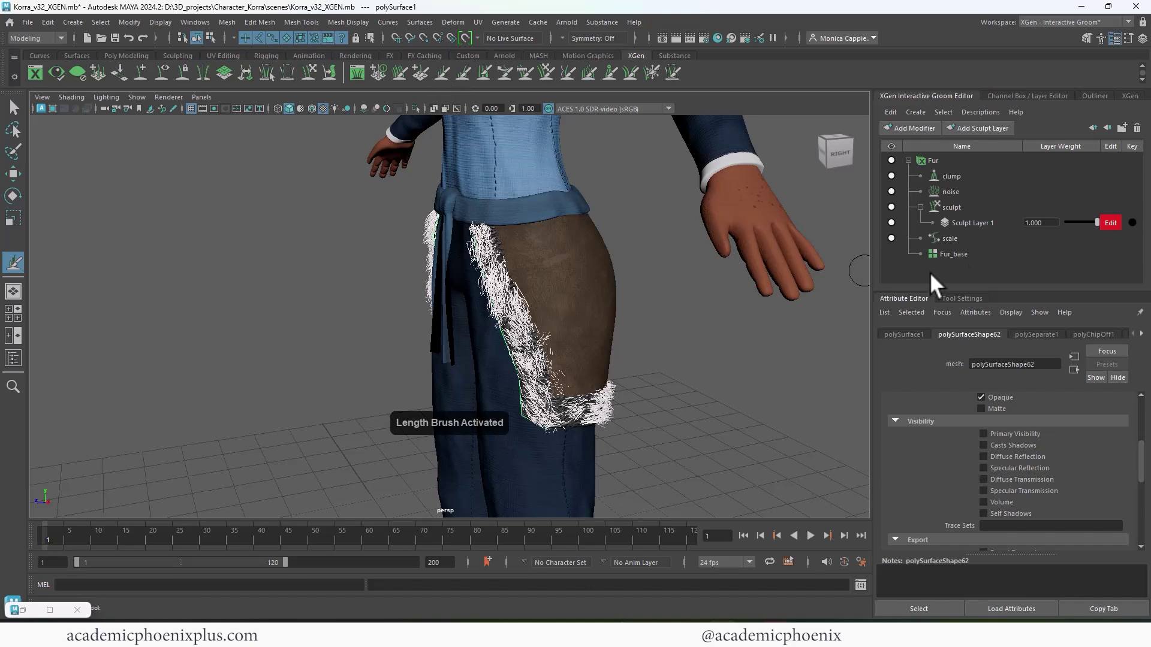
{"action": "left_click_drag", "start_coordinate": [590, 416], "coordinate": [562, 410]}
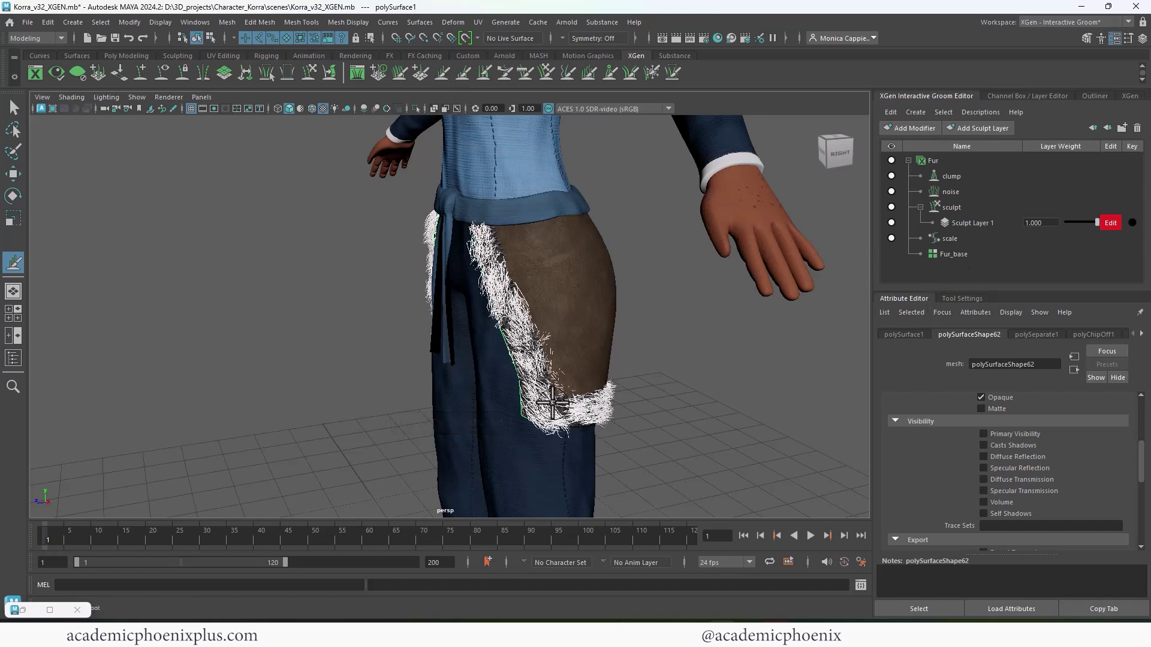
{"action": "left_click_drag", "start_coordinate": [522, 356], "coordinate": [519, 335]}
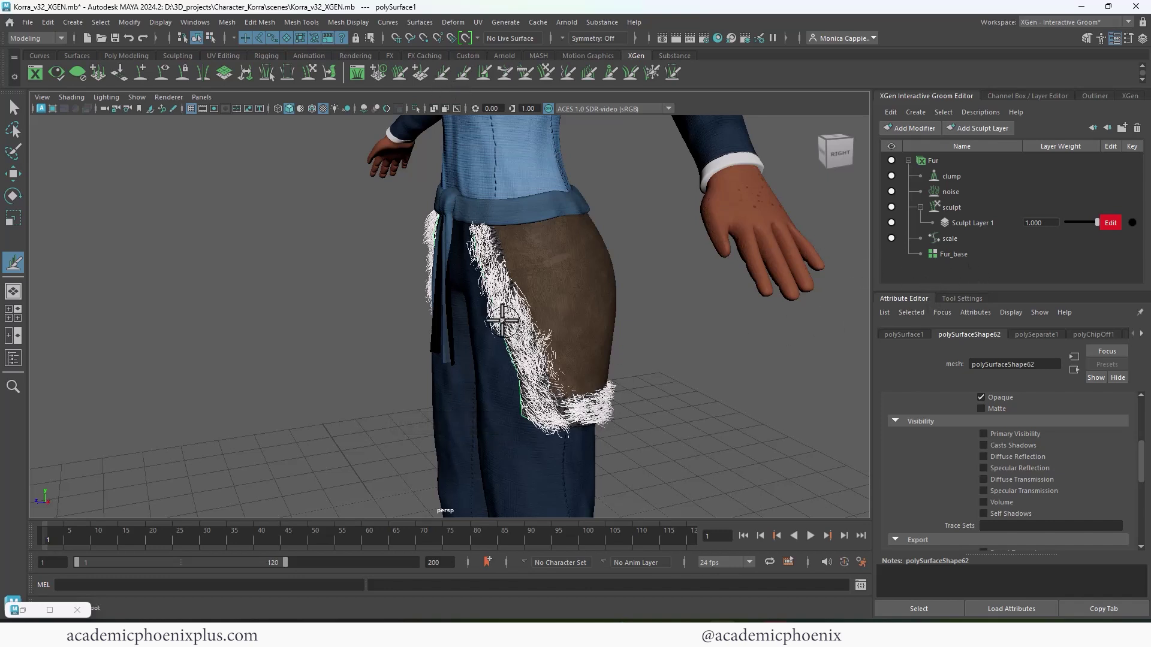
Comb the fur along the slanted edge of the skirt trim on the opposite hip with the Comb brush.
{"action": "left_click_drag", "start_coordinate": [663, 324], "coordinate": [850, 317], "text": "alt"}
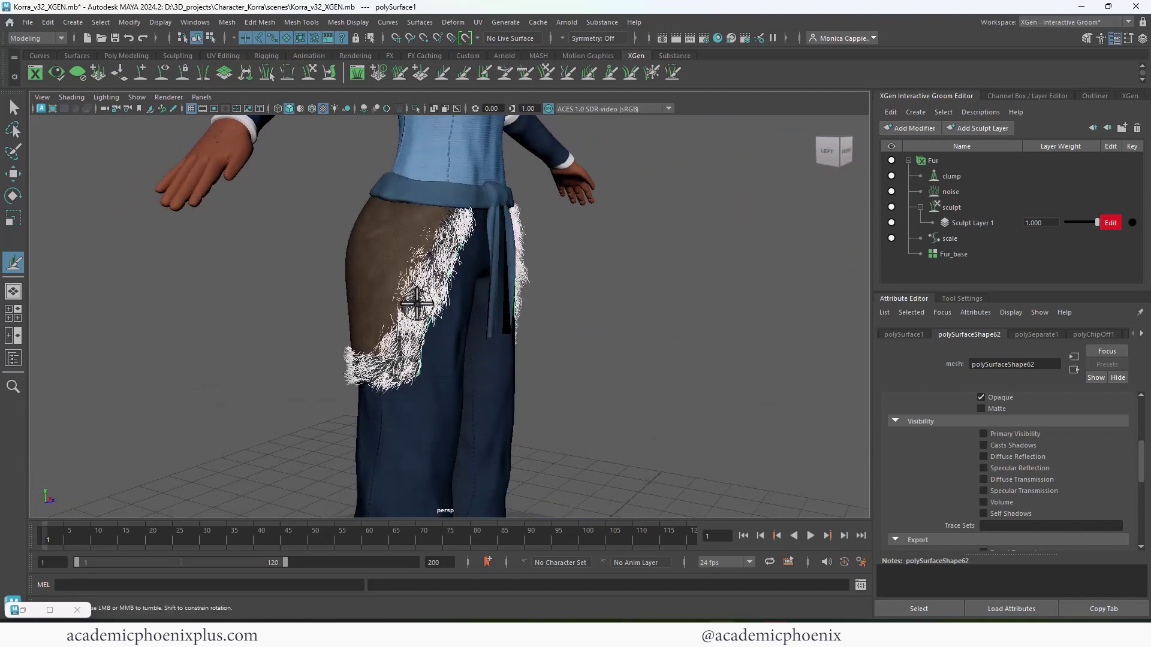
{"action": "right_click_drag", "start_coordinate": [450, 315], "coordinate": [618, 246], "text": "alt"}
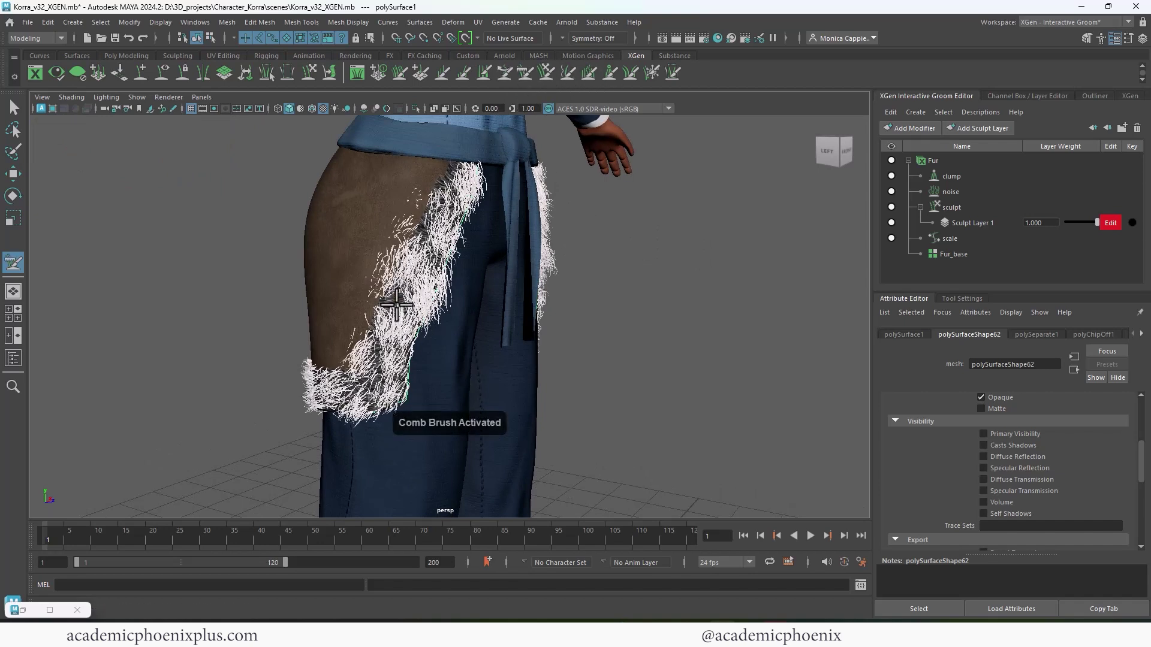
{"action": "left_click_drag", "start_coordinate": [391, 291], "coordinate": [381, 287]}
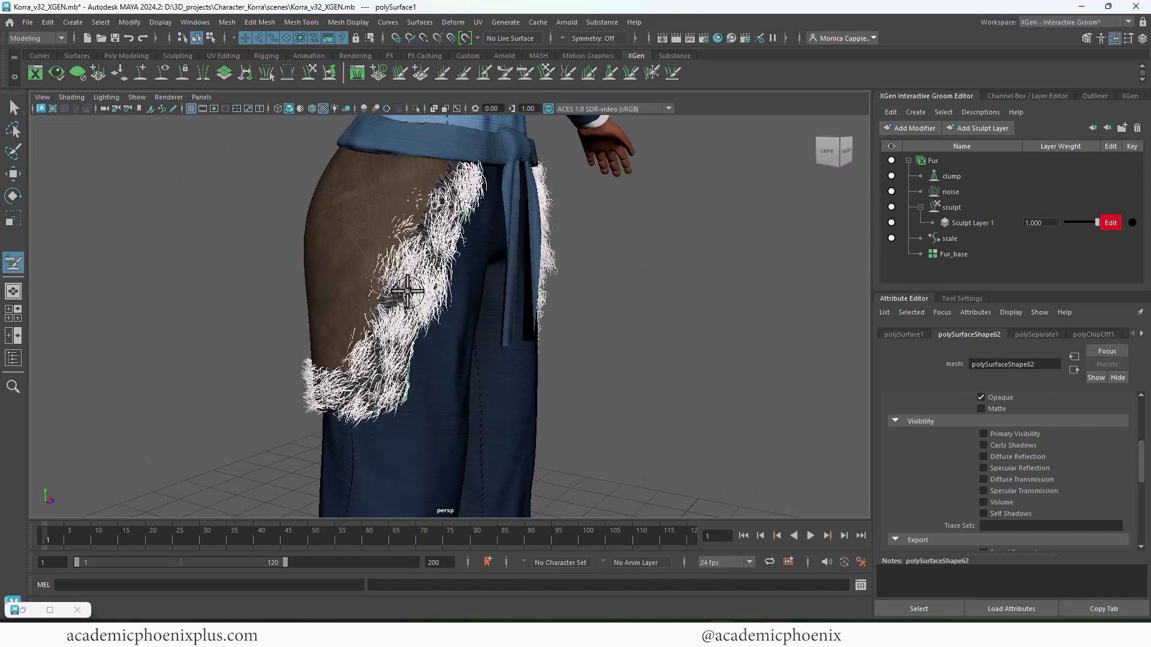
{"action": "left_click_drag", "start_coordinate": [431, 246], "coordinate": [470, 177], "text": "alt"}
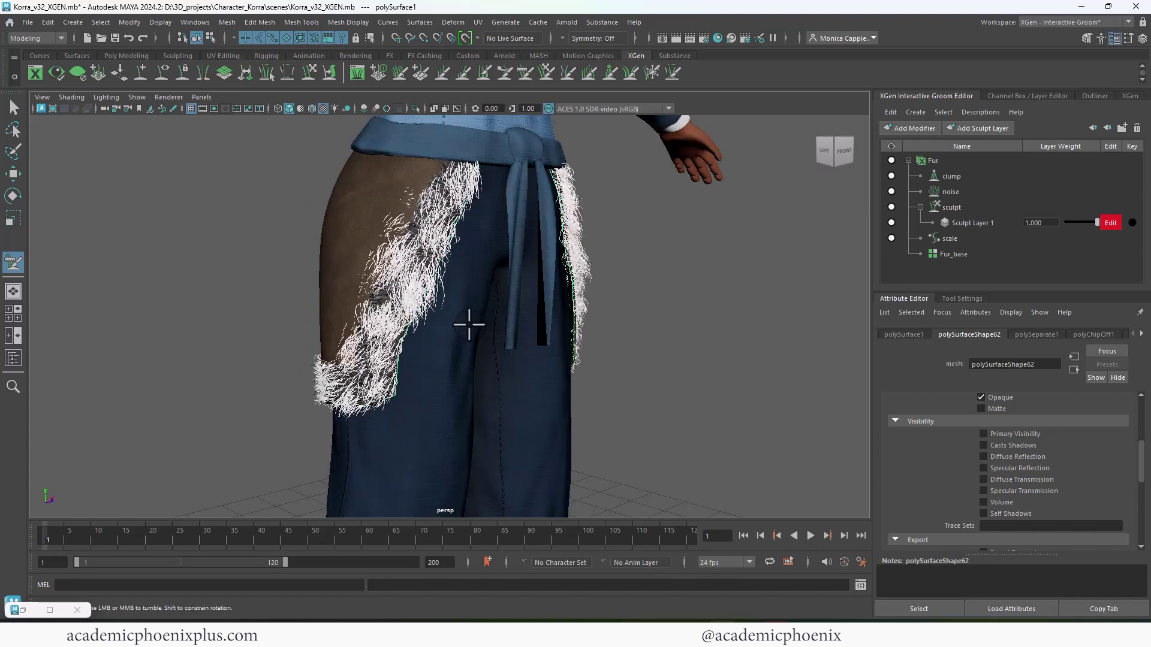
{"action": "left_click_drag", "start_coordinate": [540, 327], "coordinate": [684, 277], "text": "alt"}
{"action": "right_click_drag", "start_coordinate": [684, 278], "coordinate": [585, 253], "text": "alt"}
{"action": "left_click_drag", "start_coordinate": [585, 253], "coordinate": [586, 393], "text": "alt"}
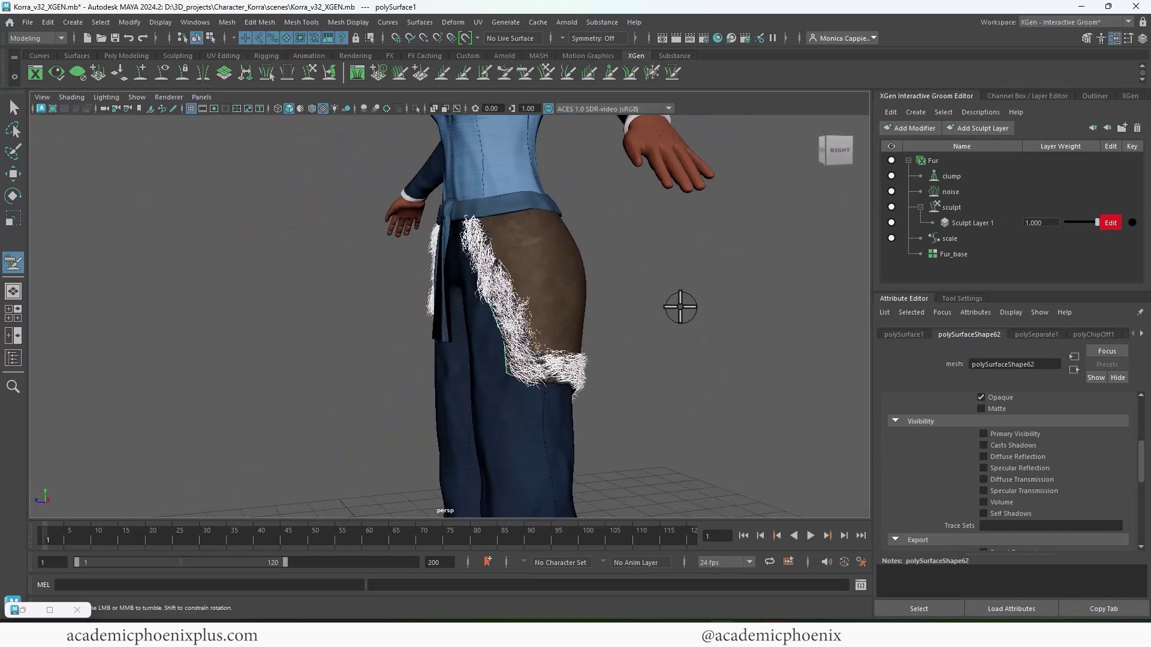
Examine the groomed fur trim around the character and check it in the Arnold render from several angles.
{"action": "left_click_drag", "start_coordinate": [685, 298], "coordinate": [659, 327], "text": "alt"}
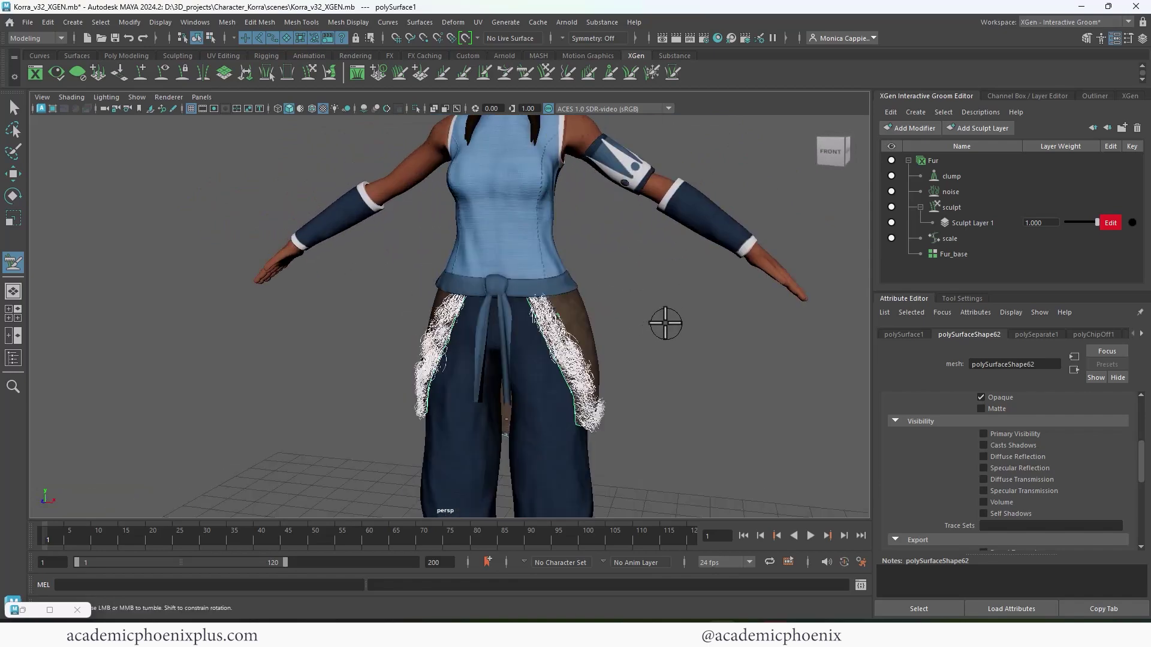
{"action": "middle_click_drag", "start_coordinate": [648, 275], "coordinate": [648, 273], "text": "alt"}
{"action": "left_click_drag", "start_coordinate": [648, 274], "coordinate": [599, 272], "text": "alt"}
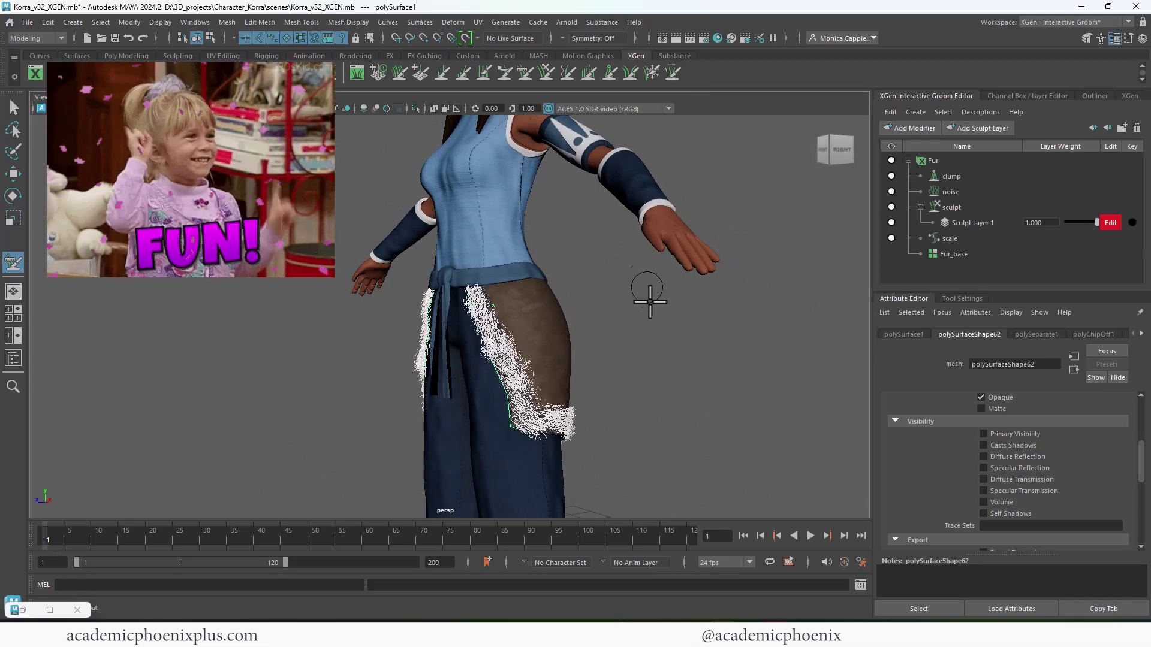
{"action": "left_click", "coordinate": [21, 610]}
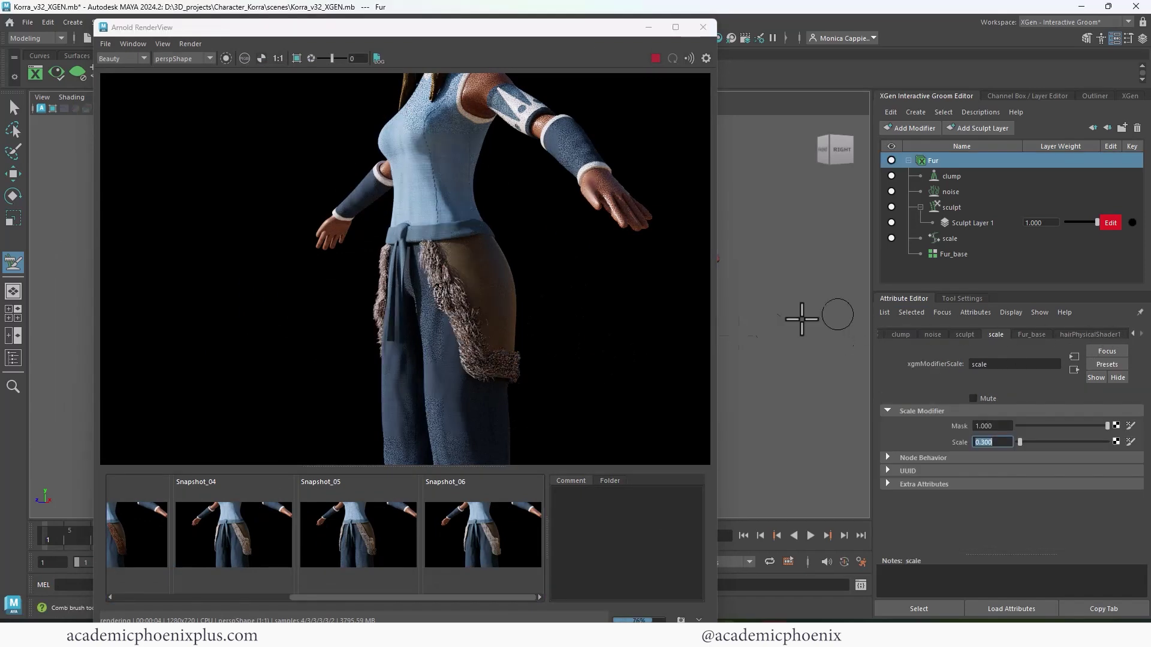
{"action": "left_click_drag", "start_coordinate": [750, 256], "coordinate": [809, 276], "text": "alt"}
{"action": "mouse_move", "coordinate": [809, 276]}
{"action": "right_mouse_down", "text": "alt"}
{"action": "mouse_move", "coordinate": [717, 240]}
{"action": "mouse_move", "coordinate": [735, 226]}
{"action": "mouse_move", "coordinate": [740, 254]}
{"action": "mouse_move", "coordinate": [812, 260]}
{"action": "right_mouse_up", "text": "alt"}
{"action": "left_click_drag", "start_coordinate": [812, 260], "coordinate": [792, 326], "text": "alt"}
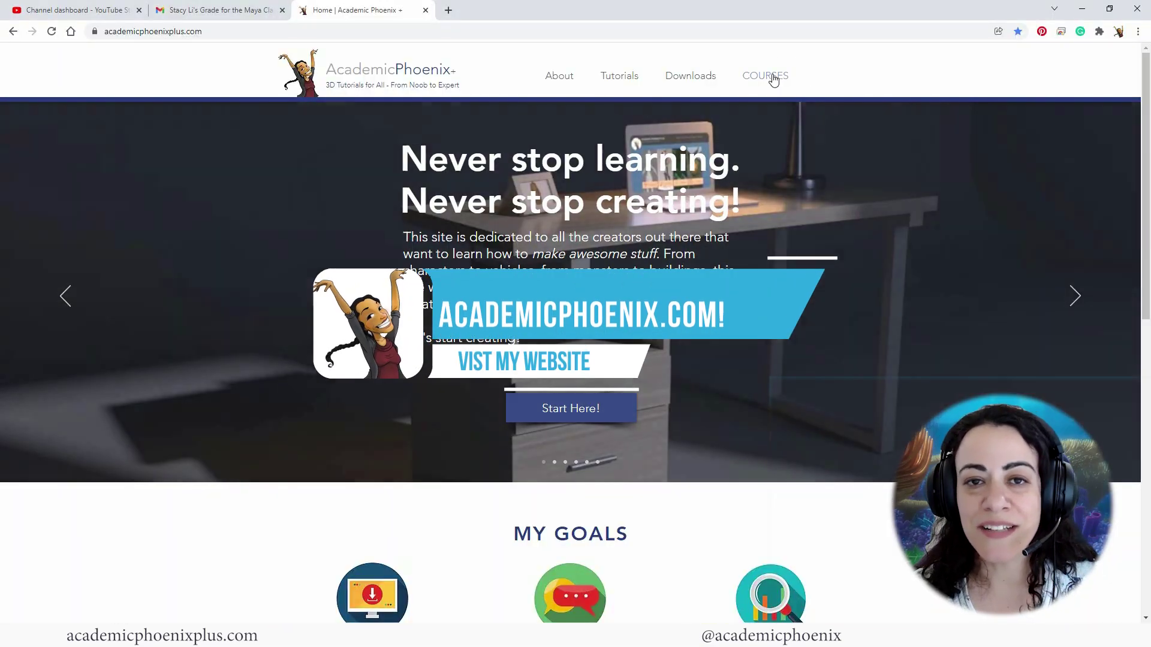
In the browser, open the Academic Phoenix Courses page and view the Maya Beginner still life course.
{"action": "left_click", "coordinate": [766, 81]}
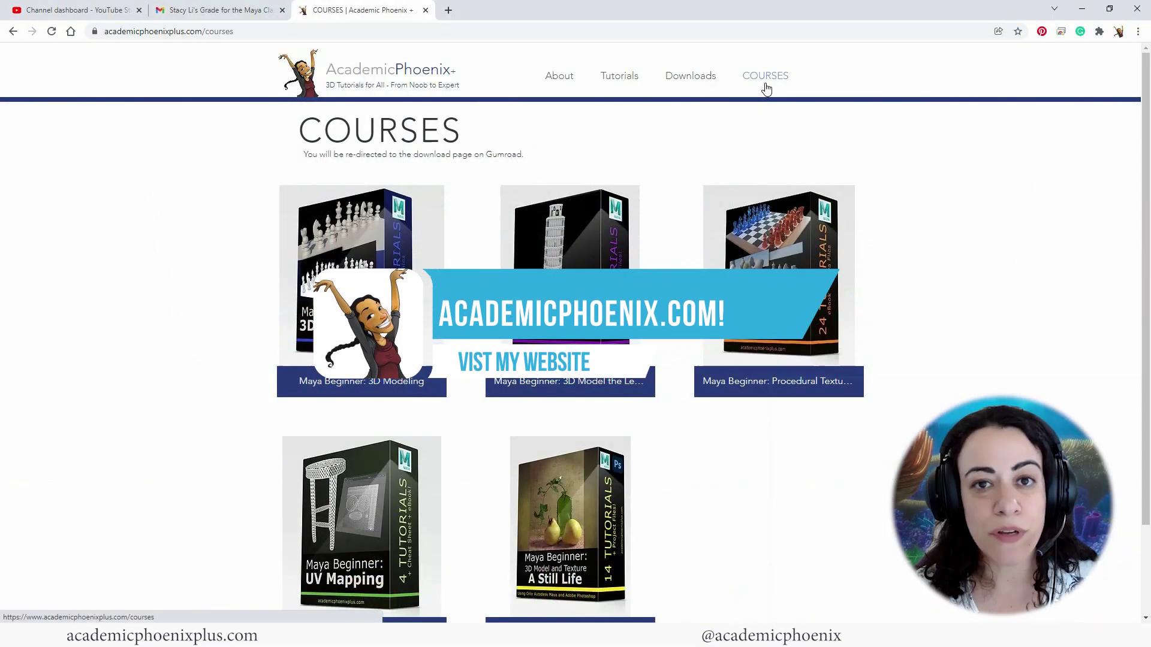
{"action": "scroll", "coordinate": [989, 245], "scroll_direction": "down", "scroll_amount": 1}
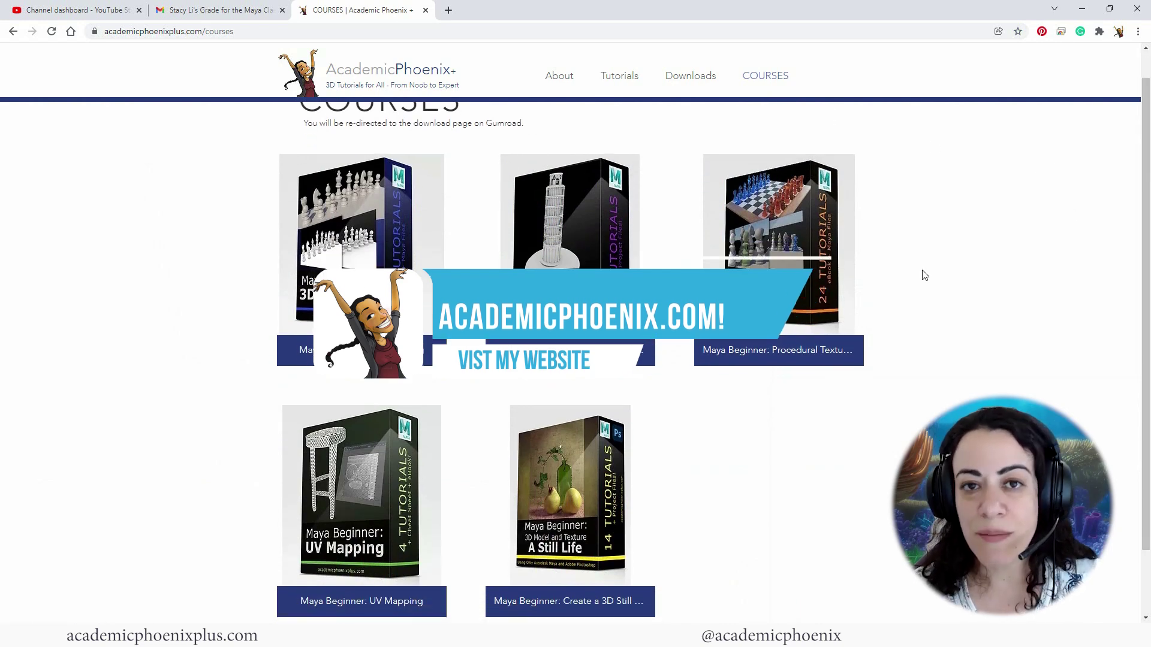
{"action": "left_click", "coordinate": [589, 484]}
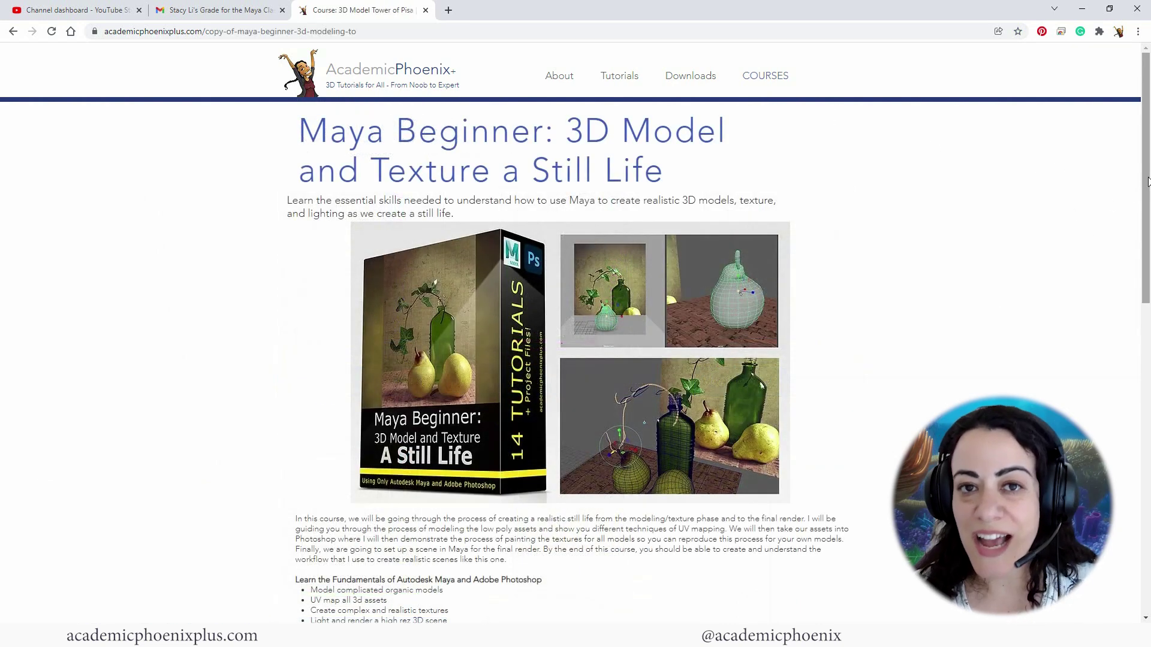